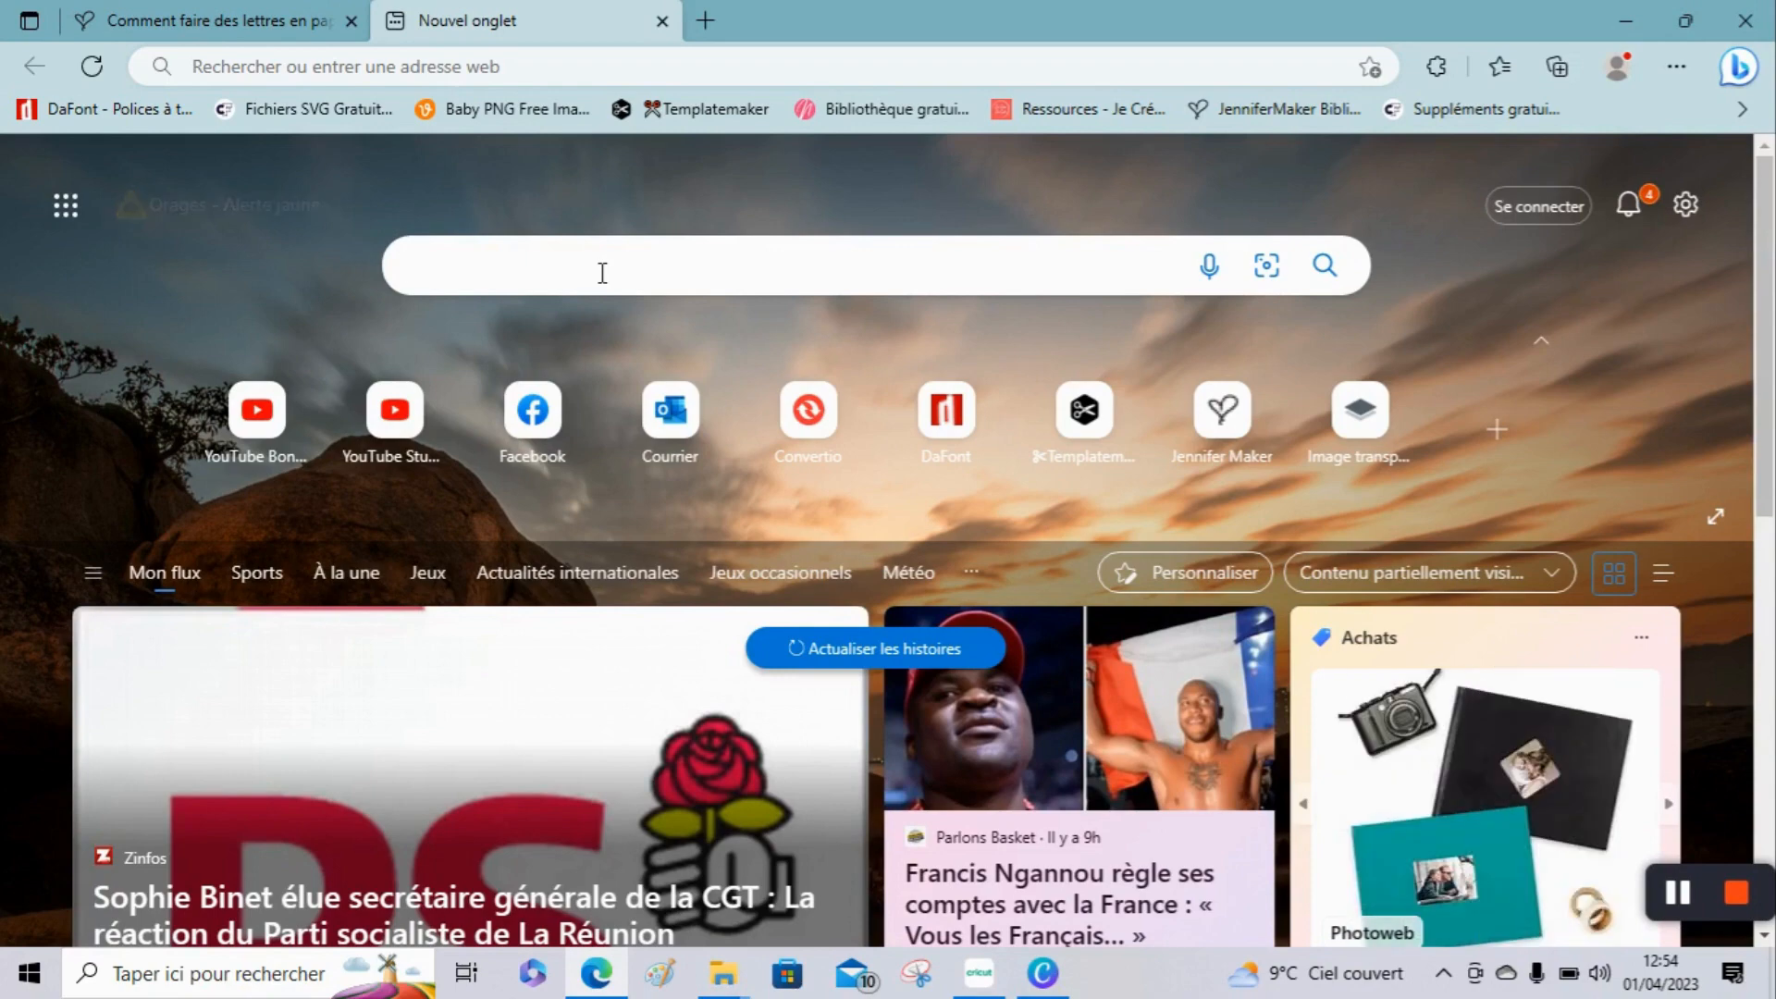
Step: Search the web for "jennifer maker" and open the jennifermaker.com website
text(lee)
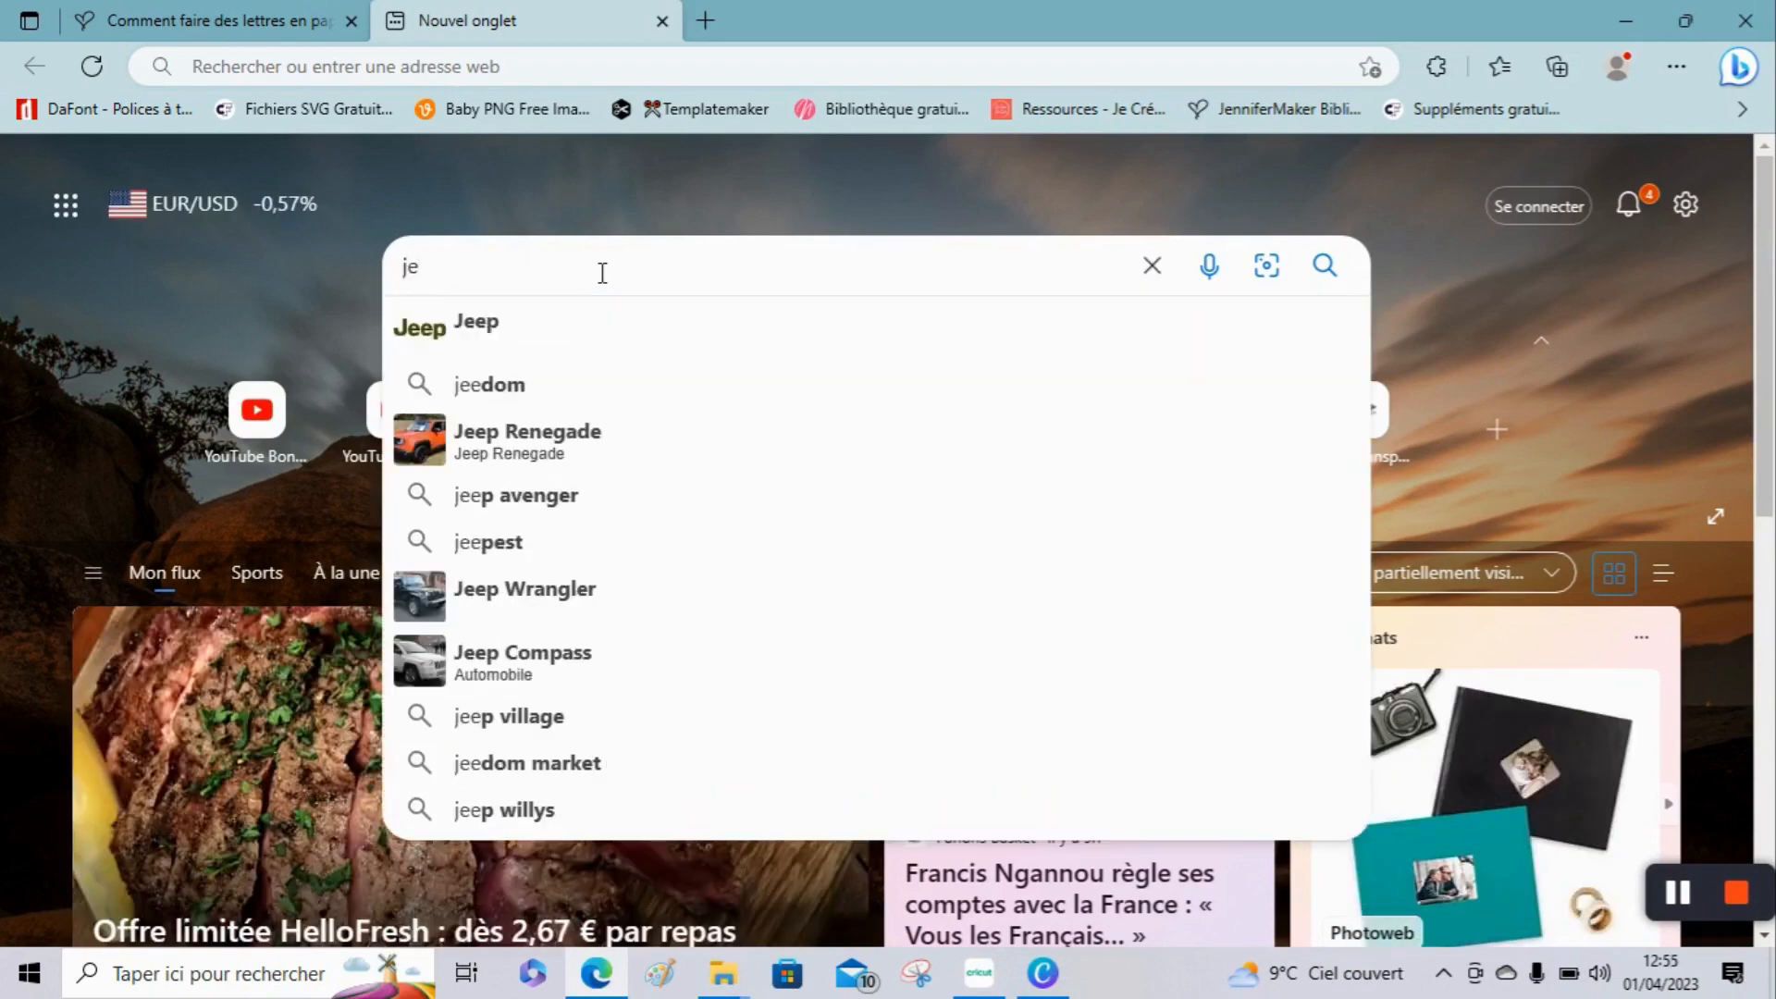
text(nnifer )
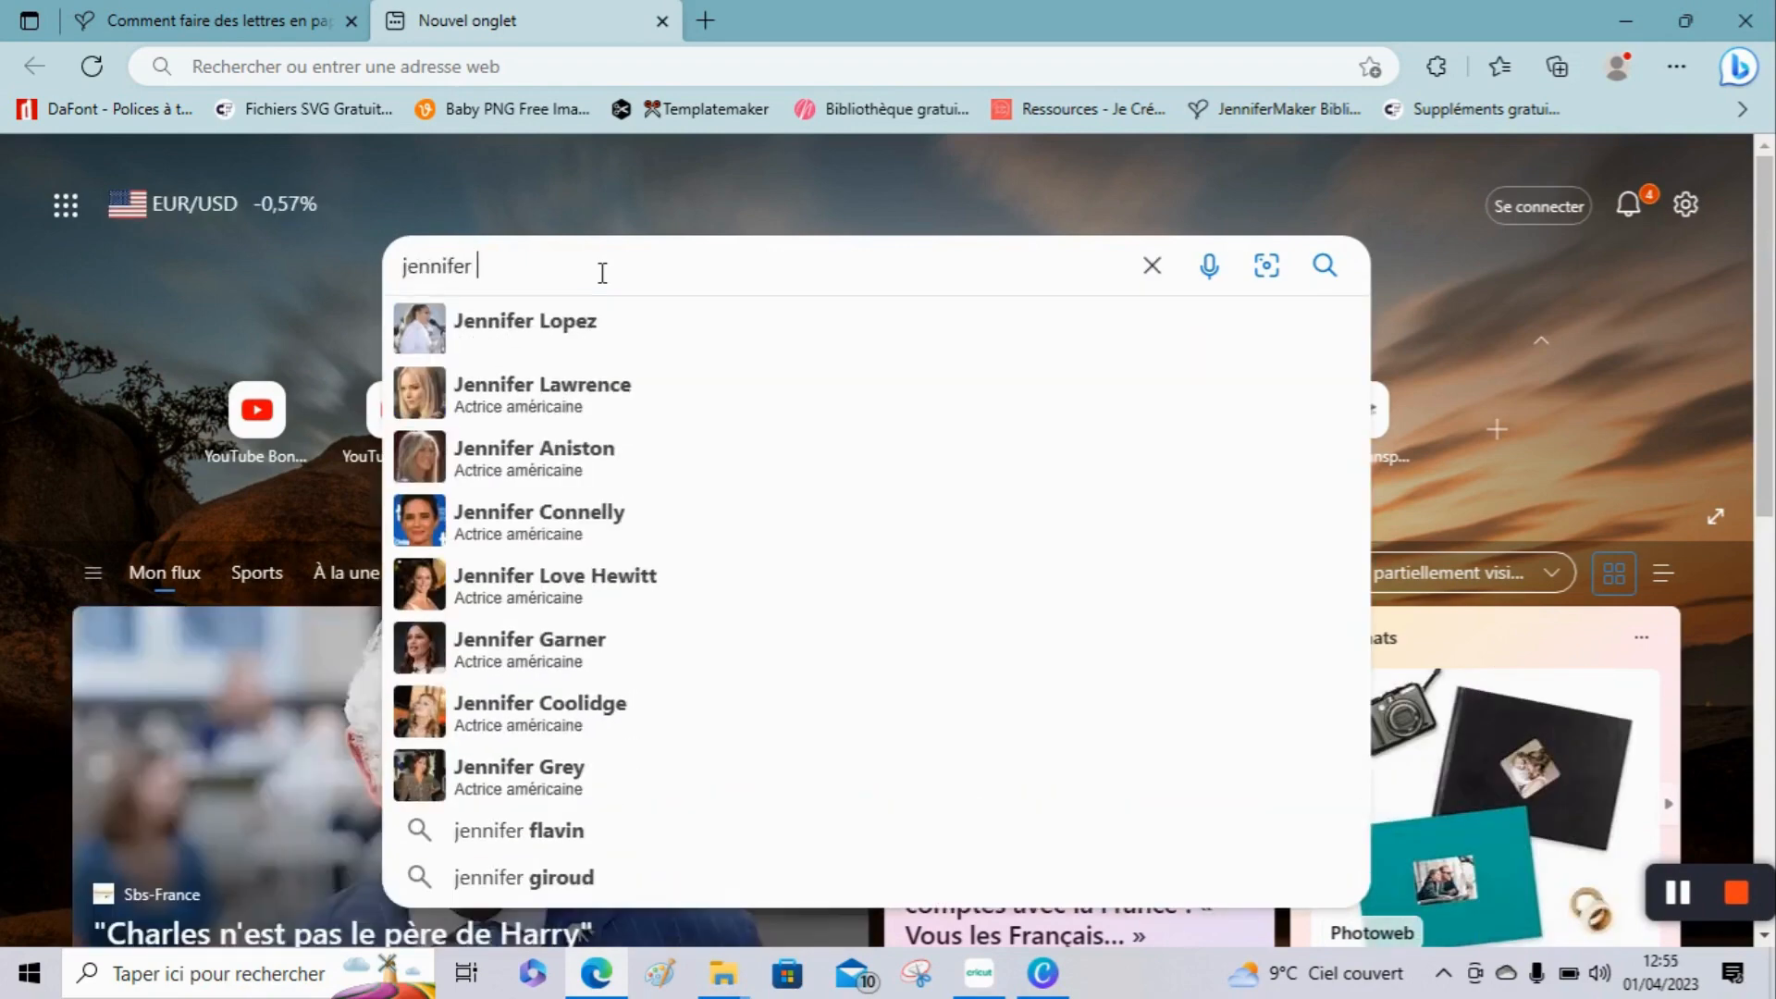
text(maker)
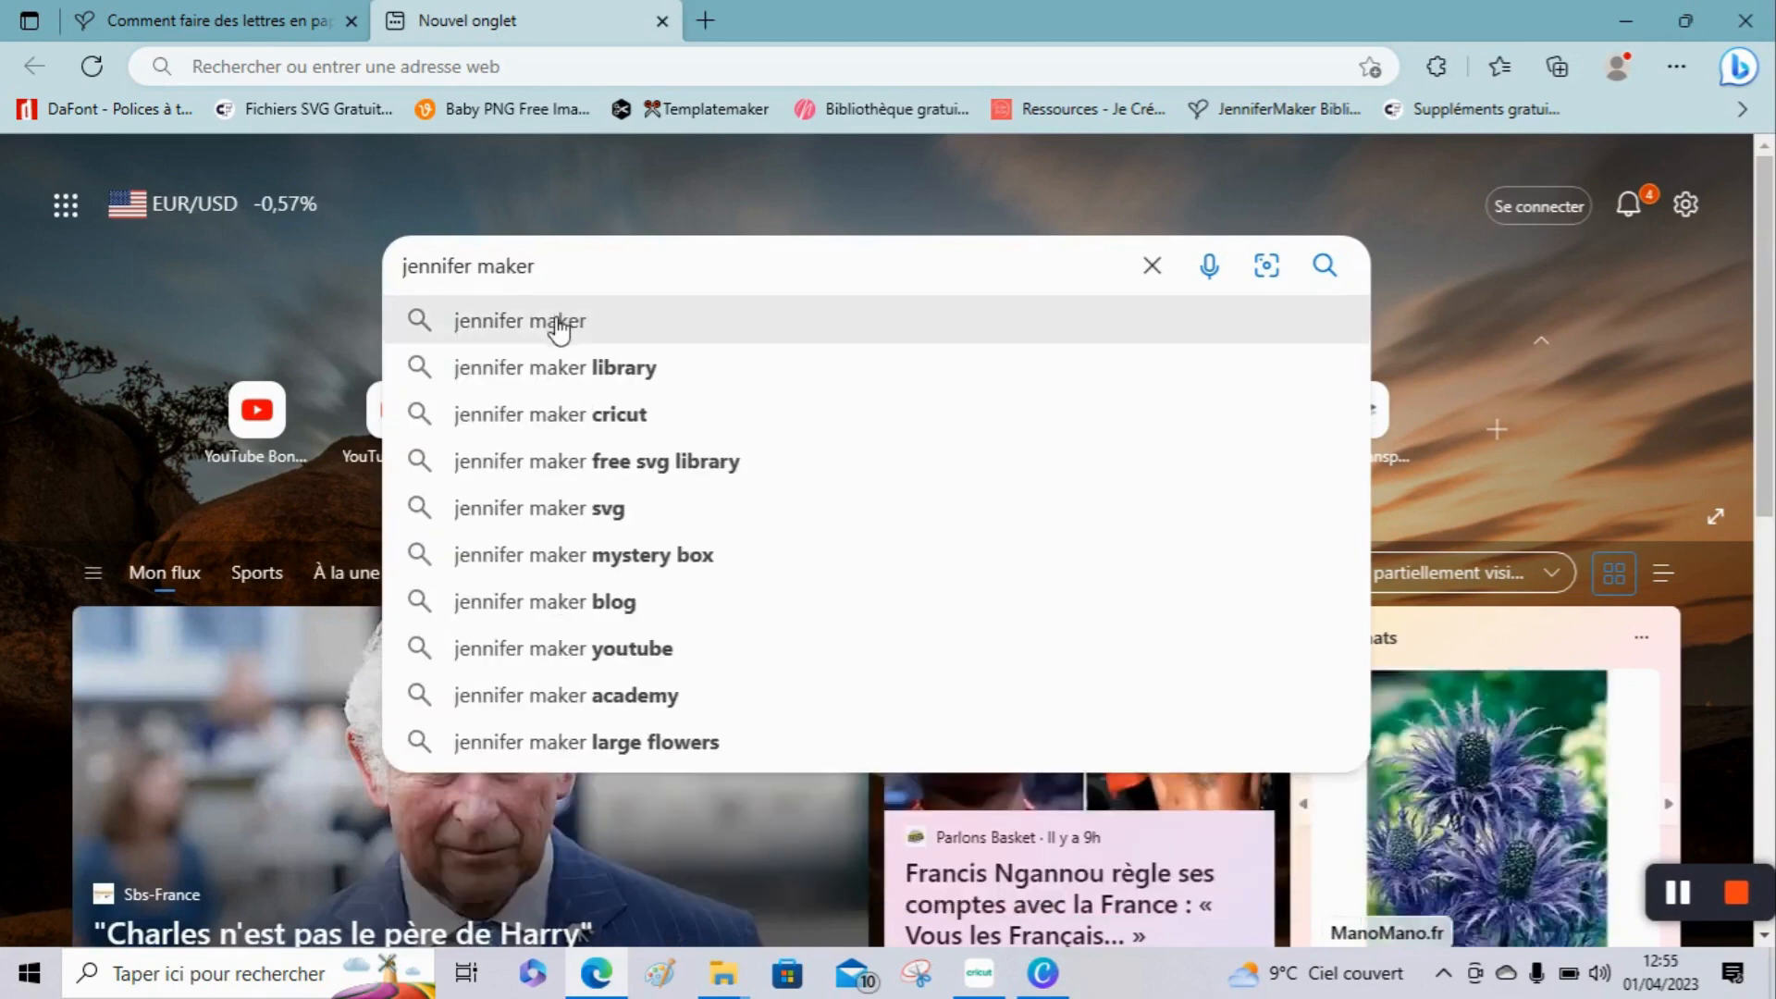
click(556, 322)
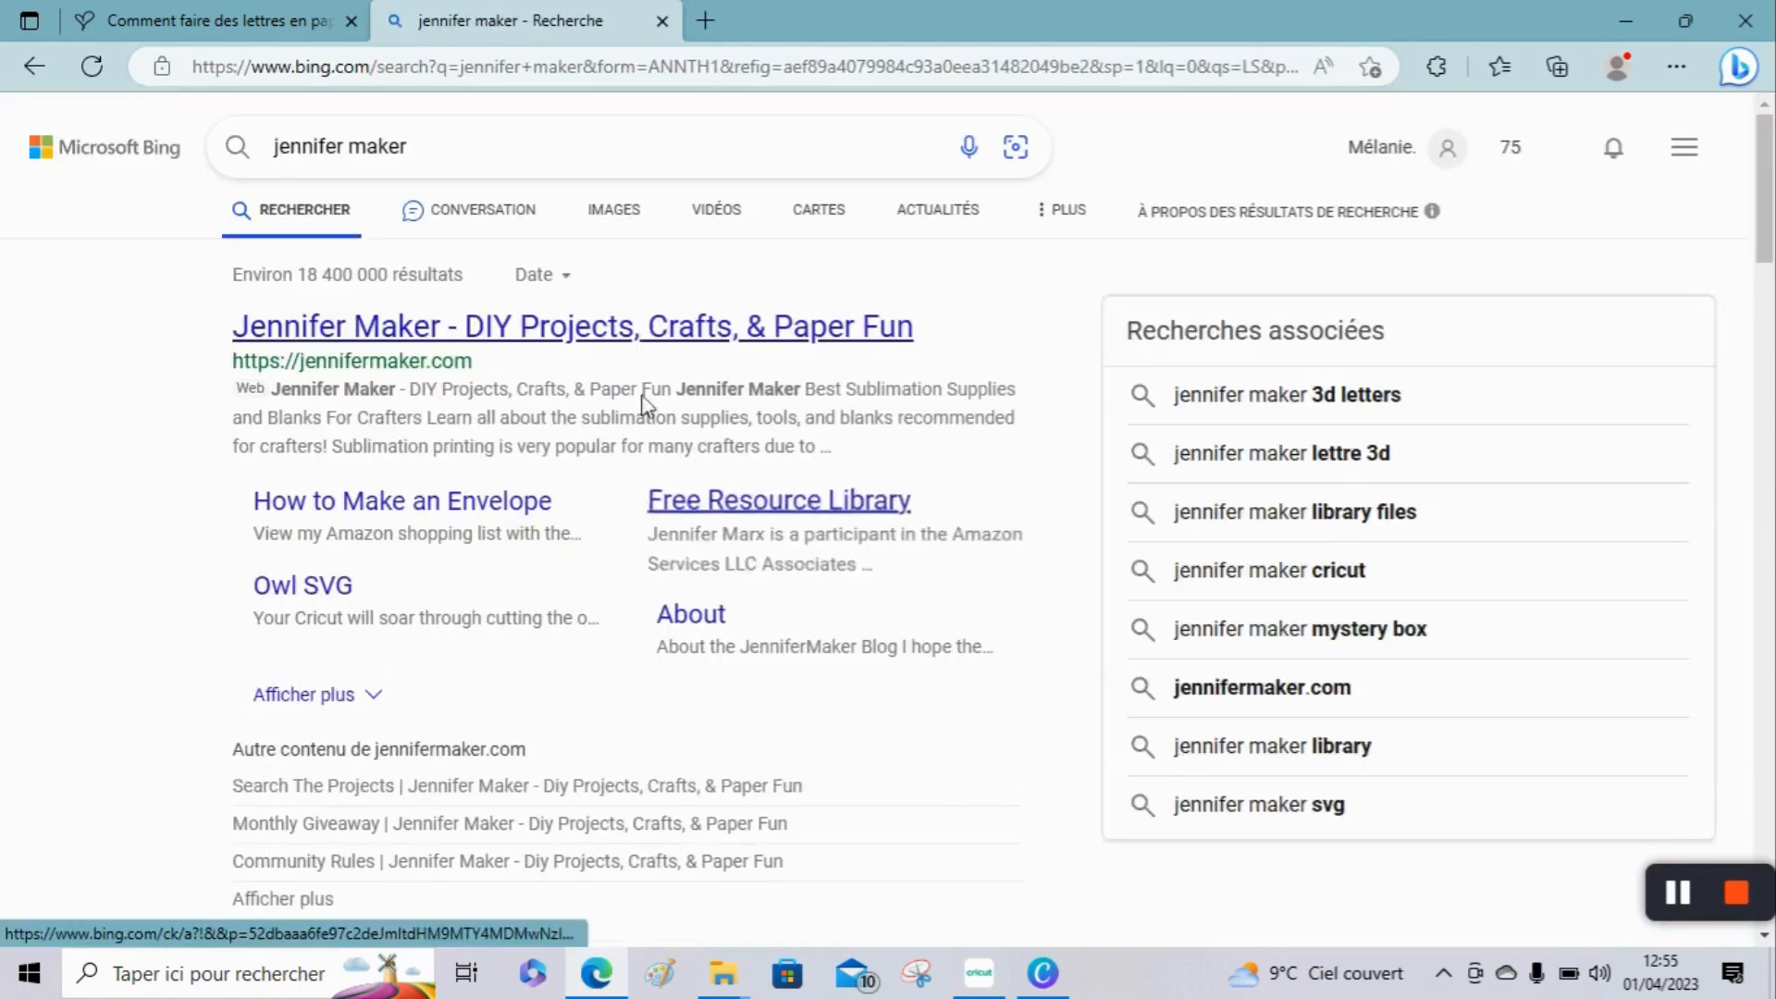
click(462, 335)
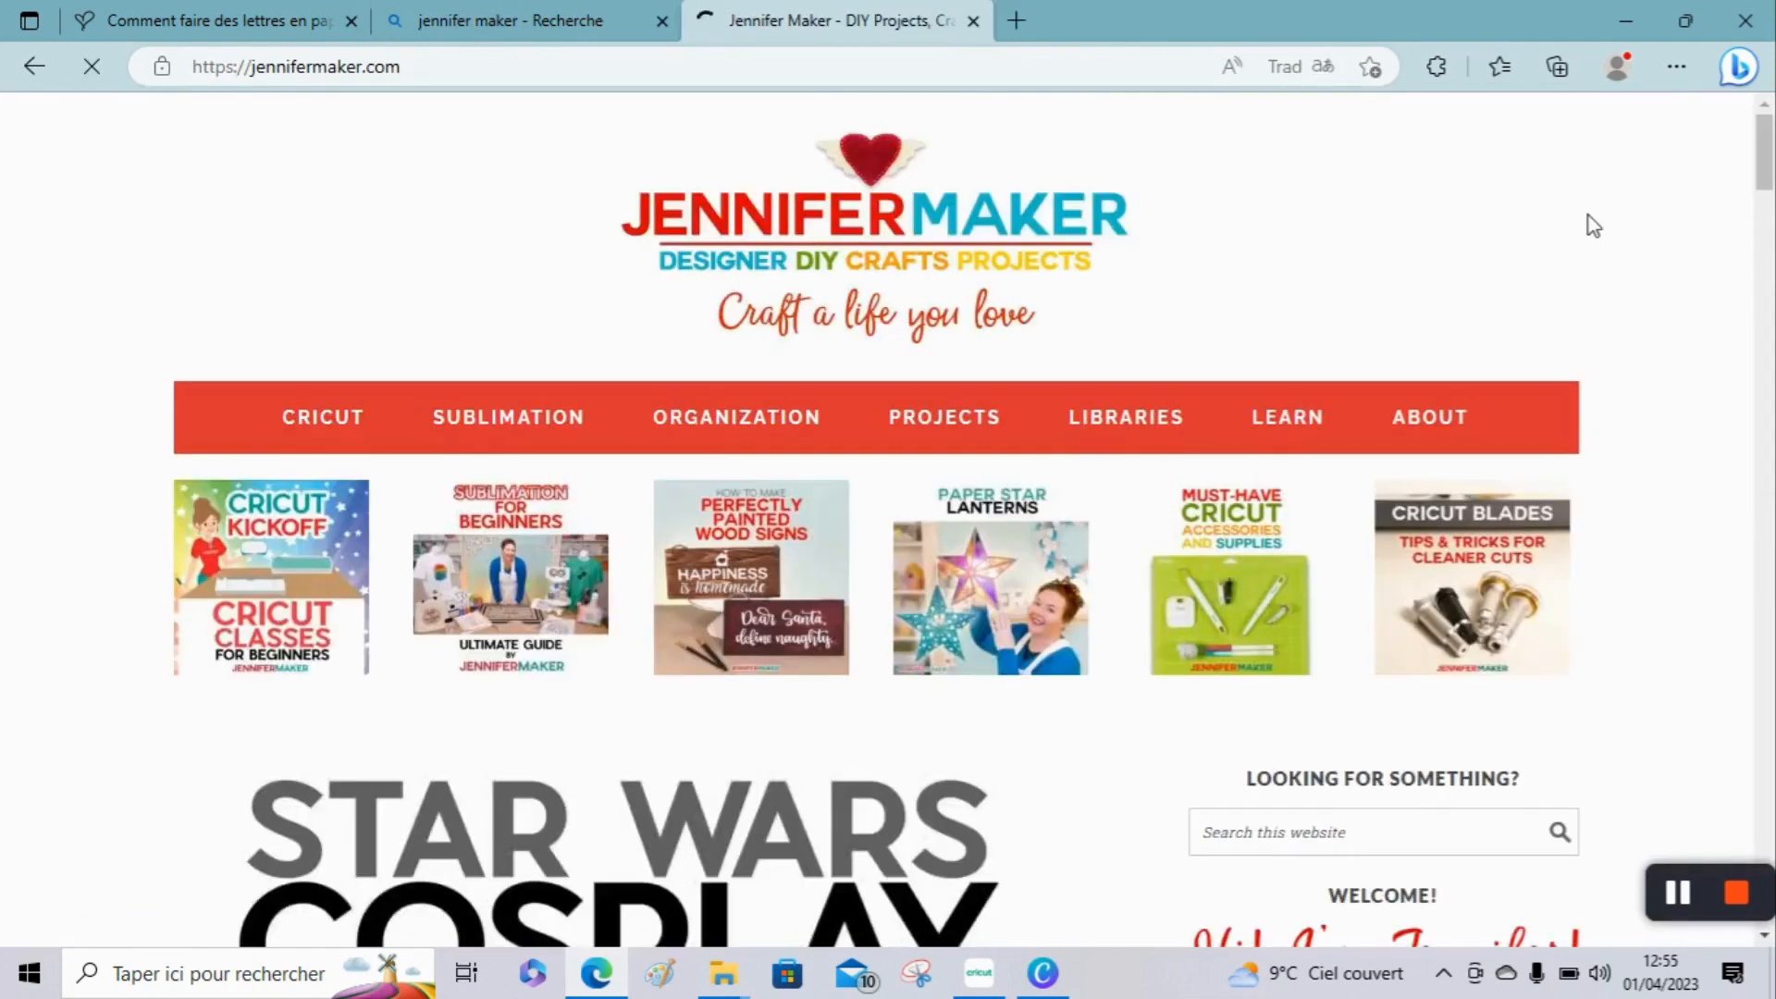
Step: Open the site's resource library and download the SVG/DXF/PDF files of item 375, "Lettres de papier 3D"
mouse_move(1124, 435)
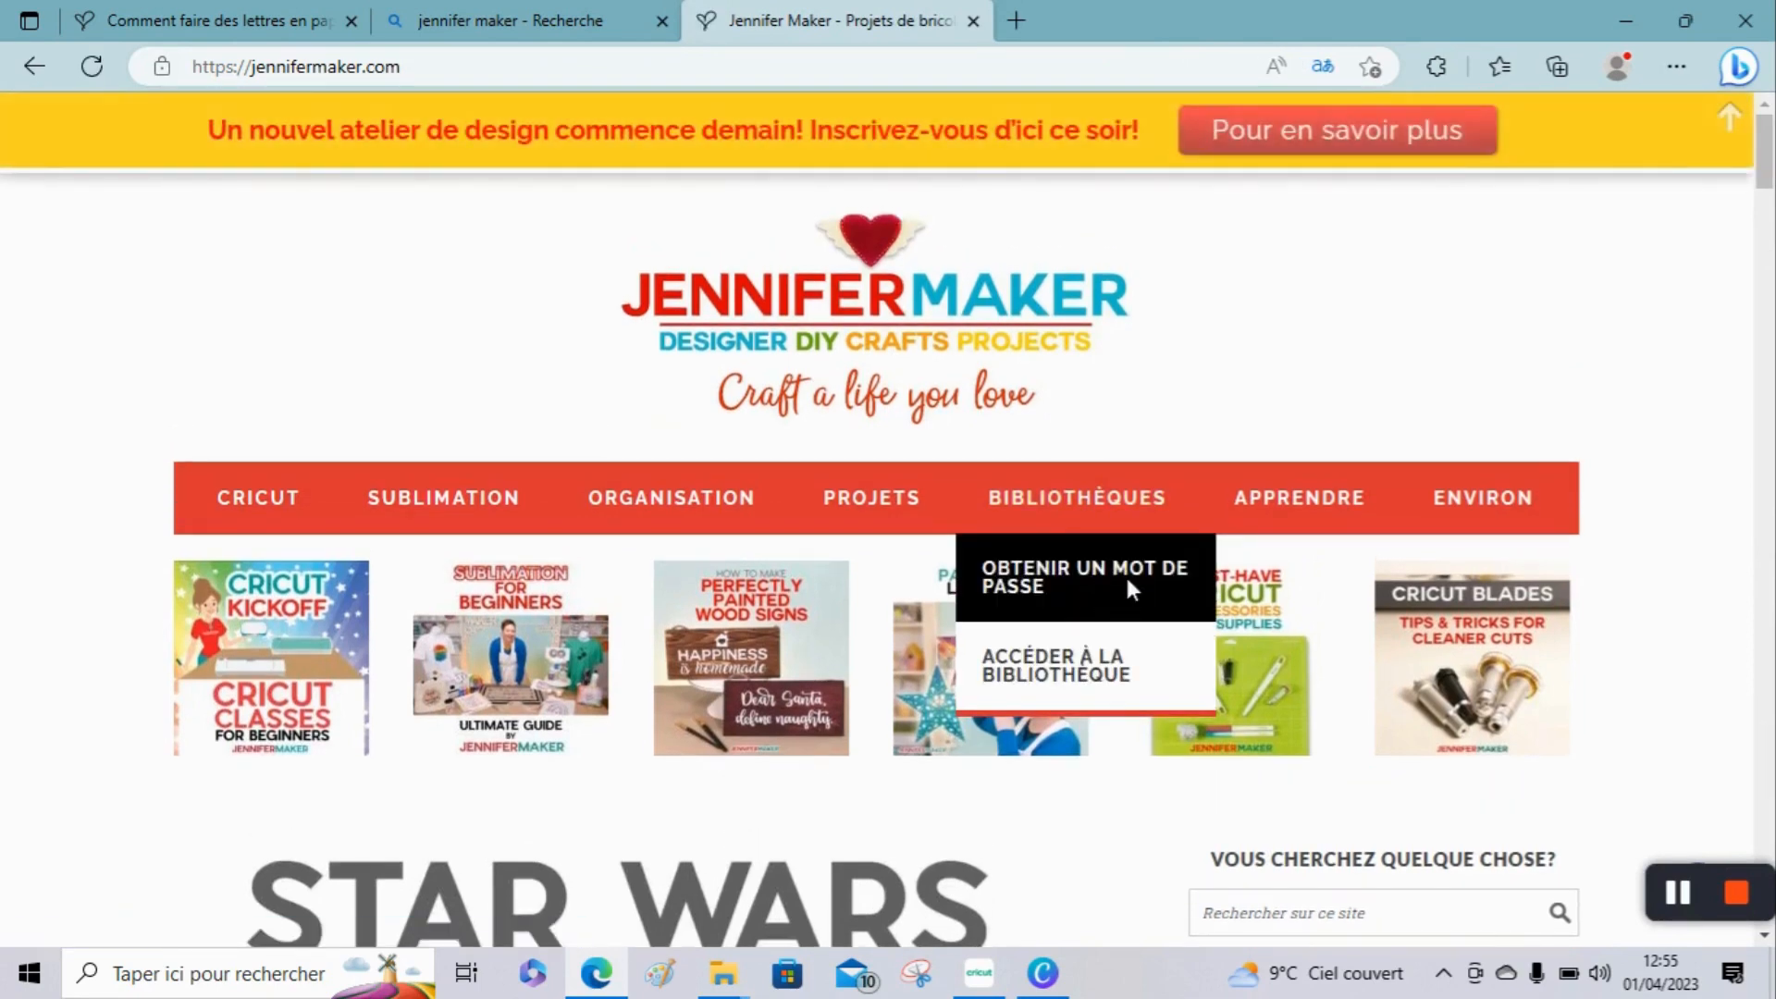
click(1064, 689)
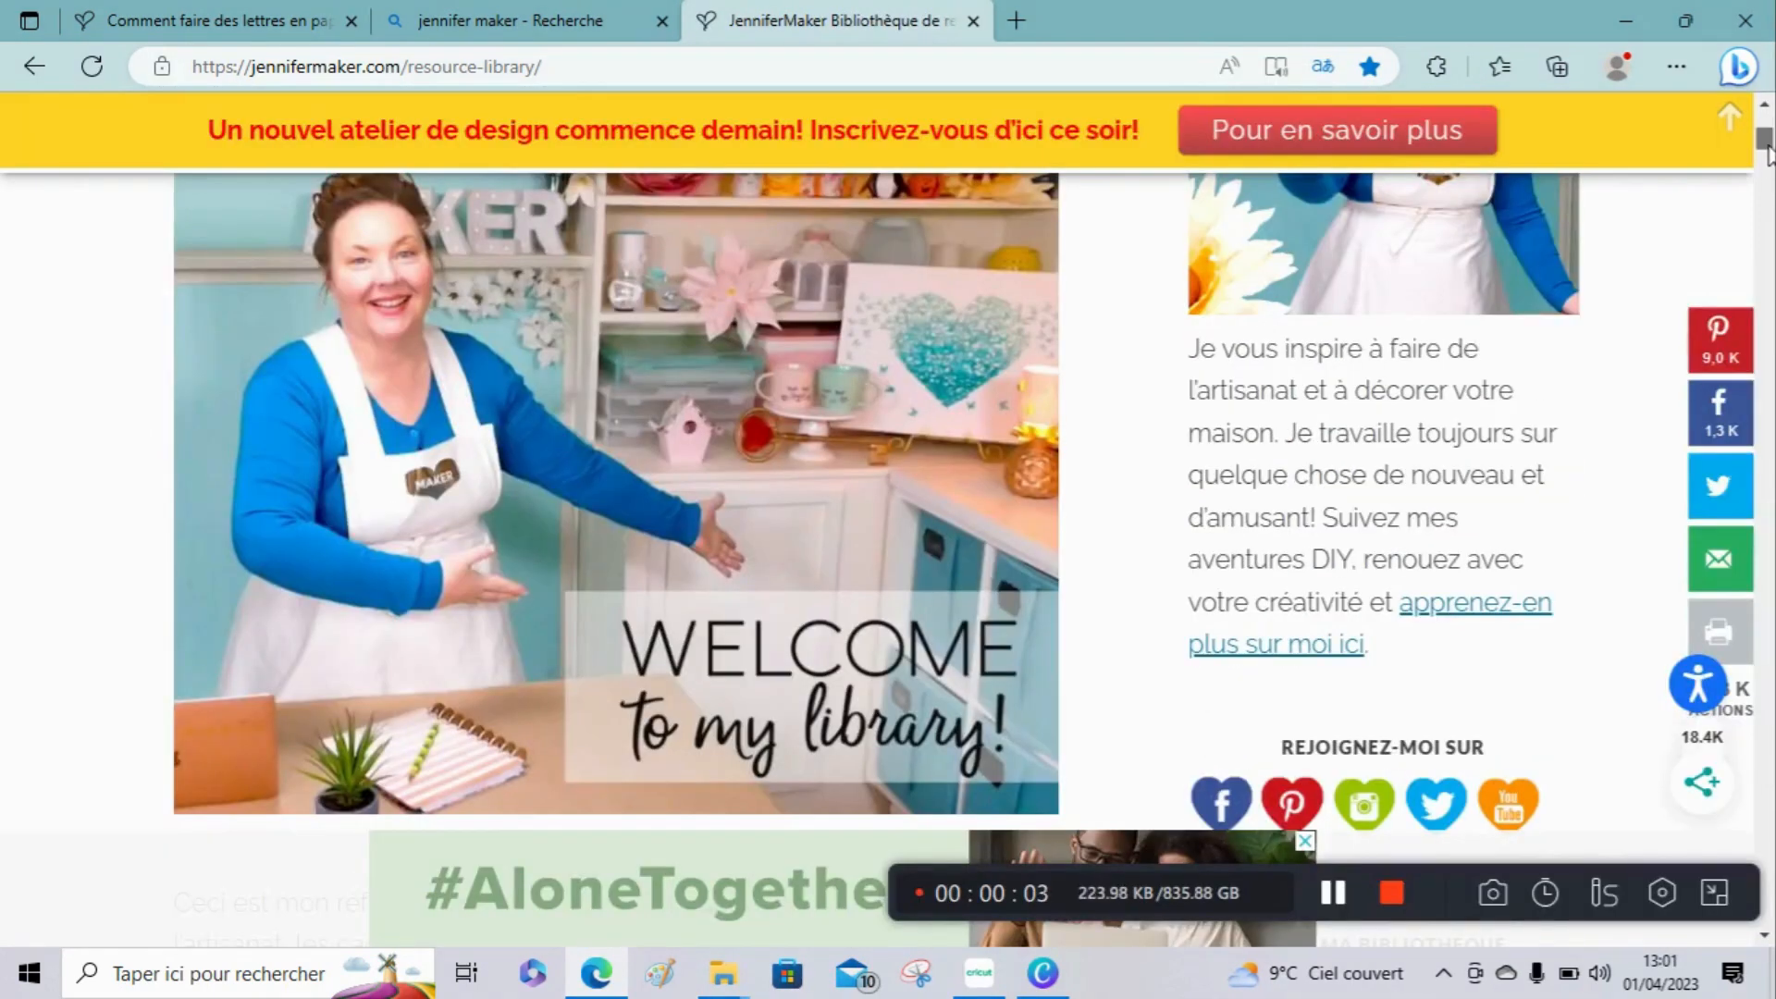
drag(1768, 153, 1770, 194)
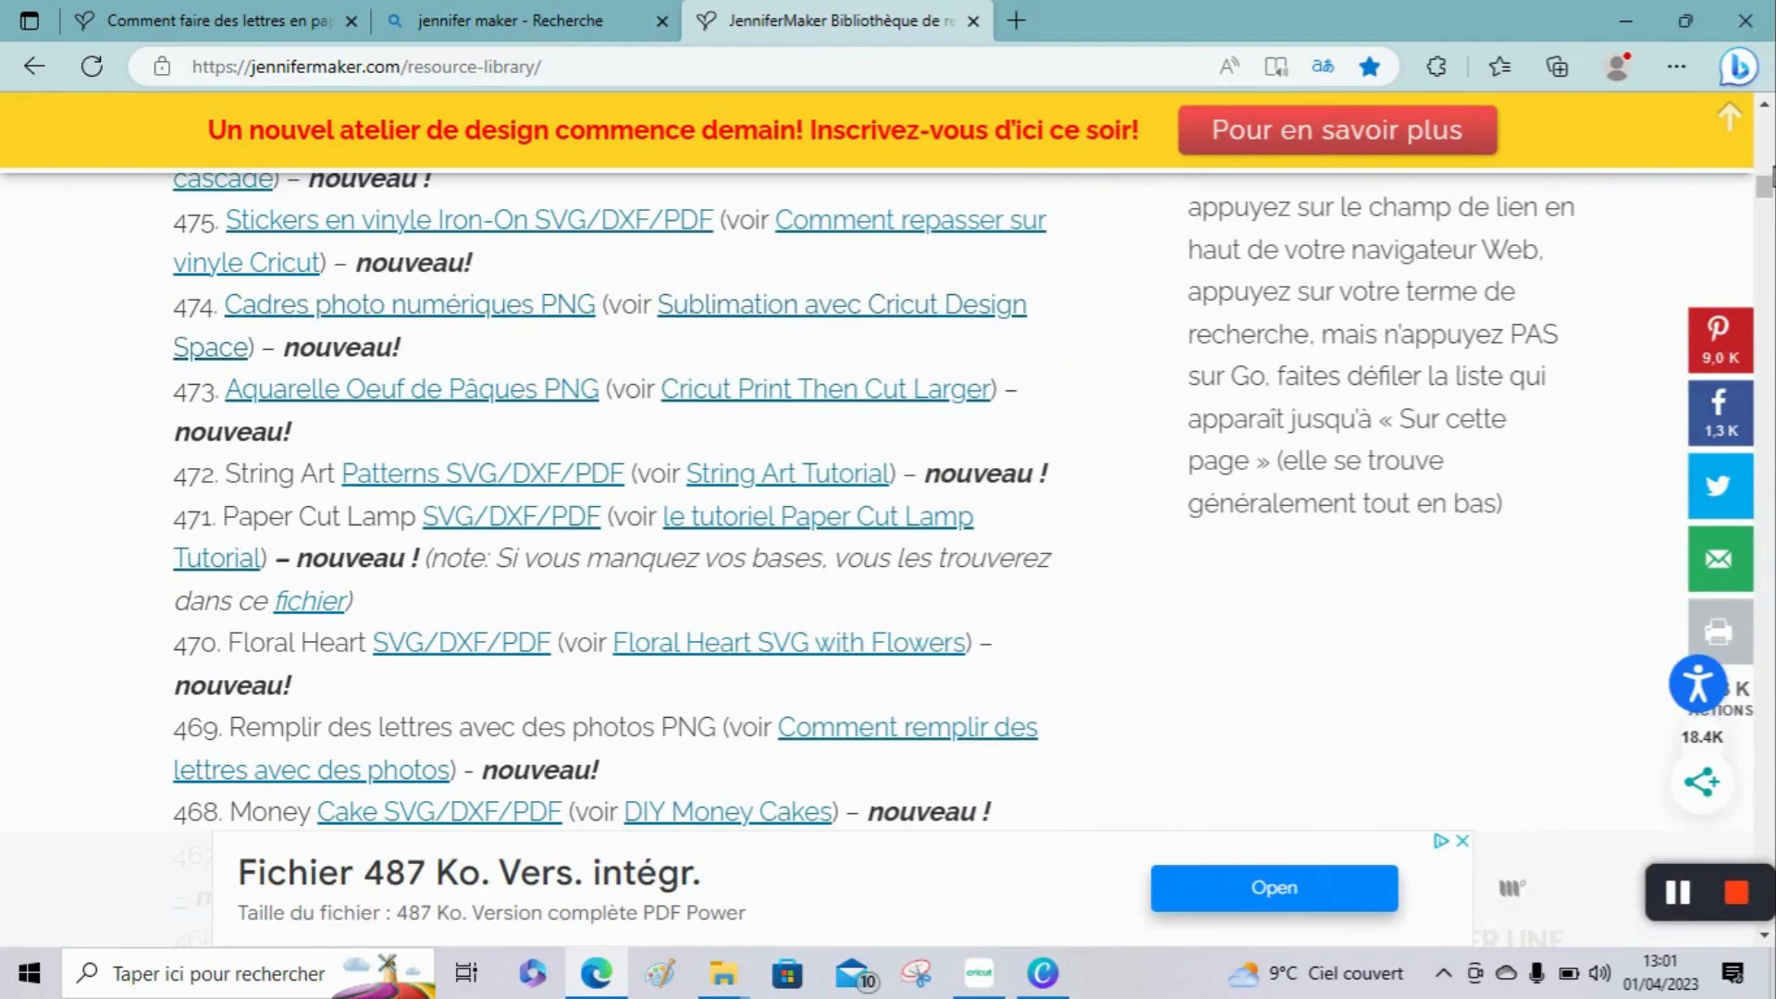
drag(1770, 193, 1770, 278)
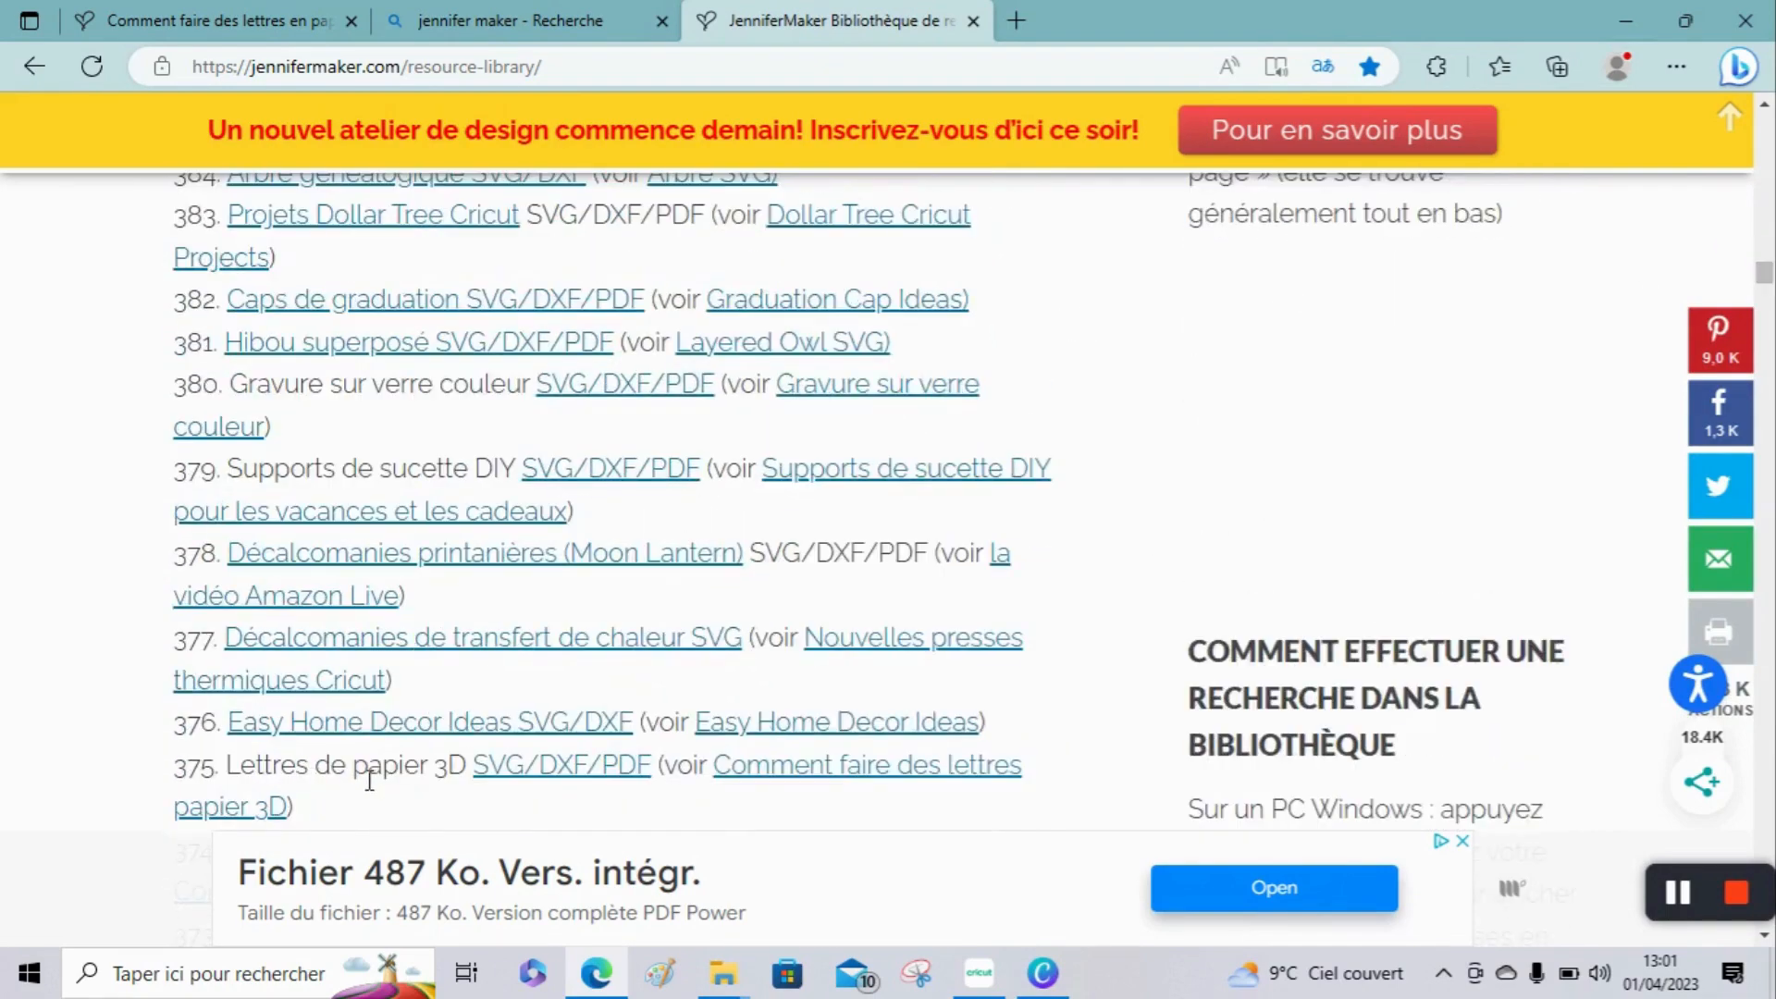
click(574, 768)
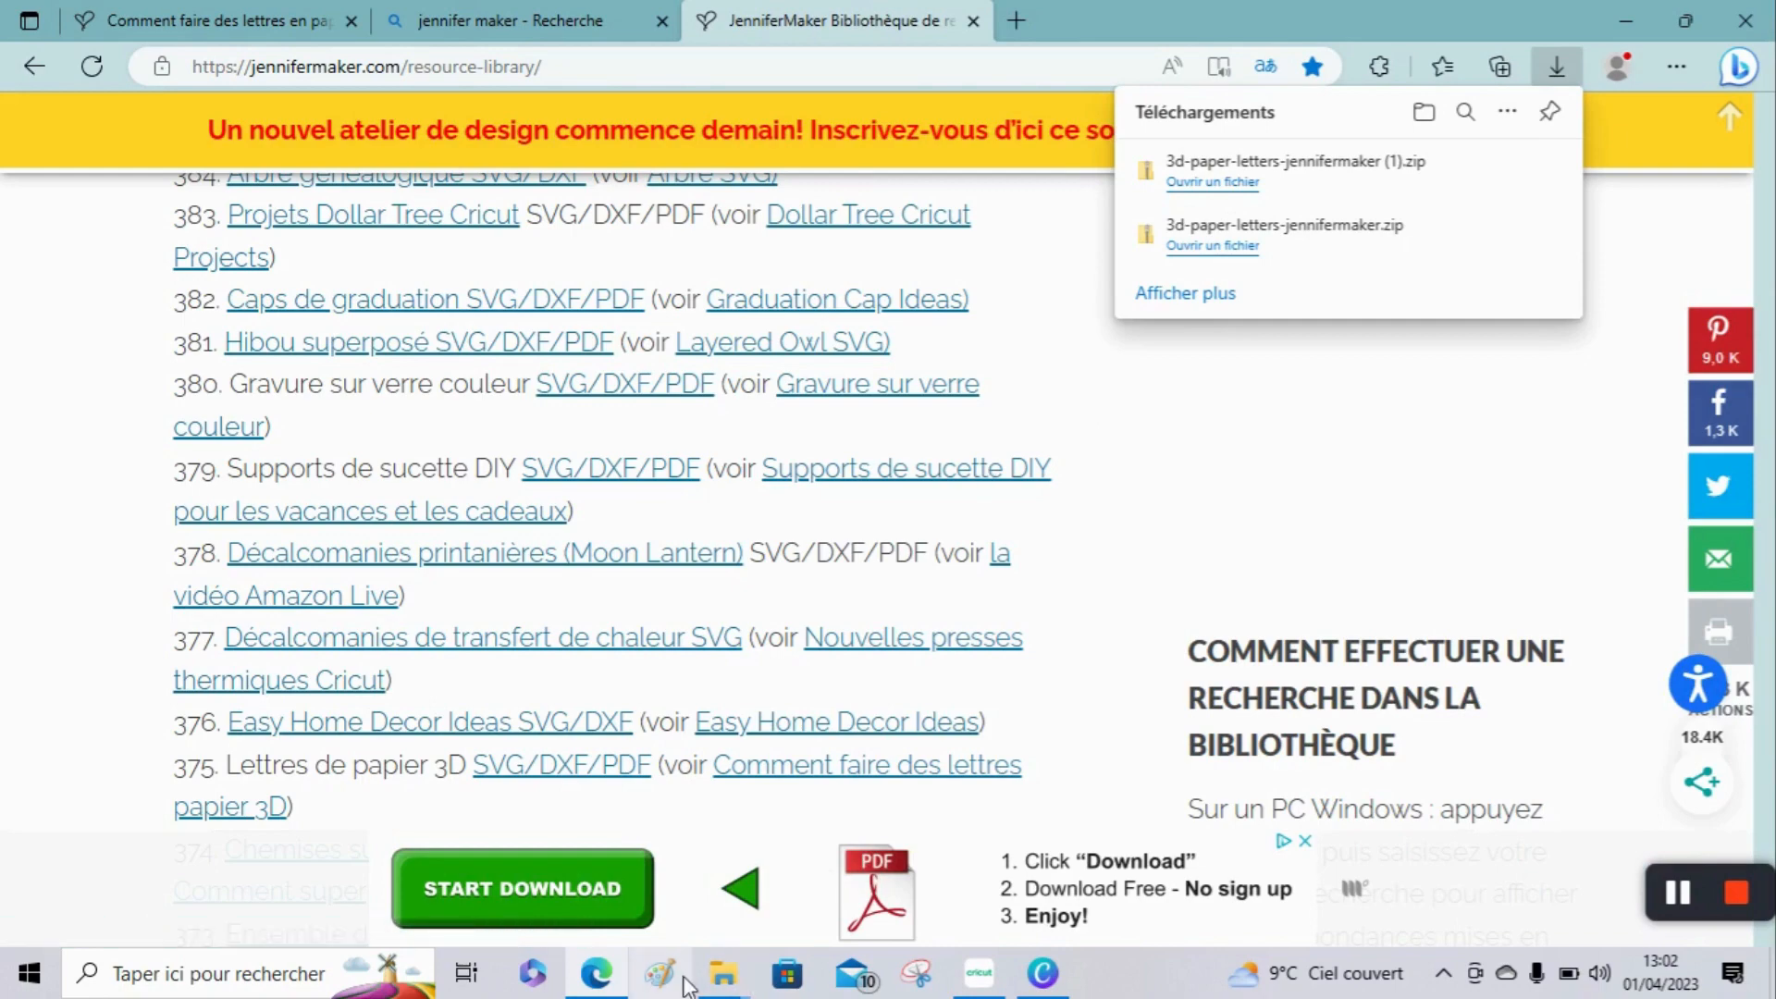
Step: Extract the 3d-paper-letters-jennifermaker (1) archive in the Téléchargements folder and open its "SVG - score tool or stylus" folder
mouse_move(721, 976)
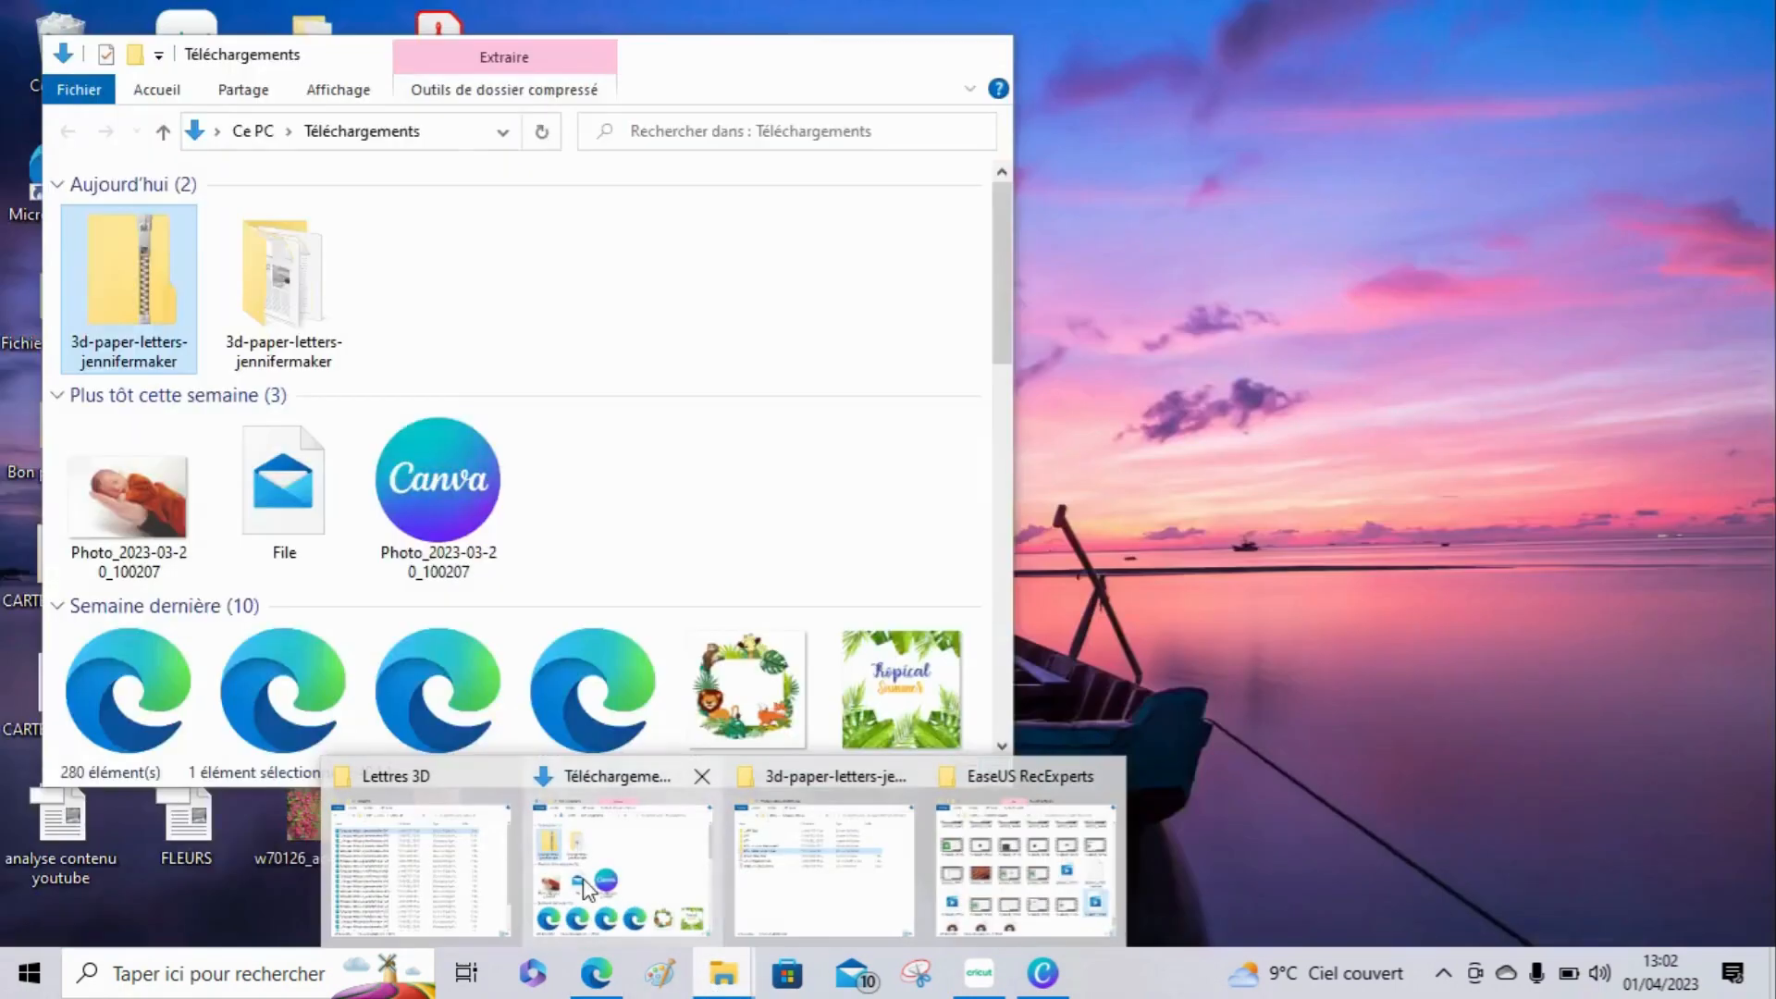
click(585, 888)
click(493, 322)
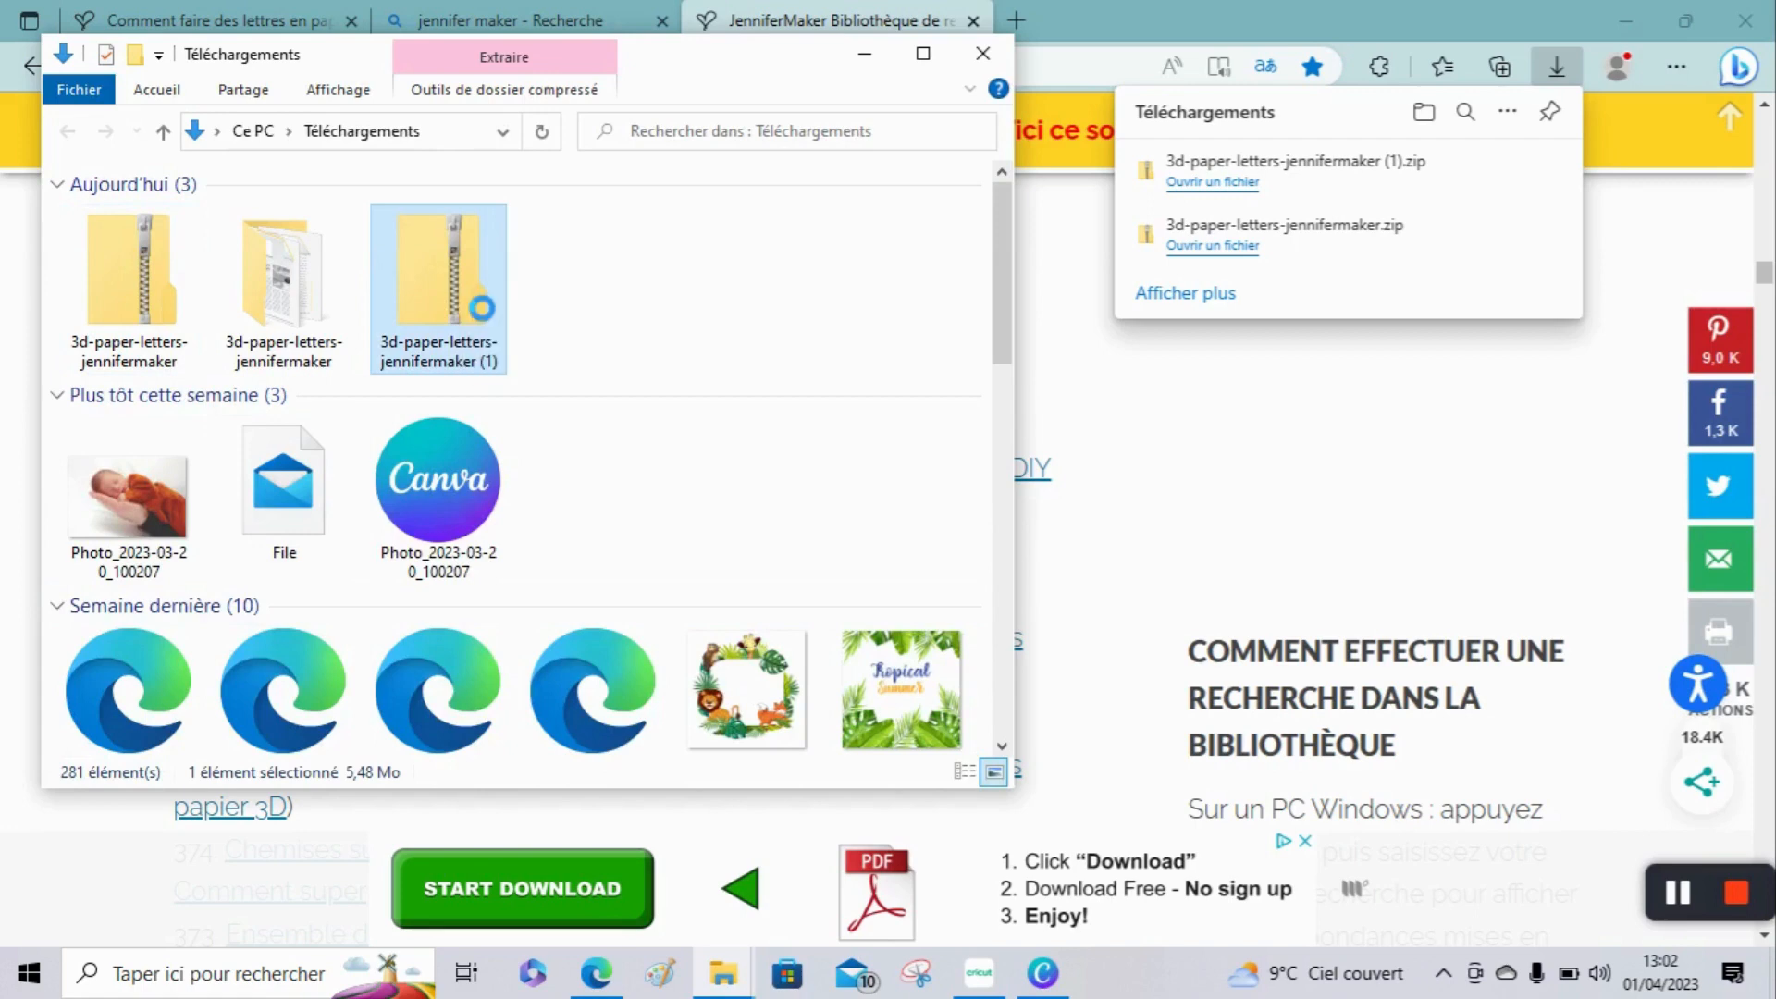
right_click(464, 289)
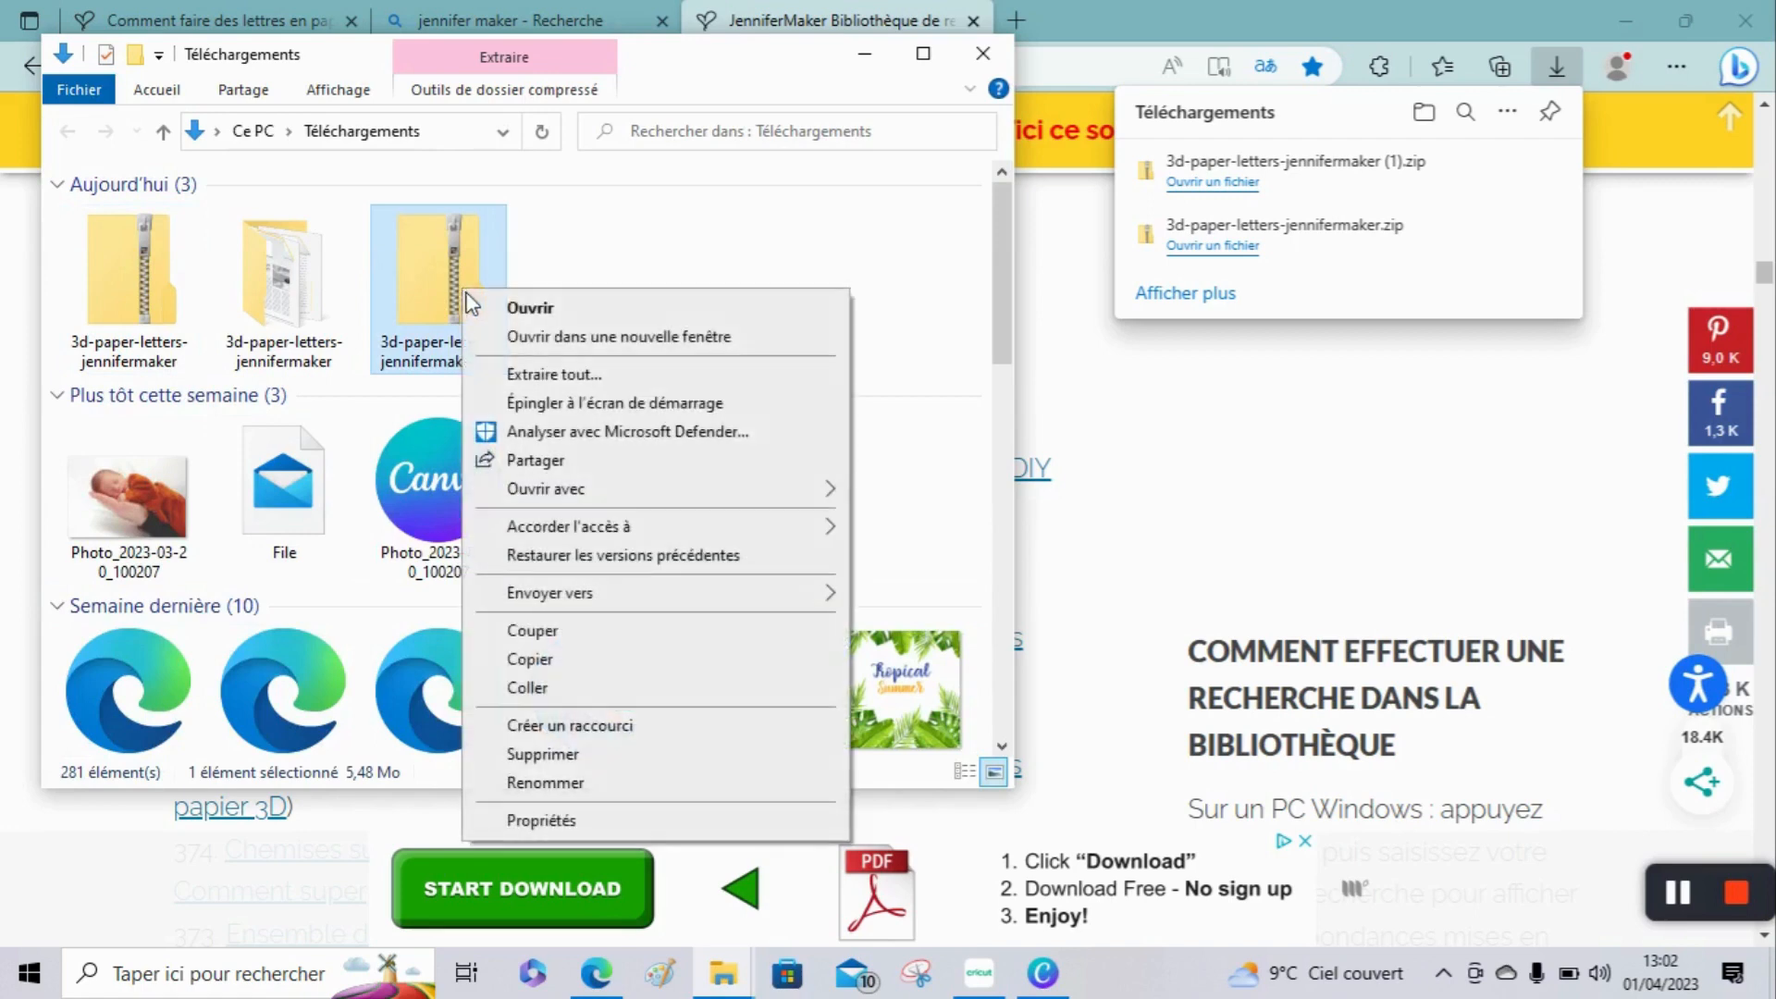
click(552, 376)
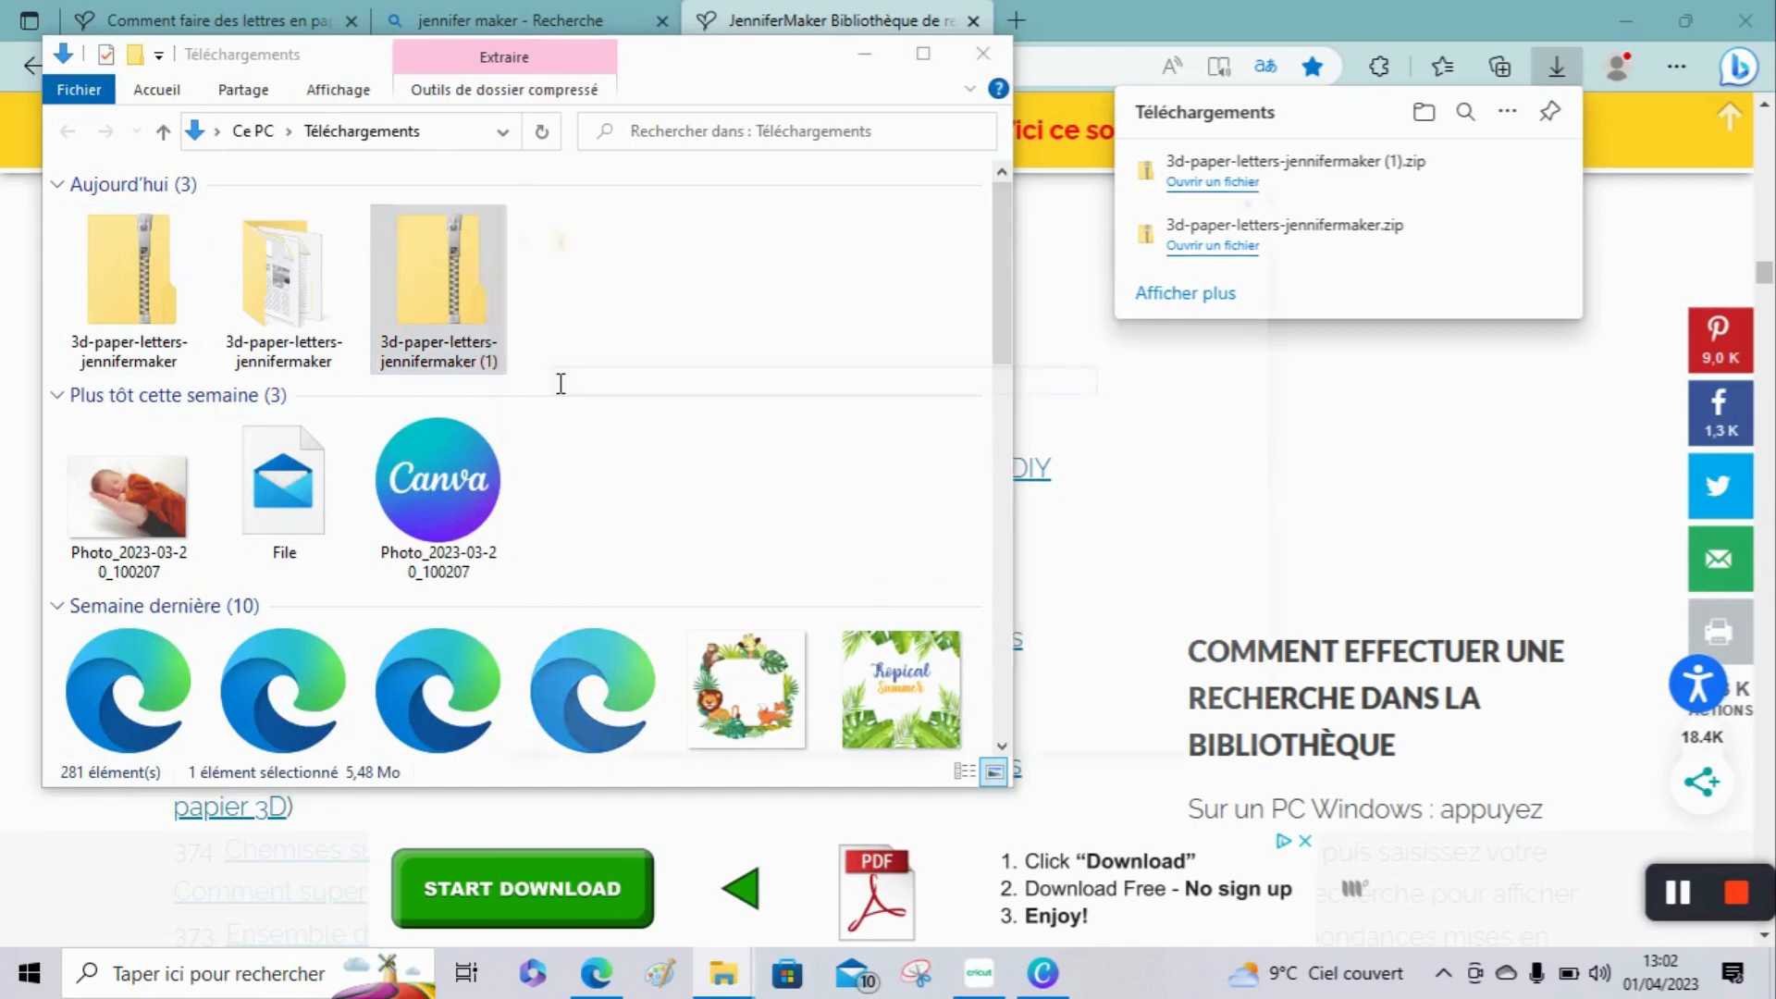
click(1101, 740)
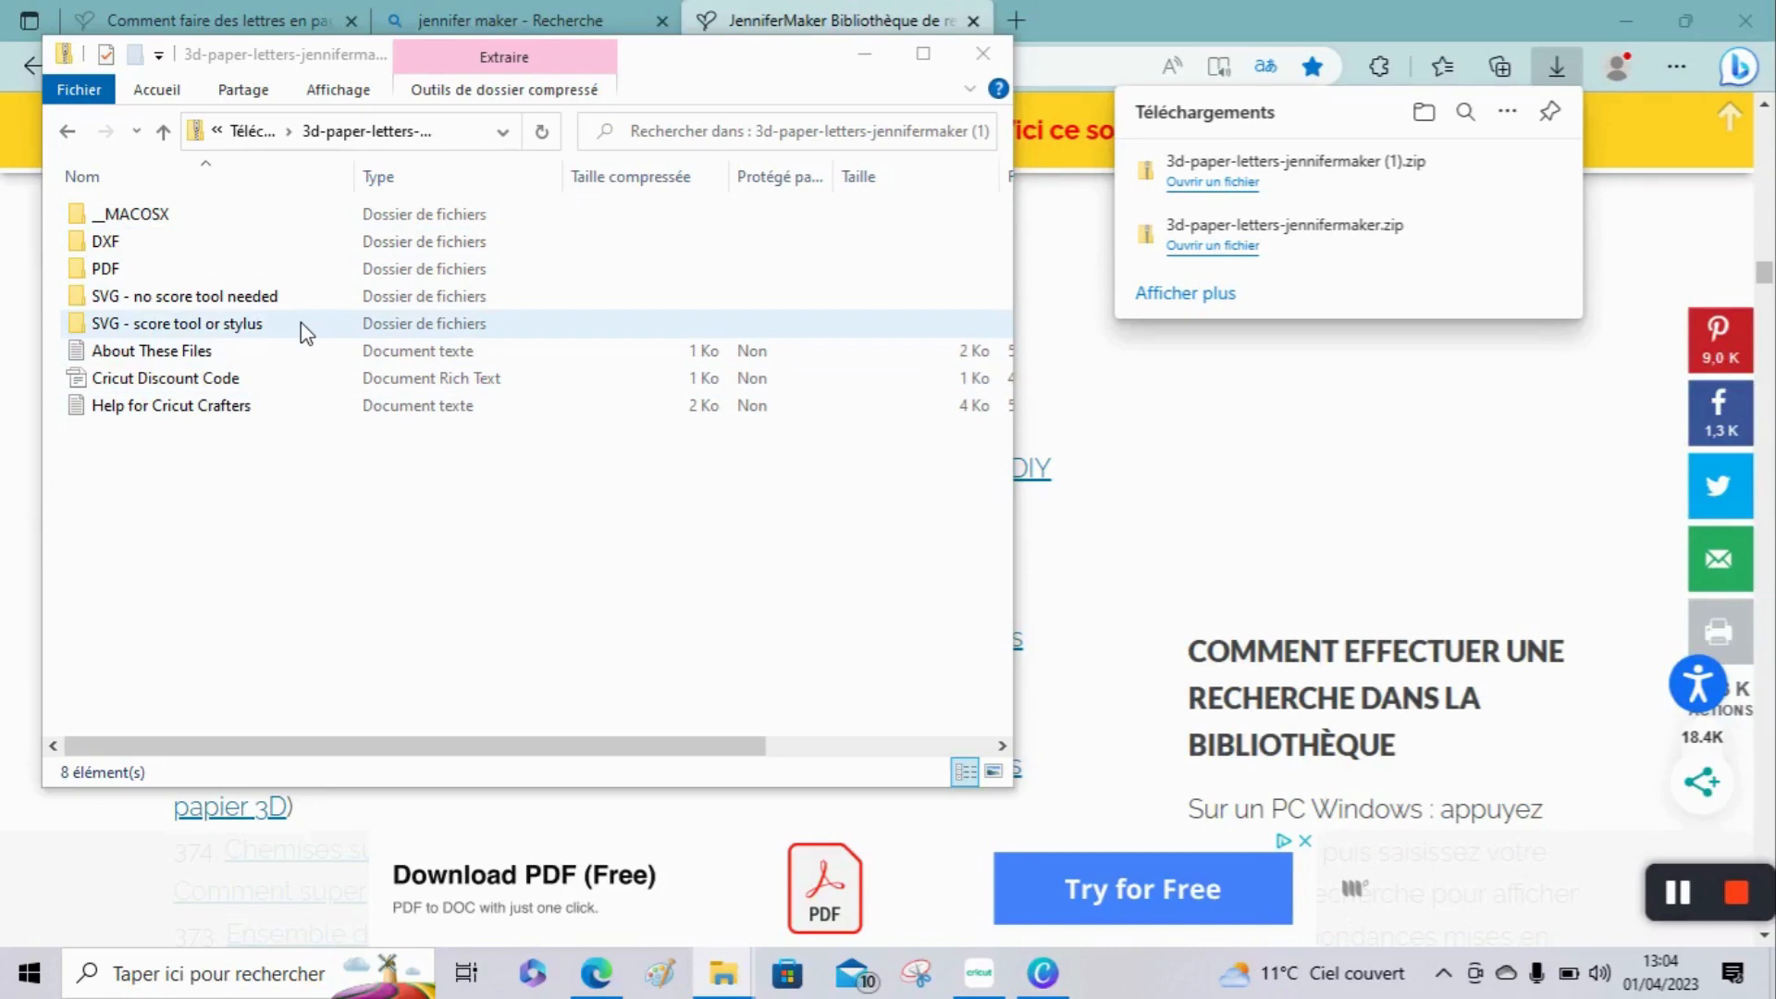
double_click(301, 322)
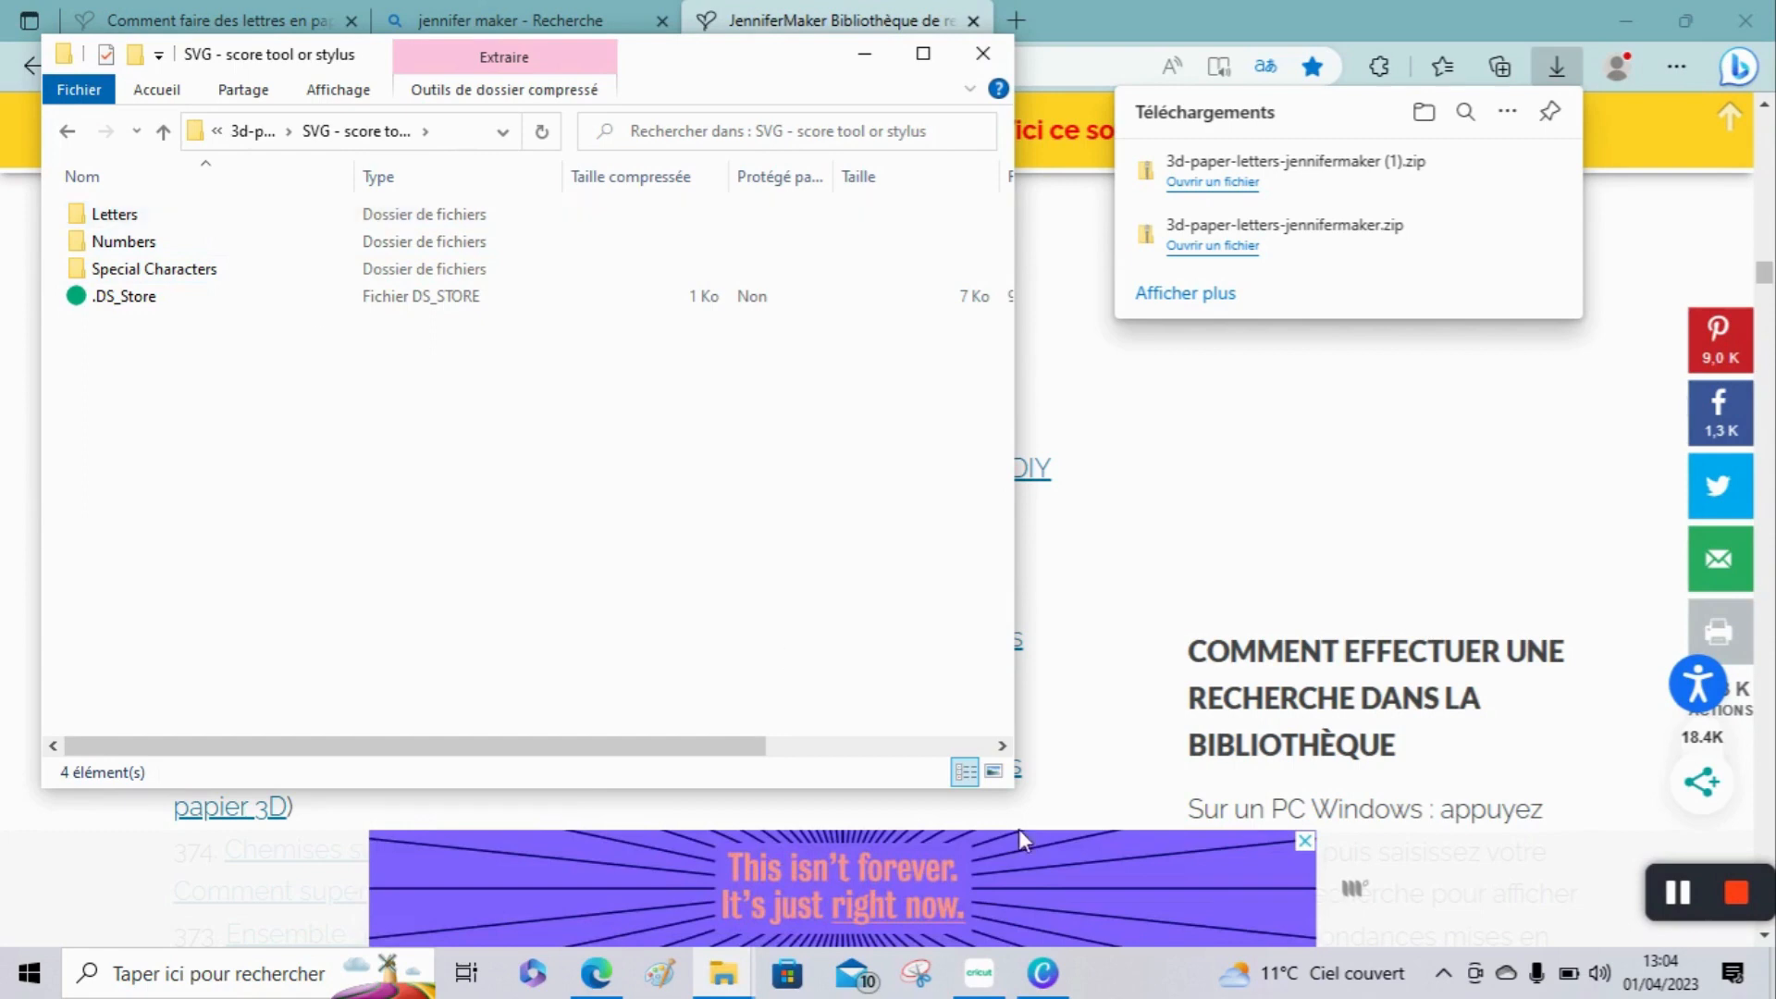
Step: Switch to Cricut Design Space and load 3d-paper-letters-m-jennifermaker-SVG from the Lettres 3D folder as an image to upload
click(995, 974)
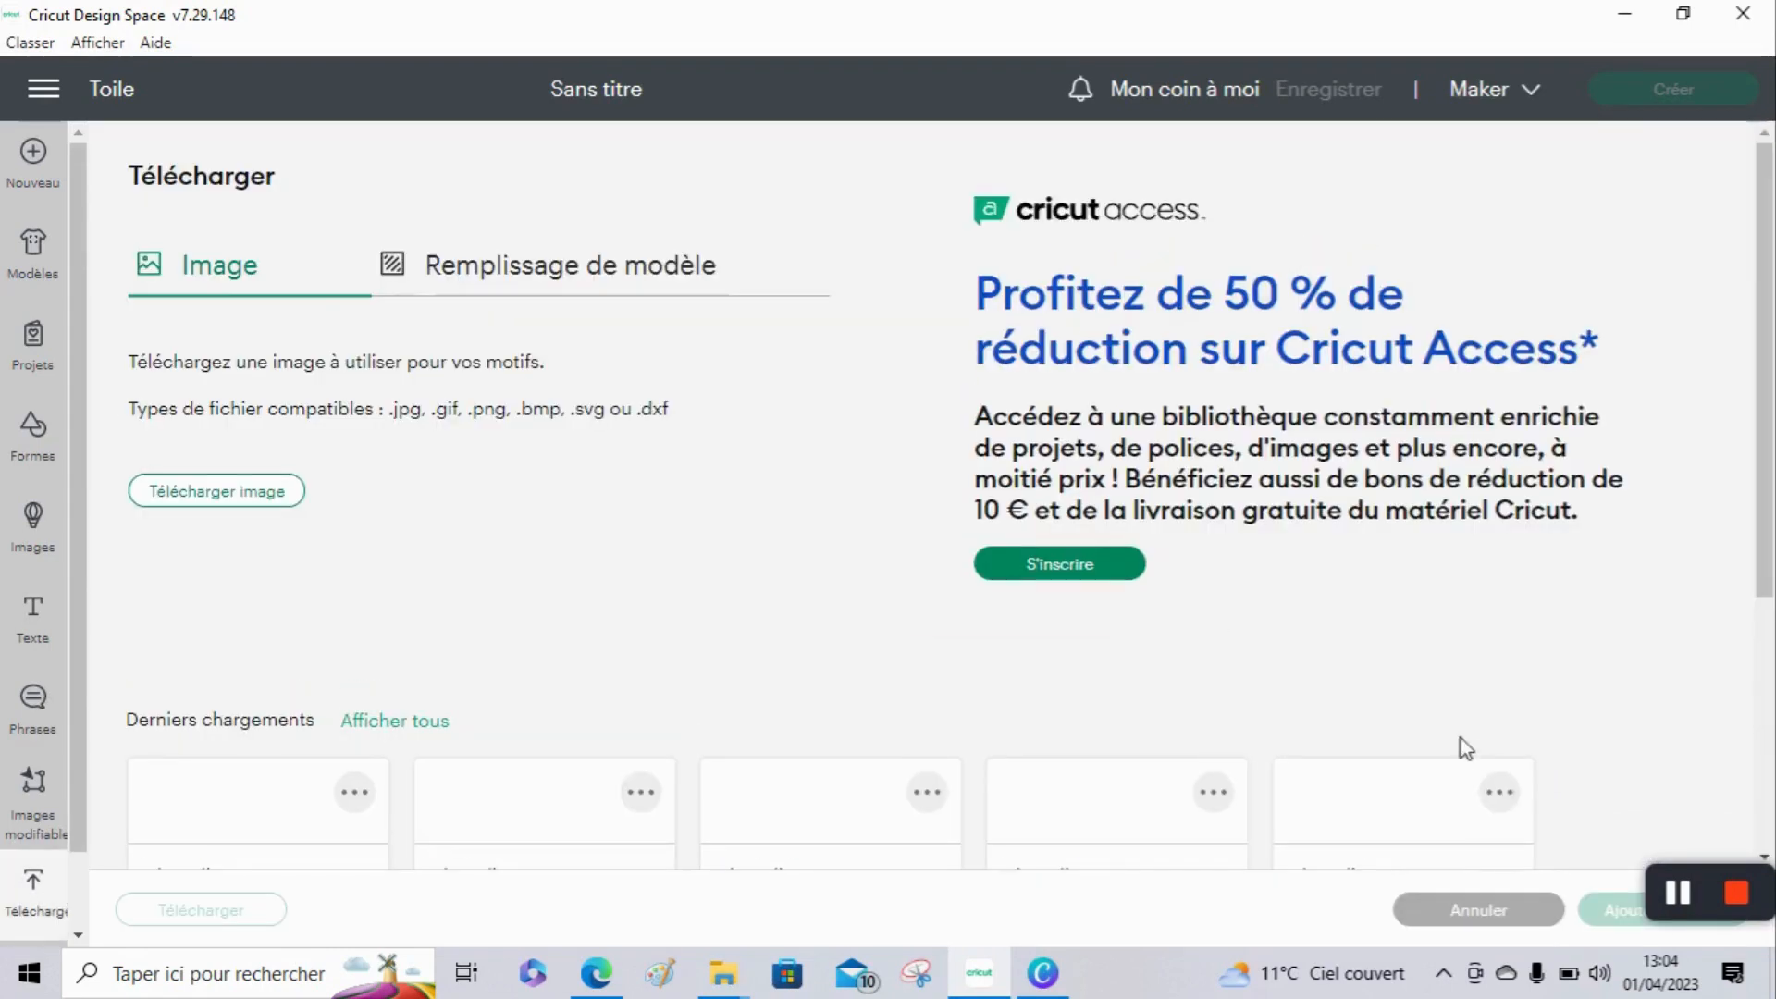
click(268, 502)
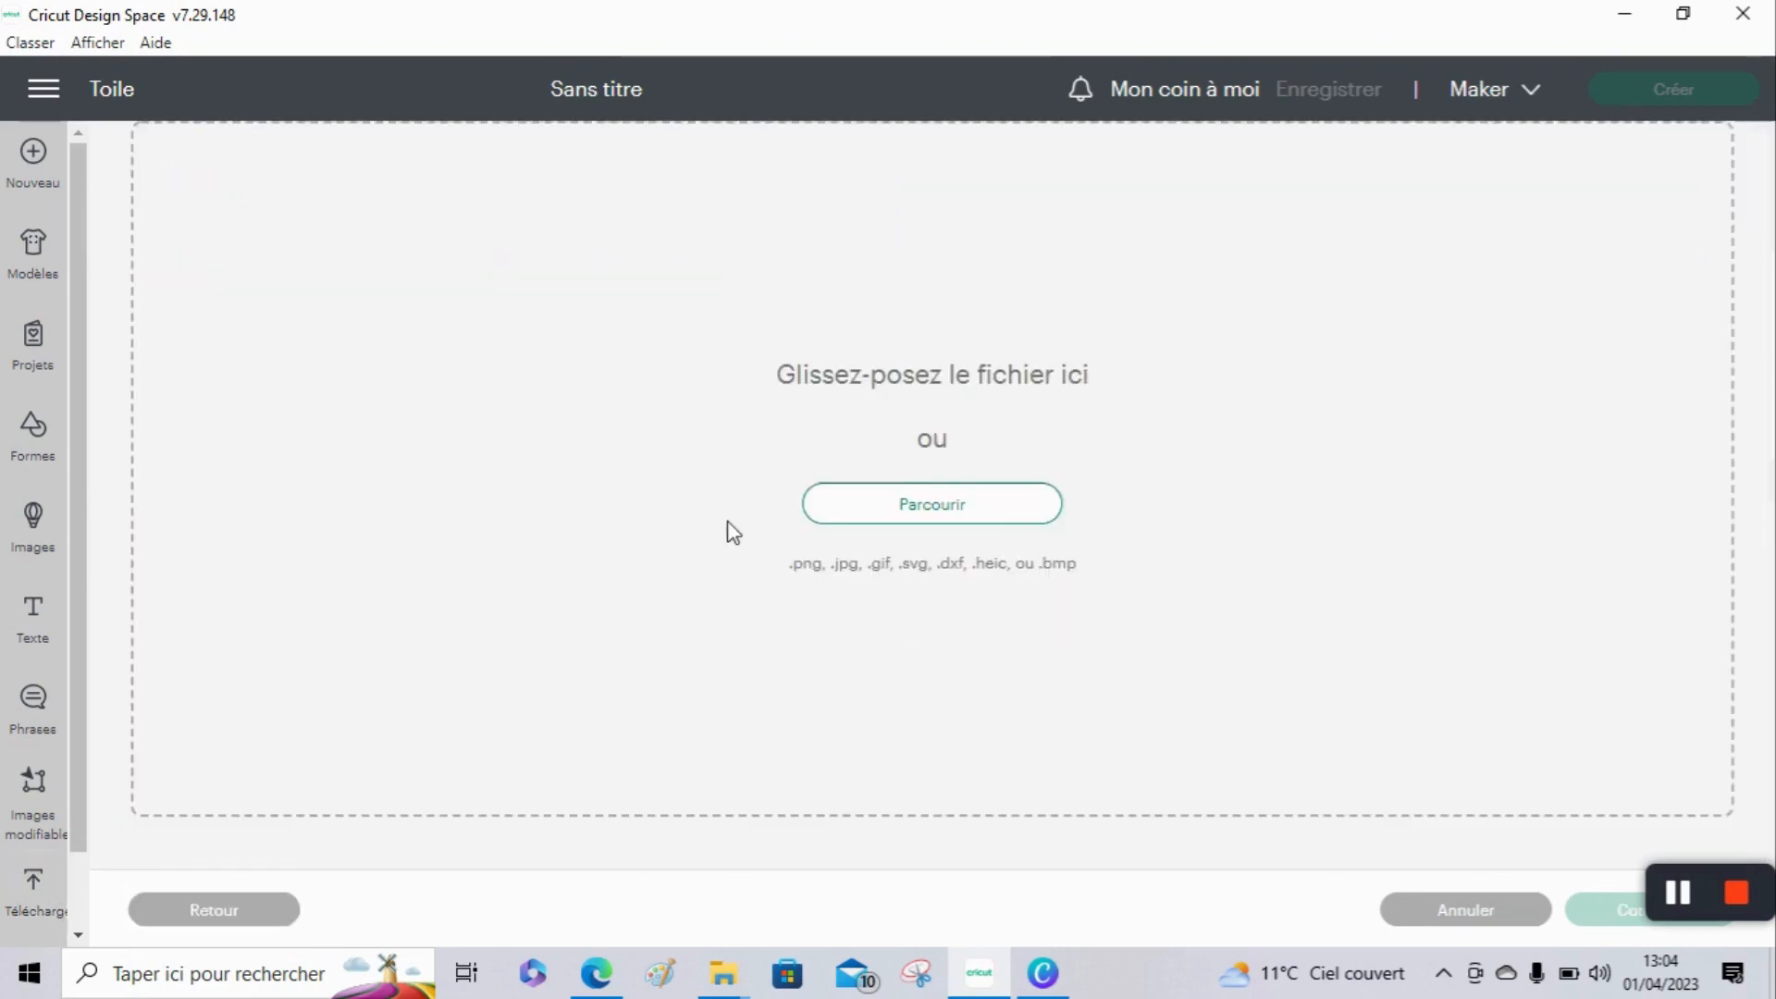
click(983, 520)
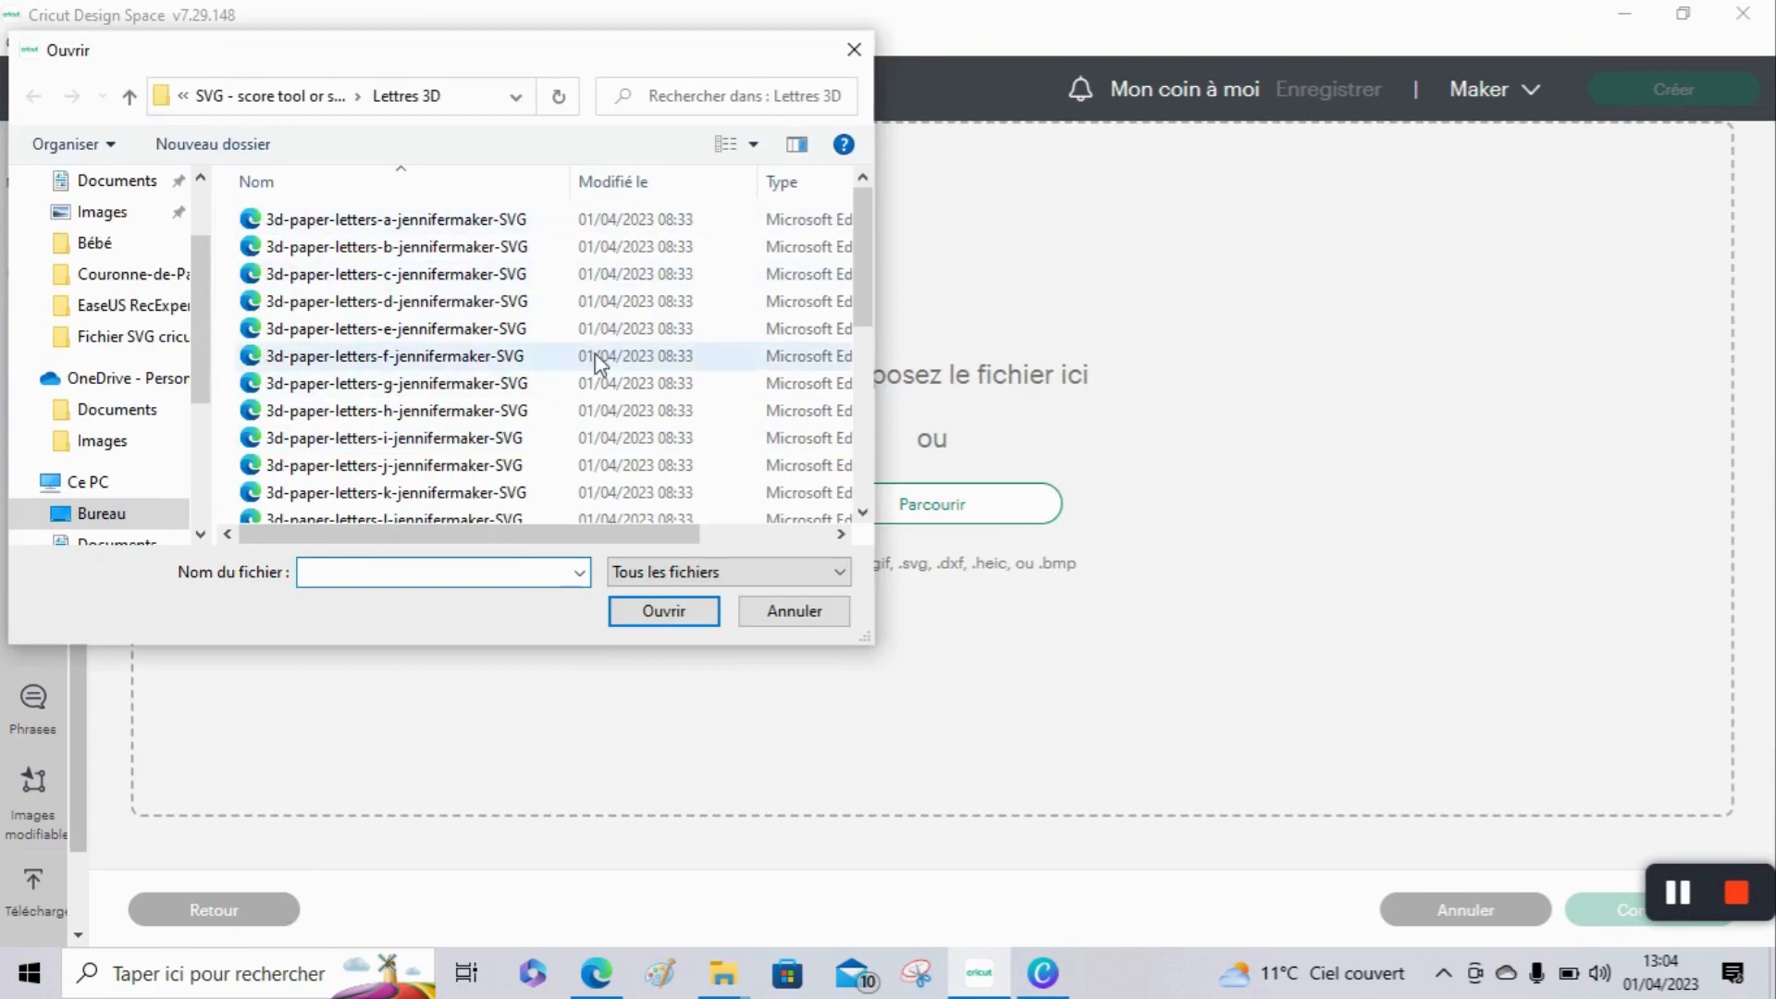
drag(859, 269, 858, 316)
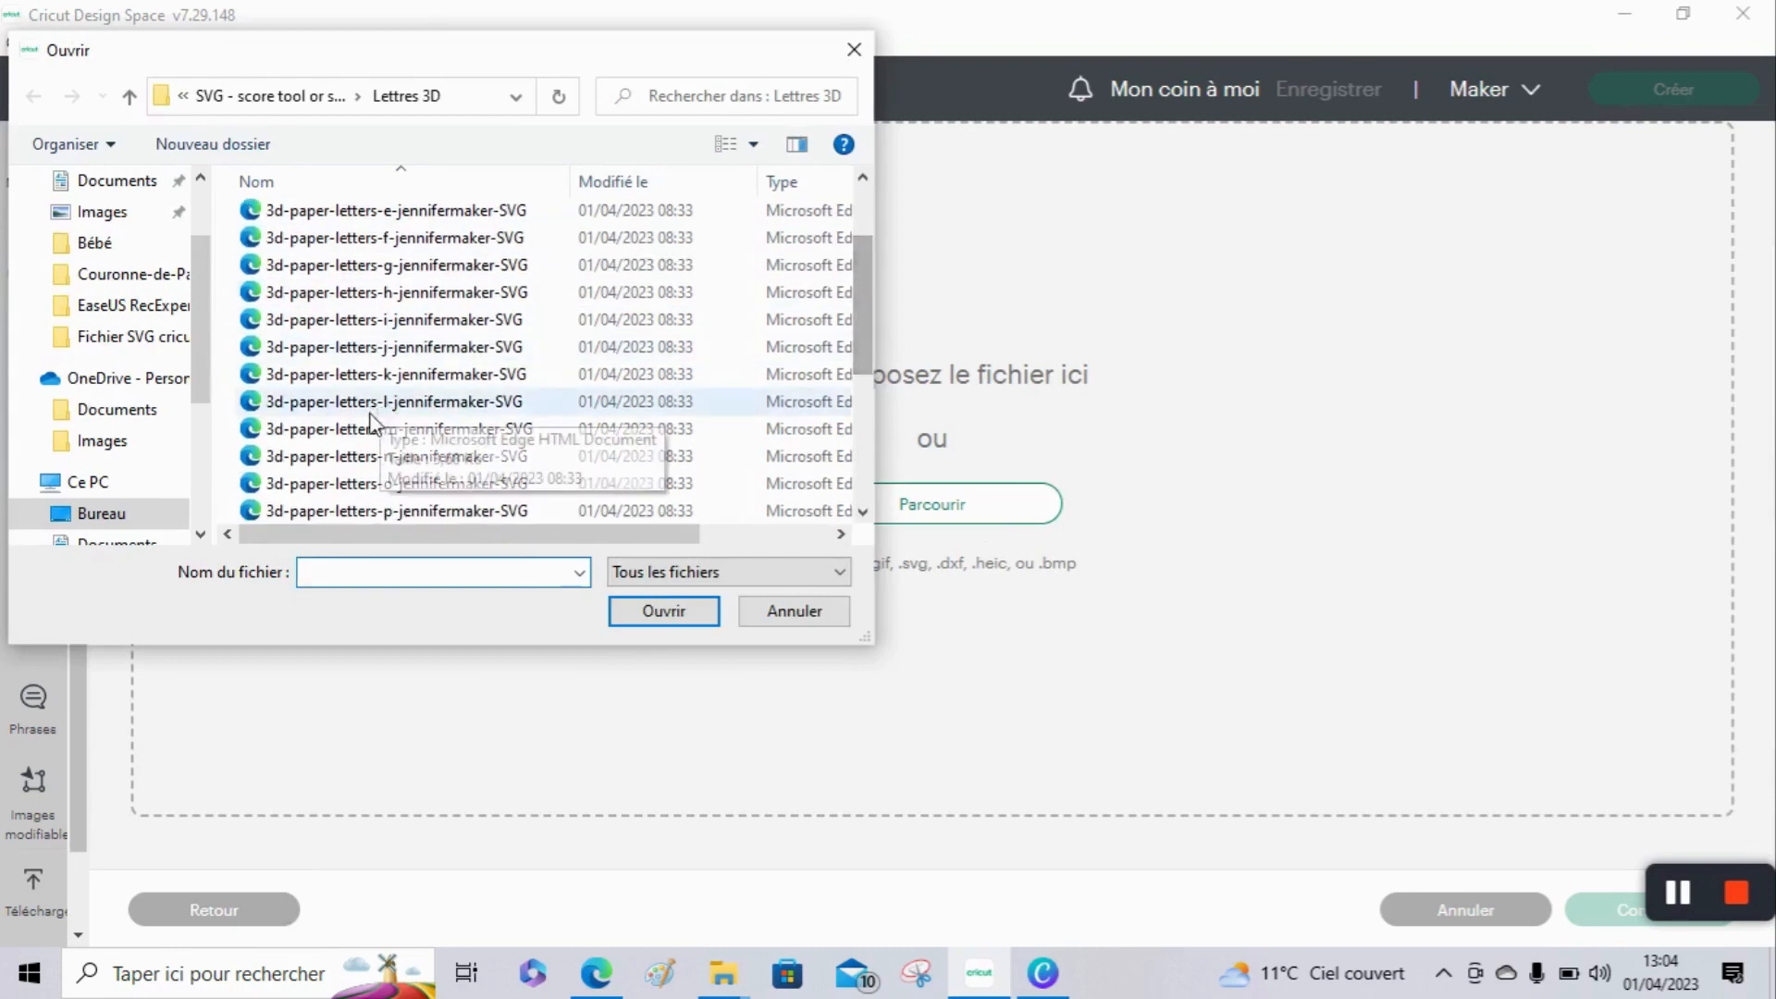
click(462, 428)
click(663, 613)
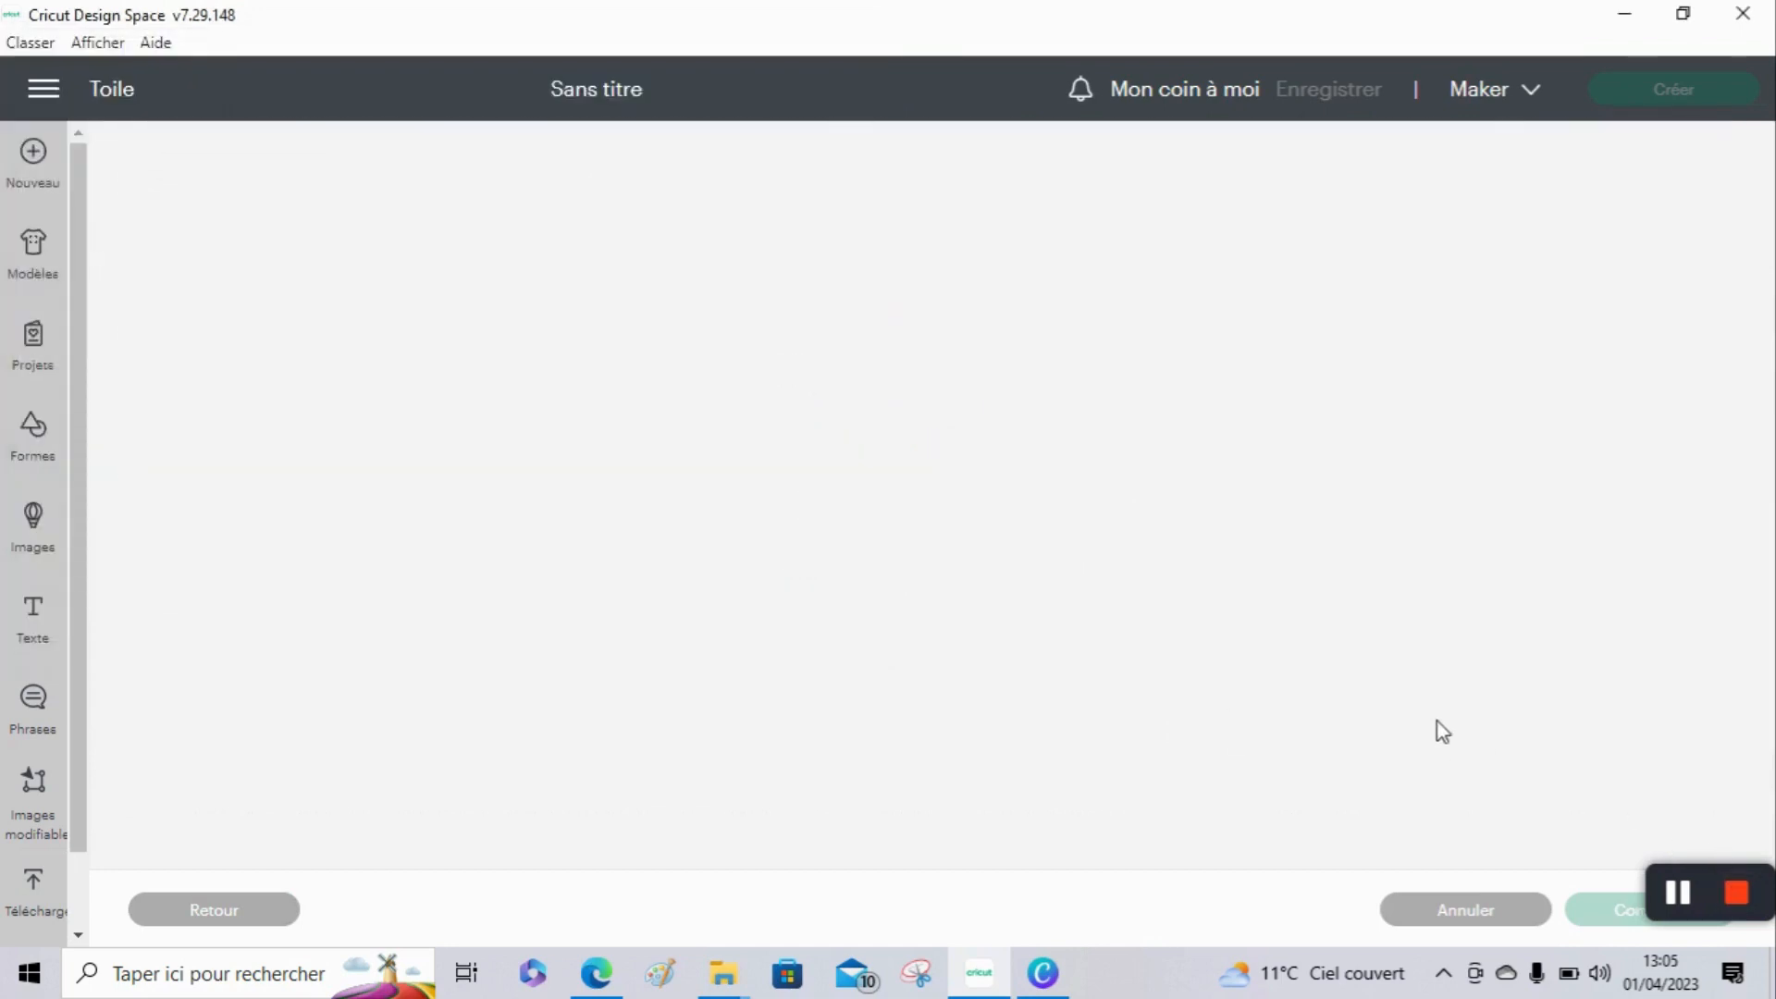
Step: Finish uploading the letter M image and add it to the canvas from the latest uploads
click(1679, 901)
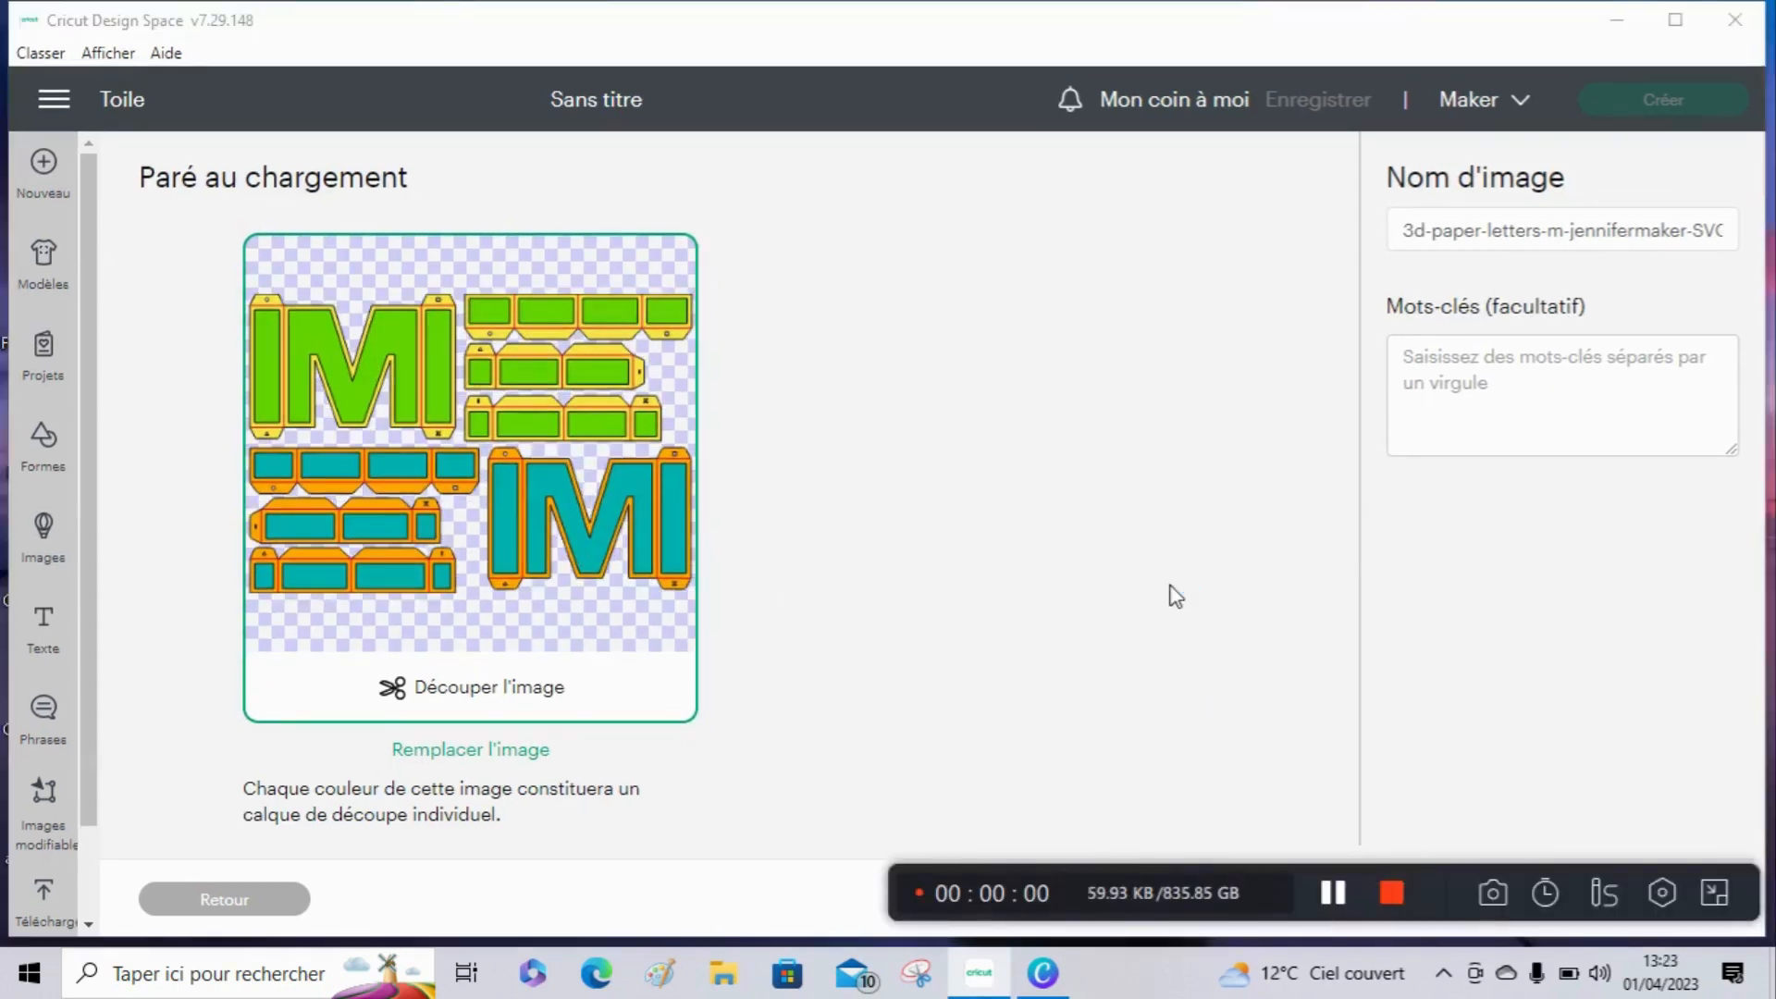
click(1332, 899)
click(1675, 893)
click(1617, 912)
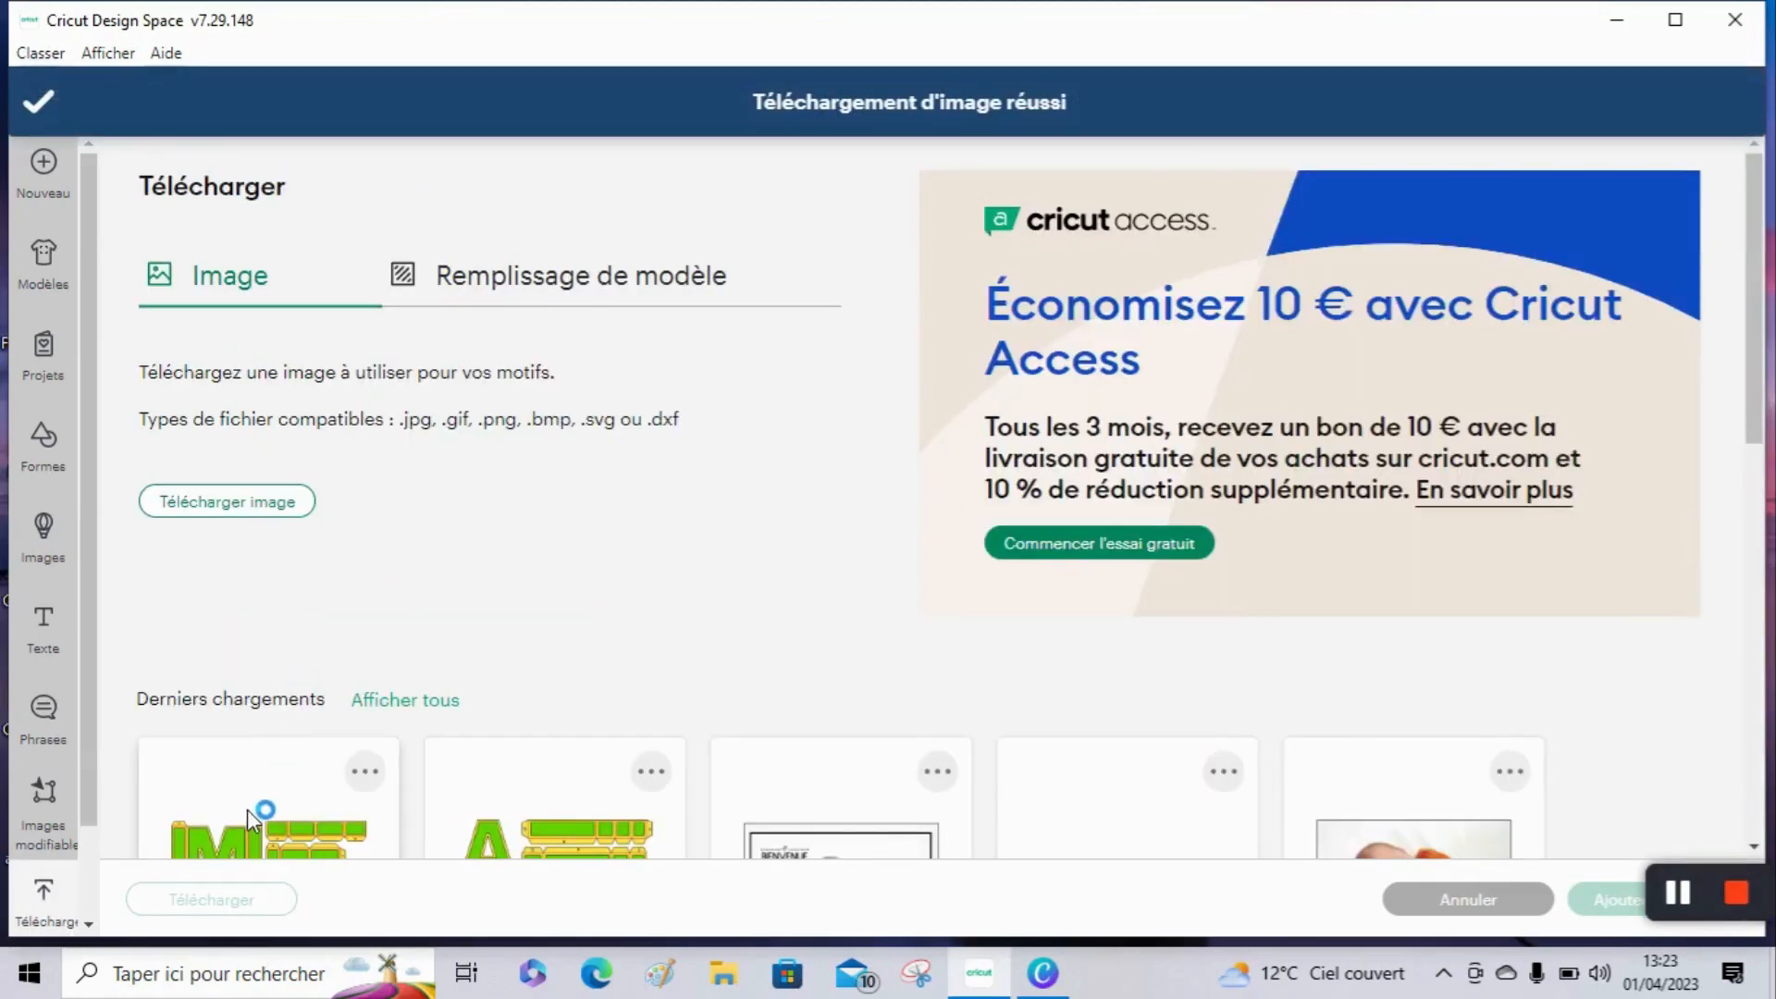
click(254, 805)
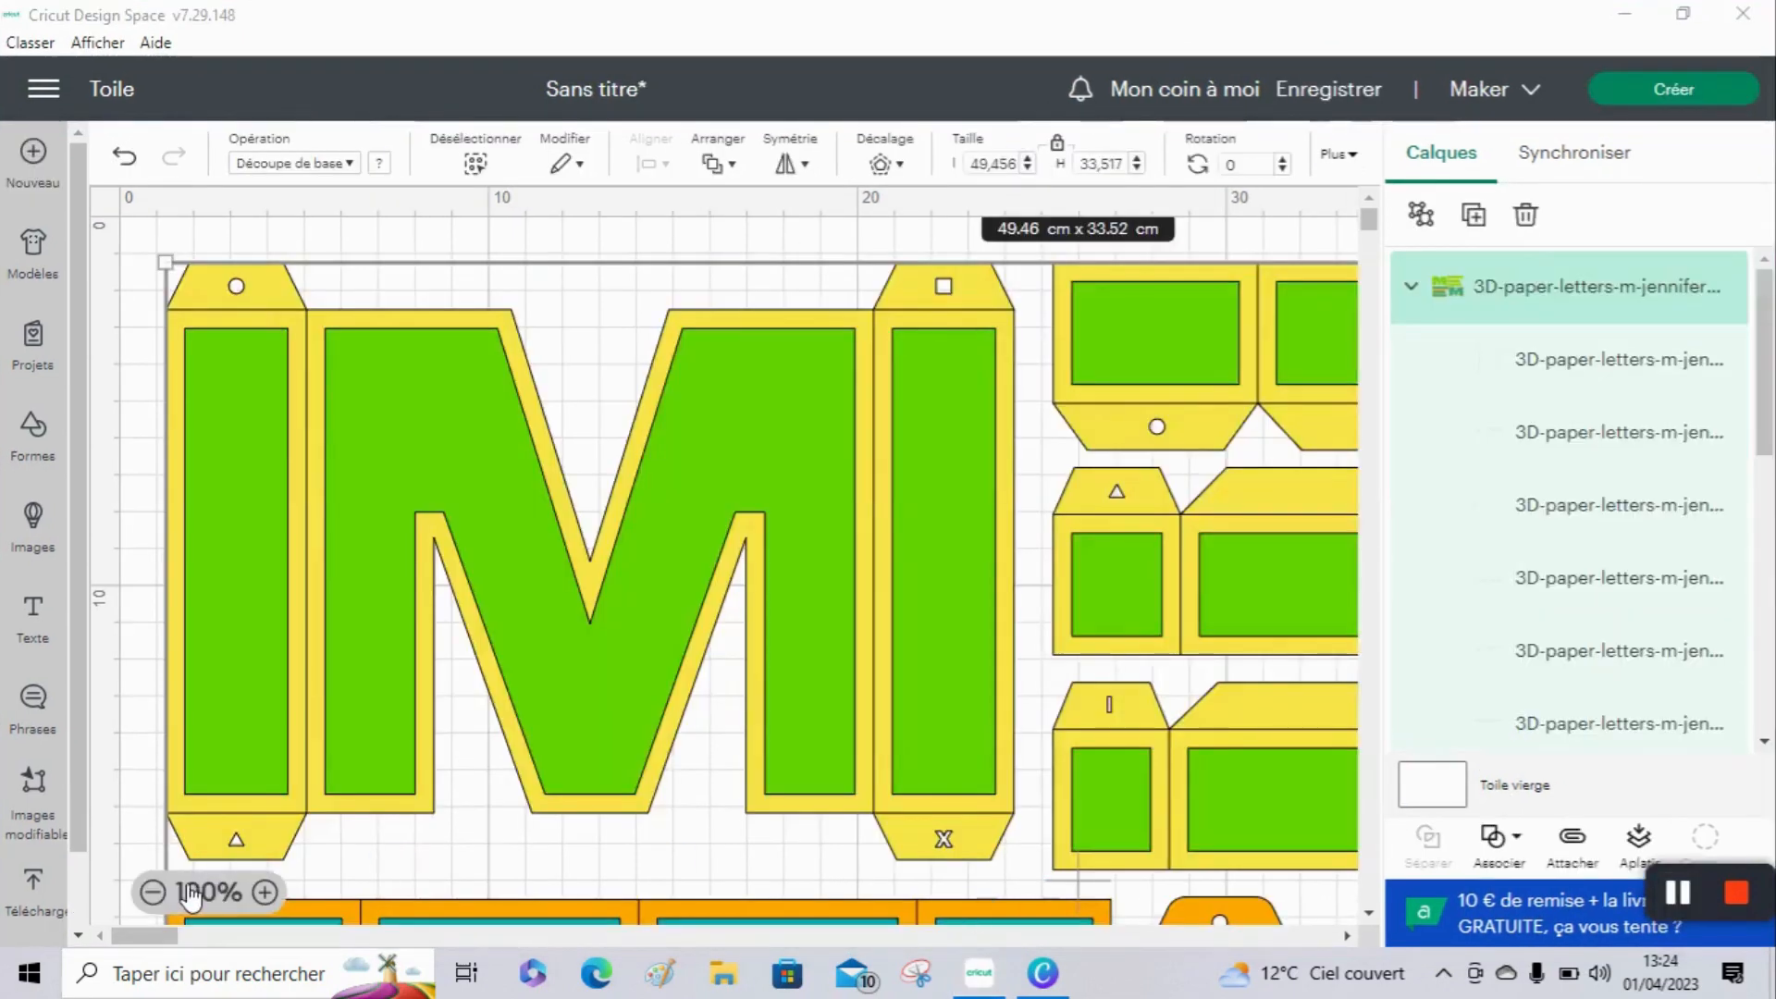
Step: Move the letter M design slightly in from the canvas corner and ungroup it completely into individual layers
click(154, 893)
click(154, 893)
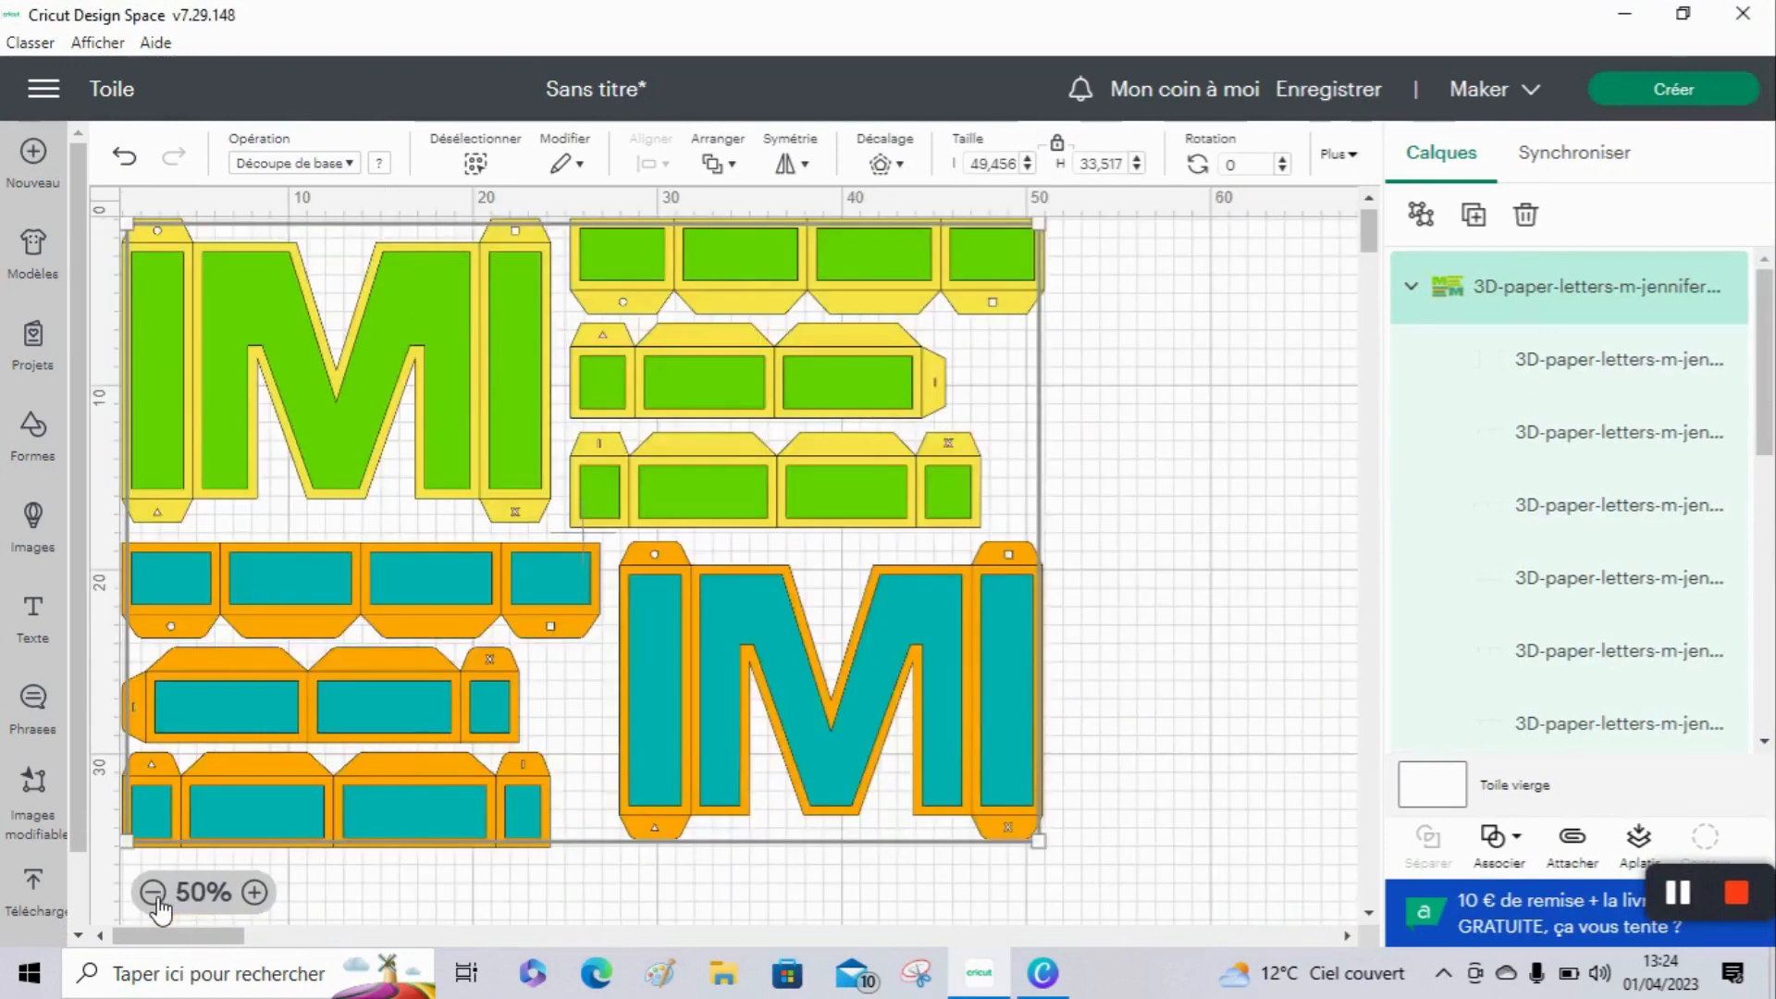
drag(619, 514, 663, 539)
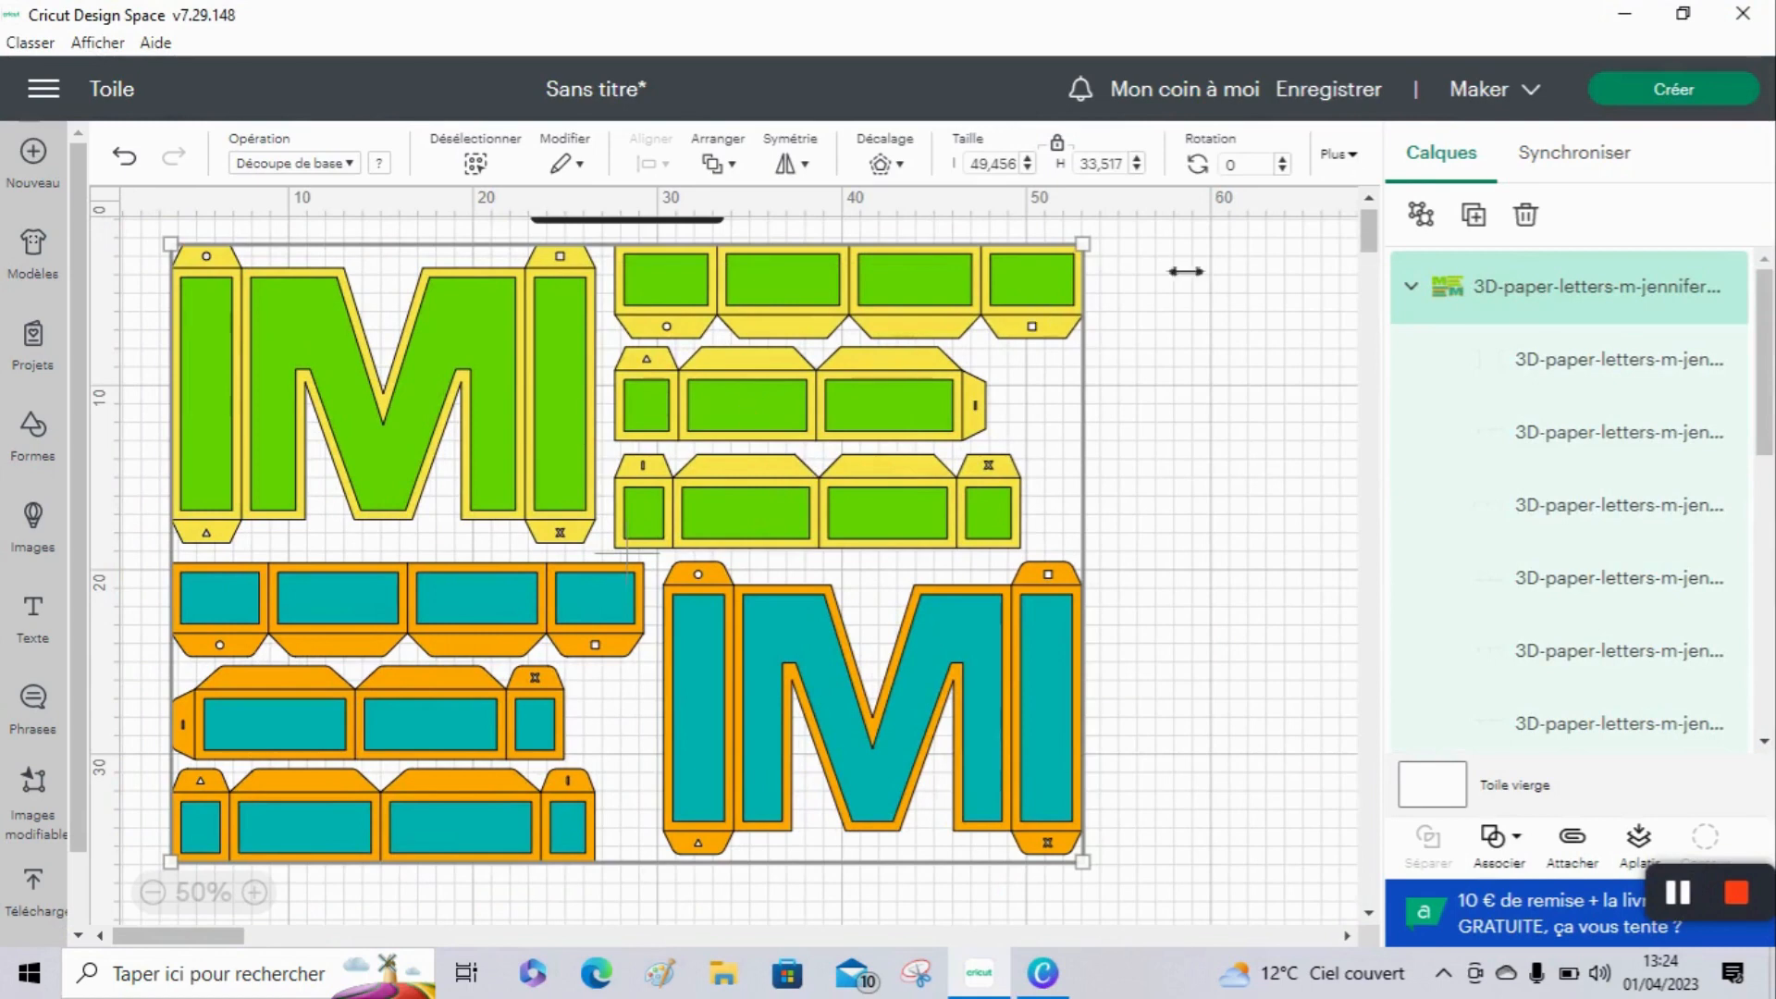
click(1428, 222)
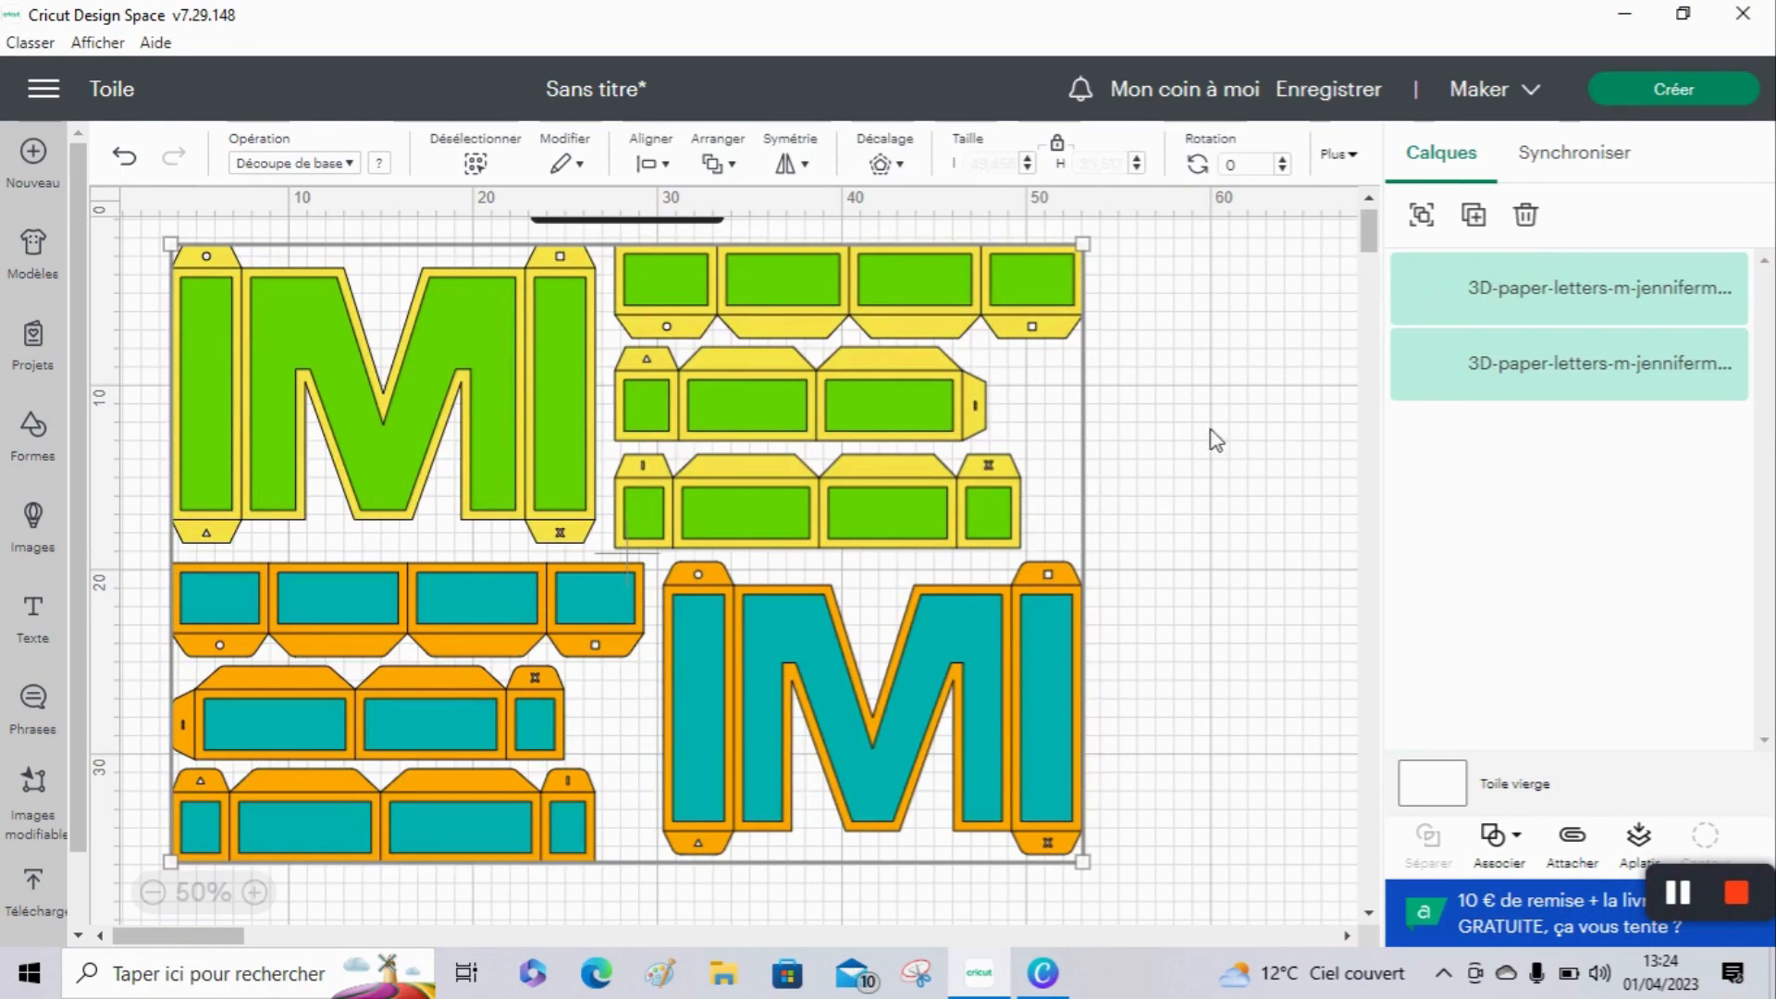
click(1205, 355)
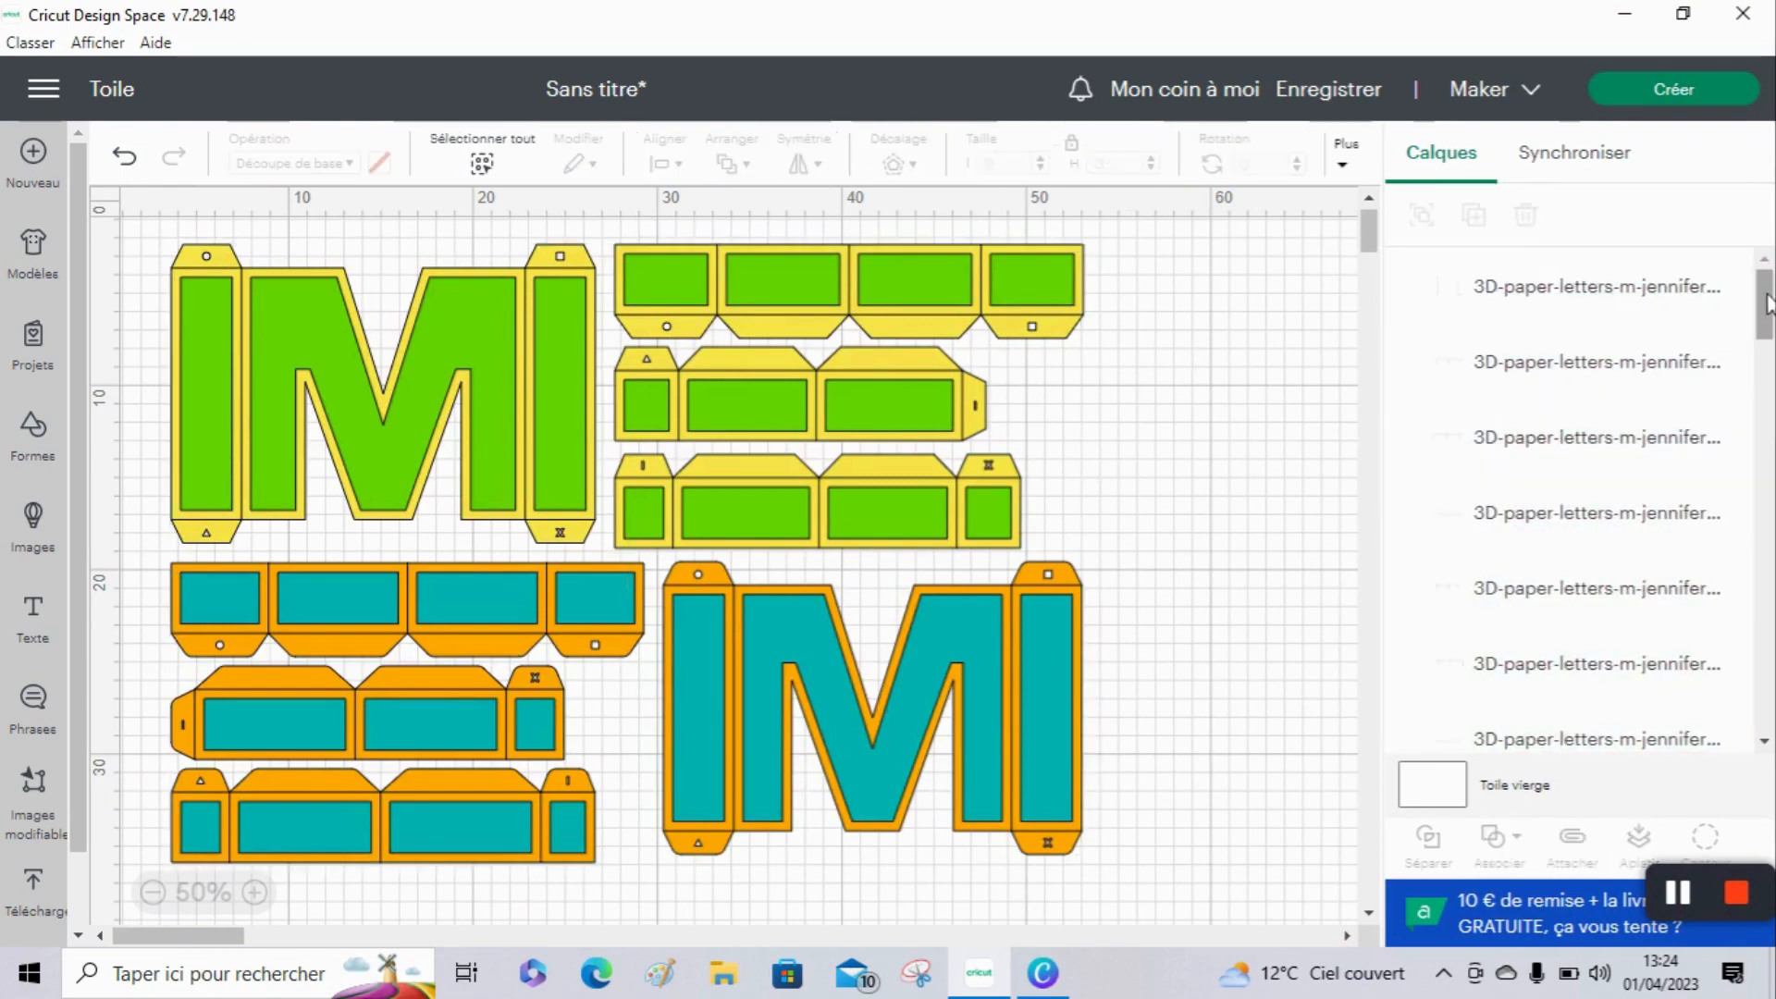
Step: Set the operation of the first layer, the fold lines of the blue and orange M, to Rainer
drag(1763, 303, 1761, 245)
click(1550, 301)
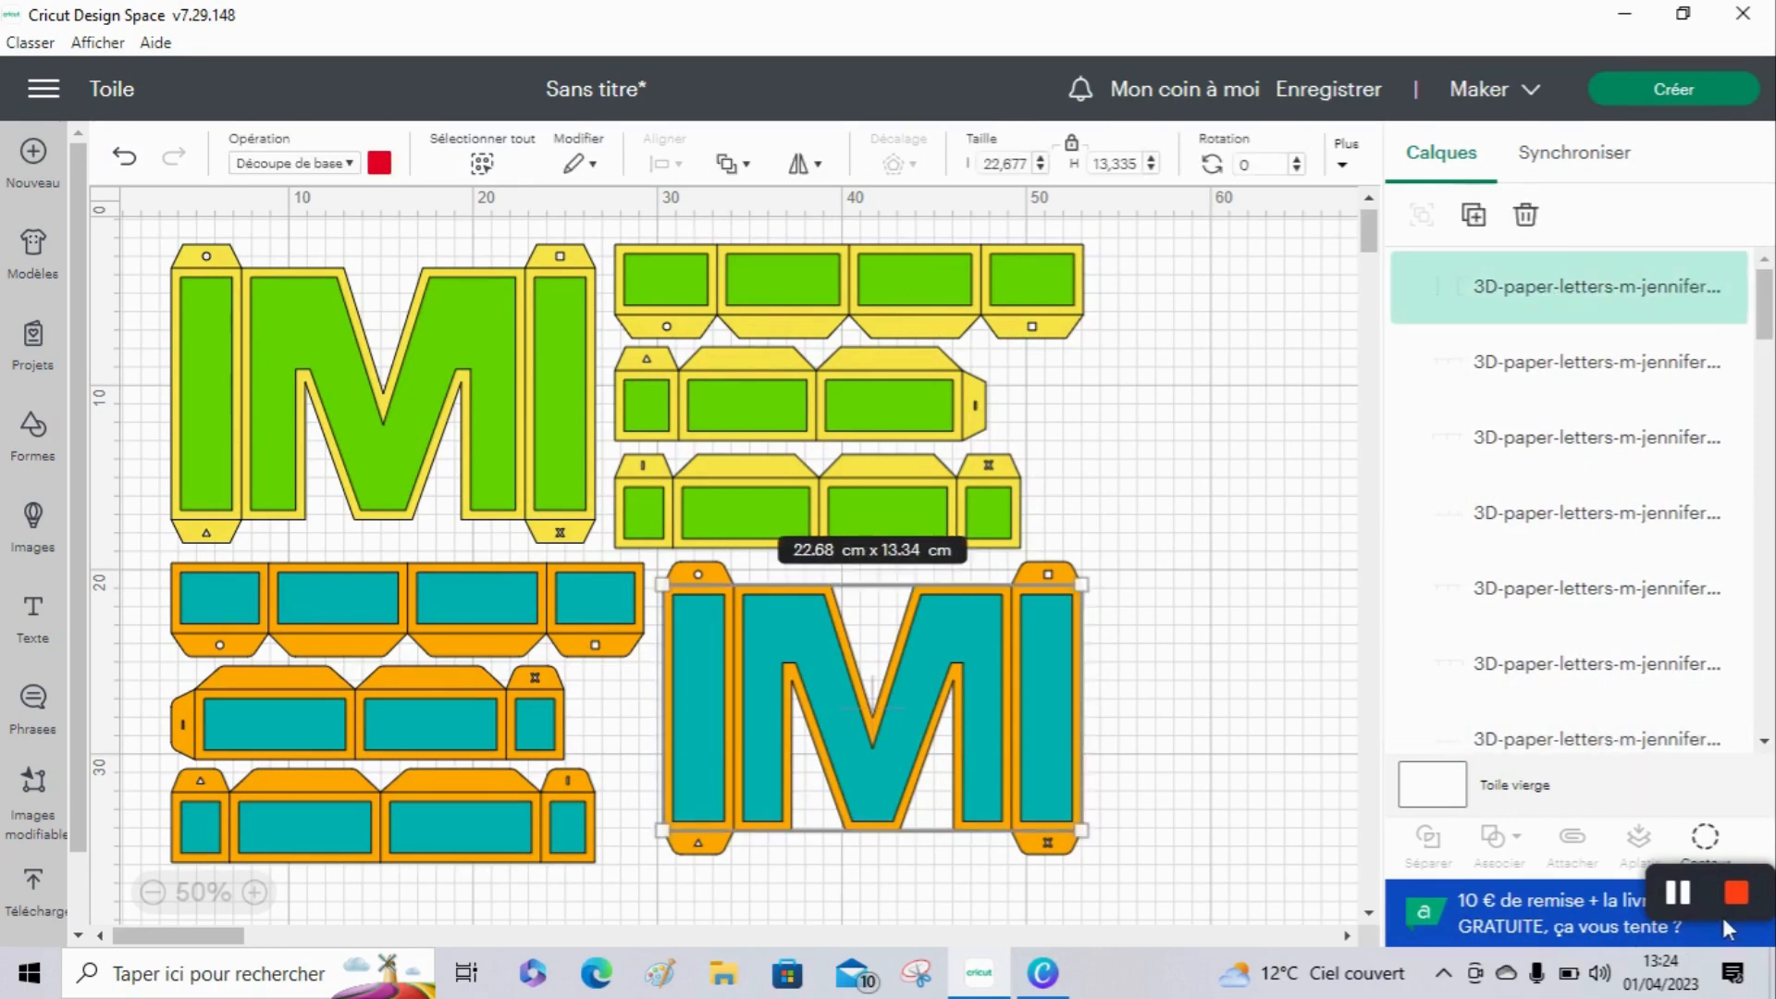
click(1691, 890)
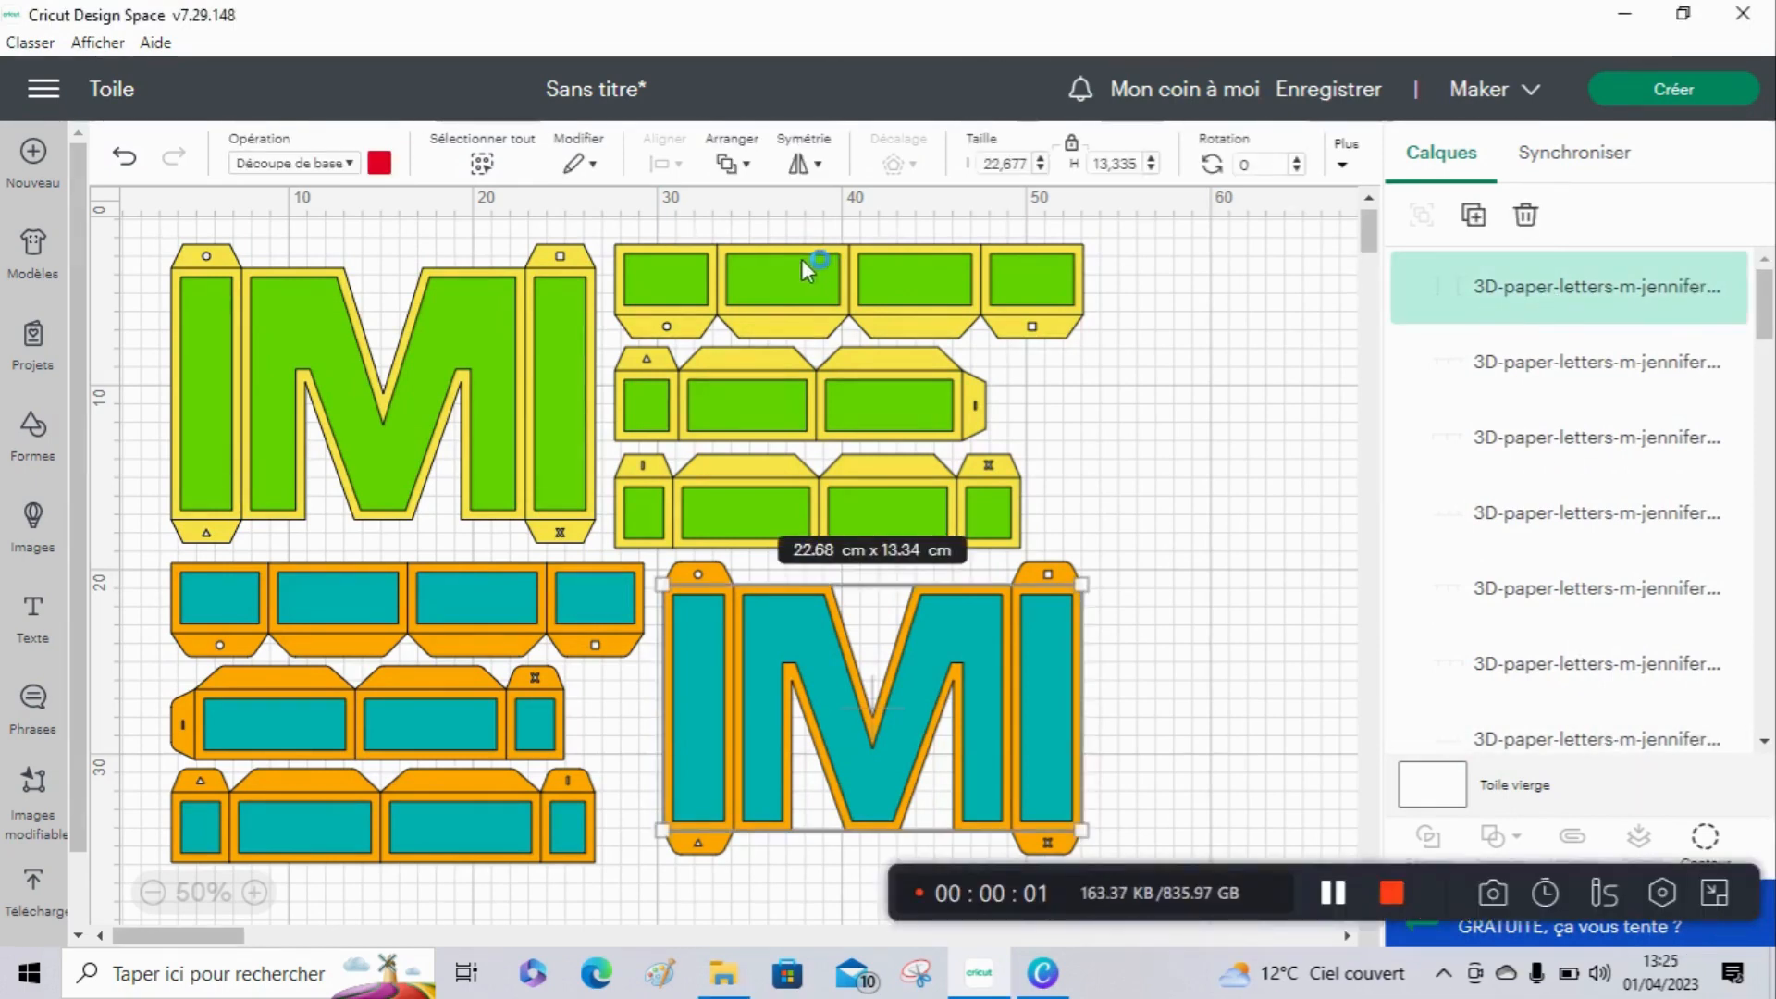
click(349, 172)
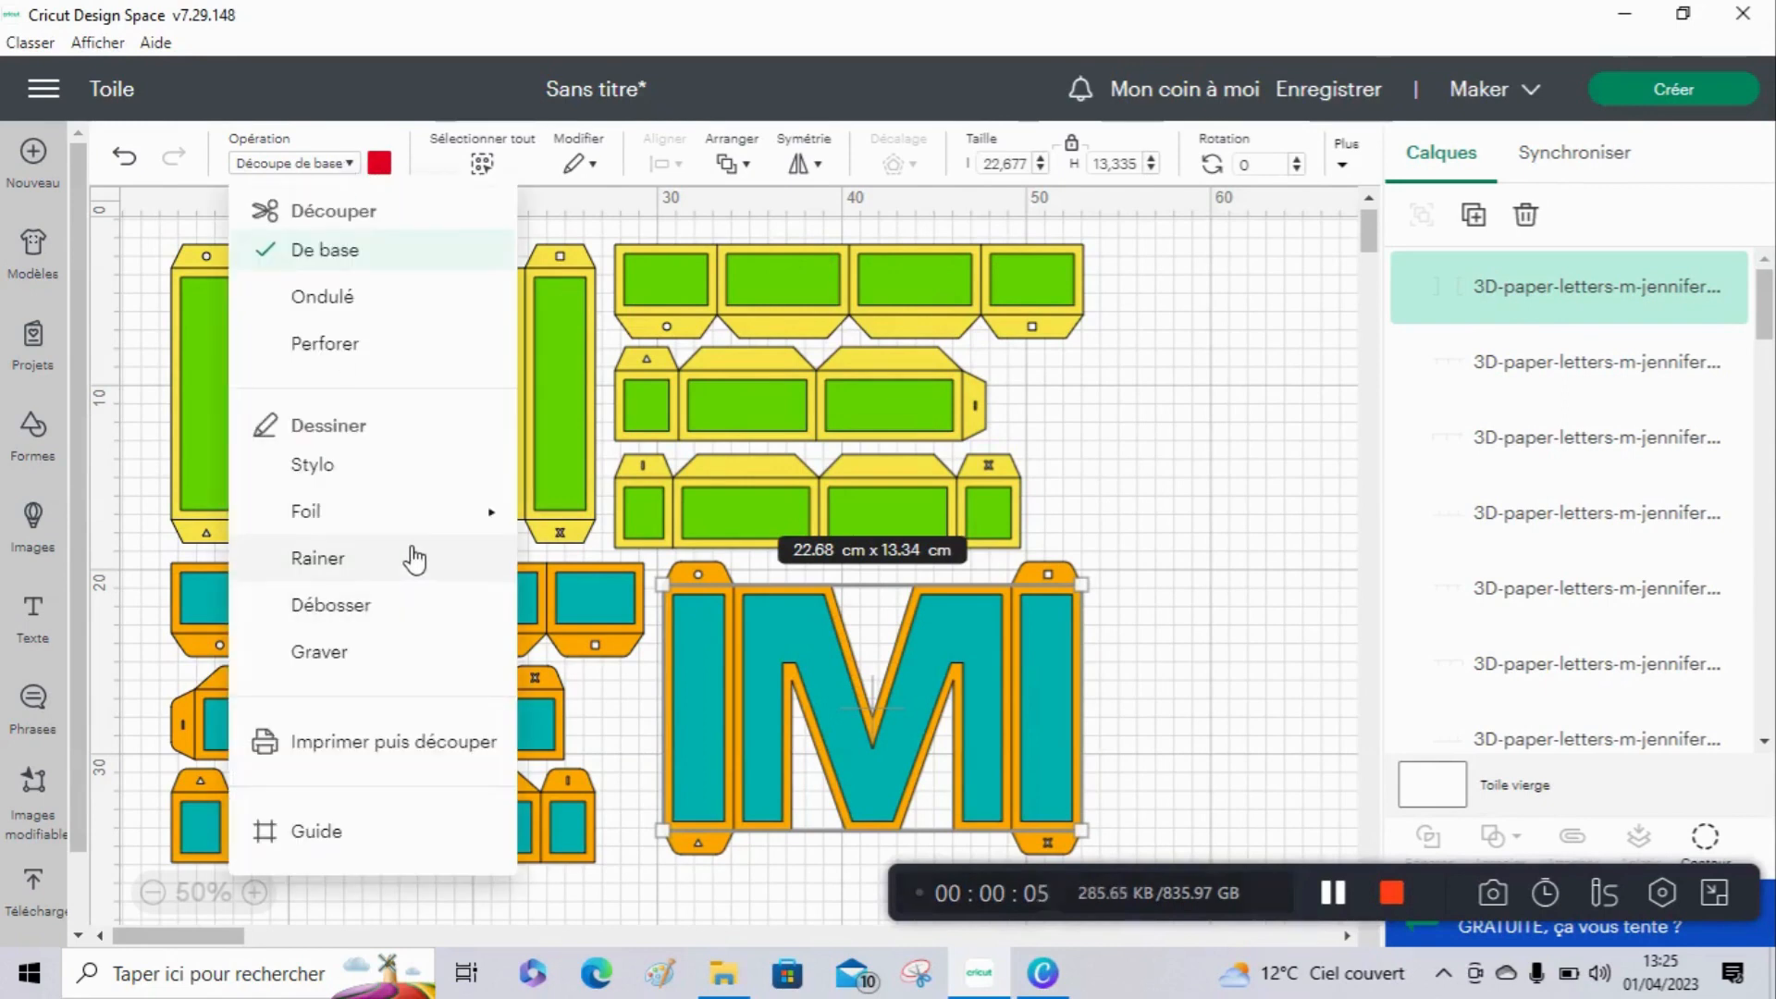
Step: Set the operation of the second layer, the fold lines of the lowest orange strip, to Rainer
click(1607, 367)
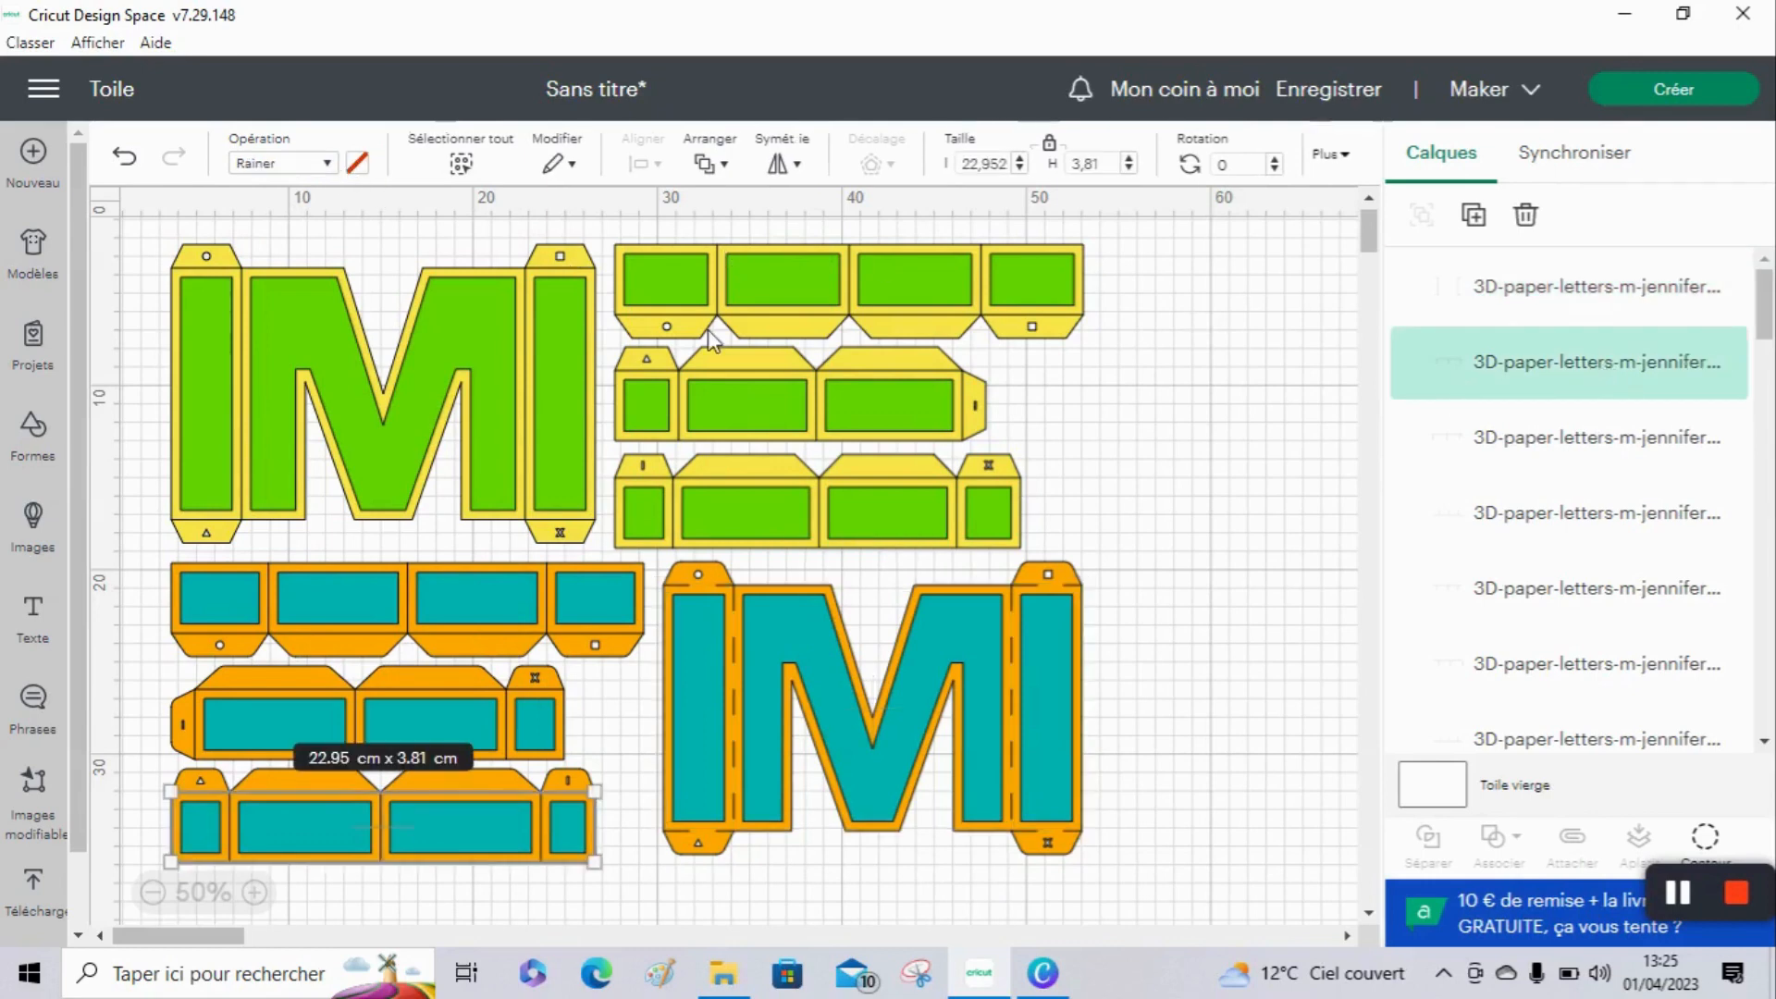
click(1503, 296)
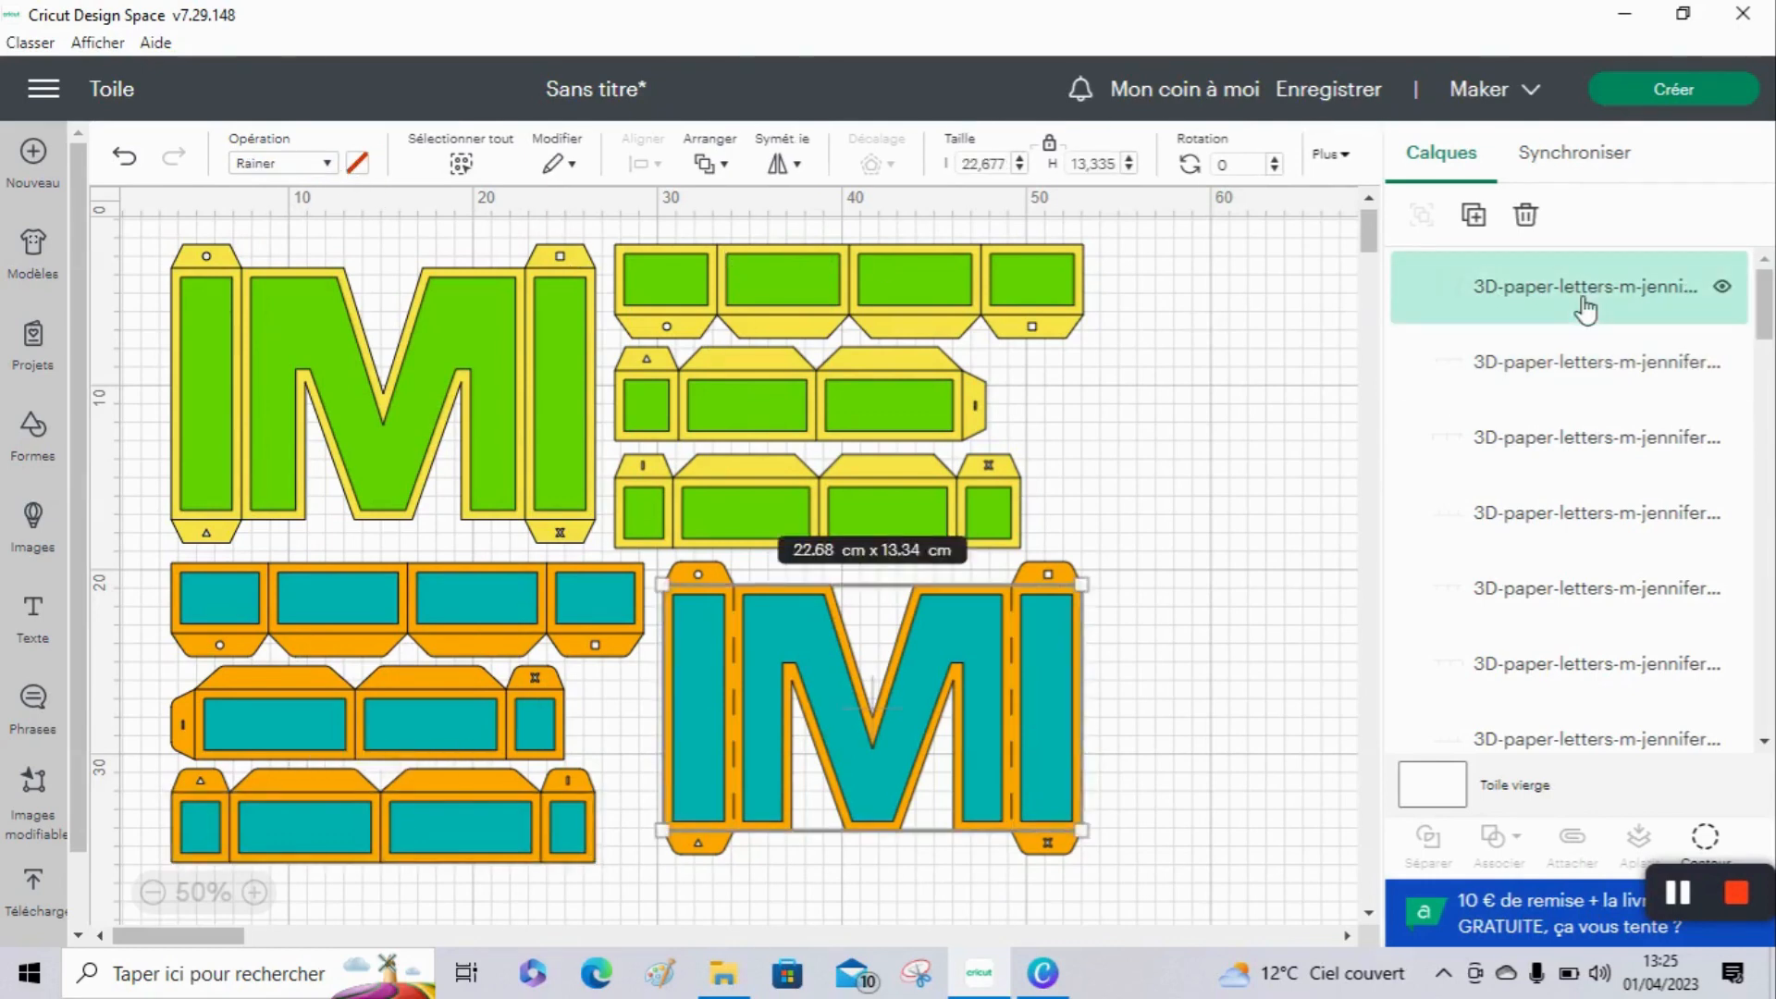
click(1578, 374)
Step: Set the operation of the fold-line layers on the middle and lowest orange strips to Rainer
click(1573, 433)
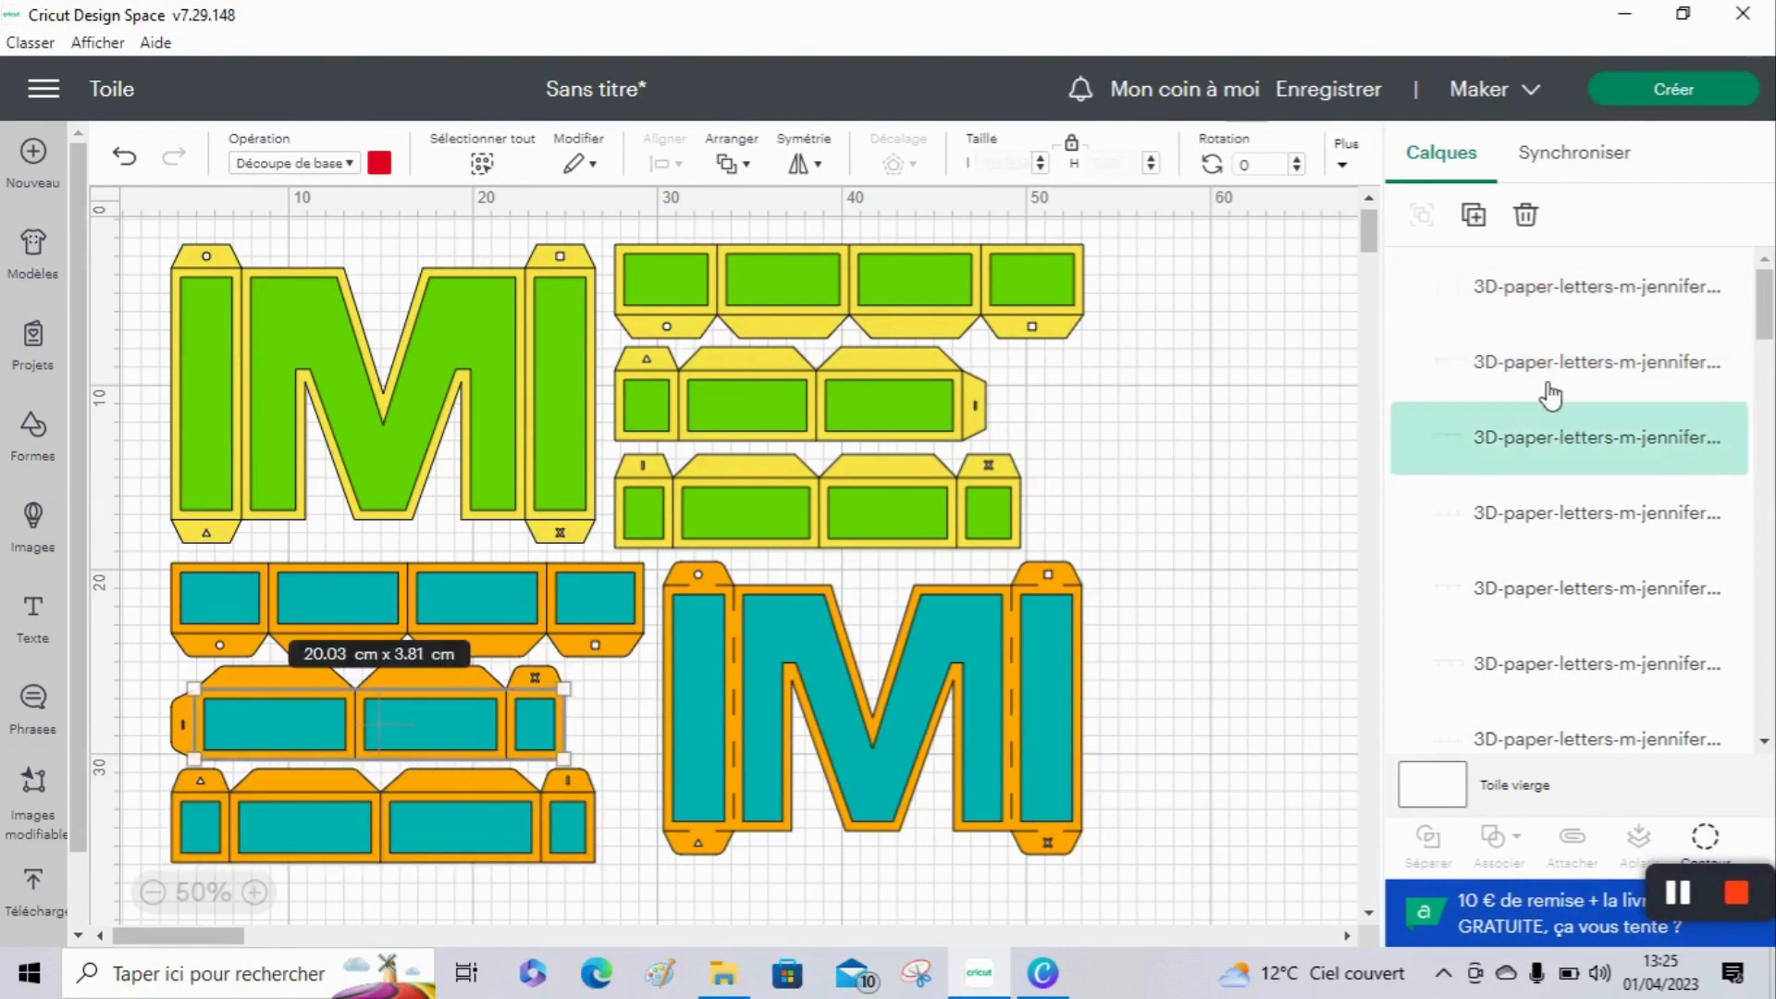
click(289, 164)
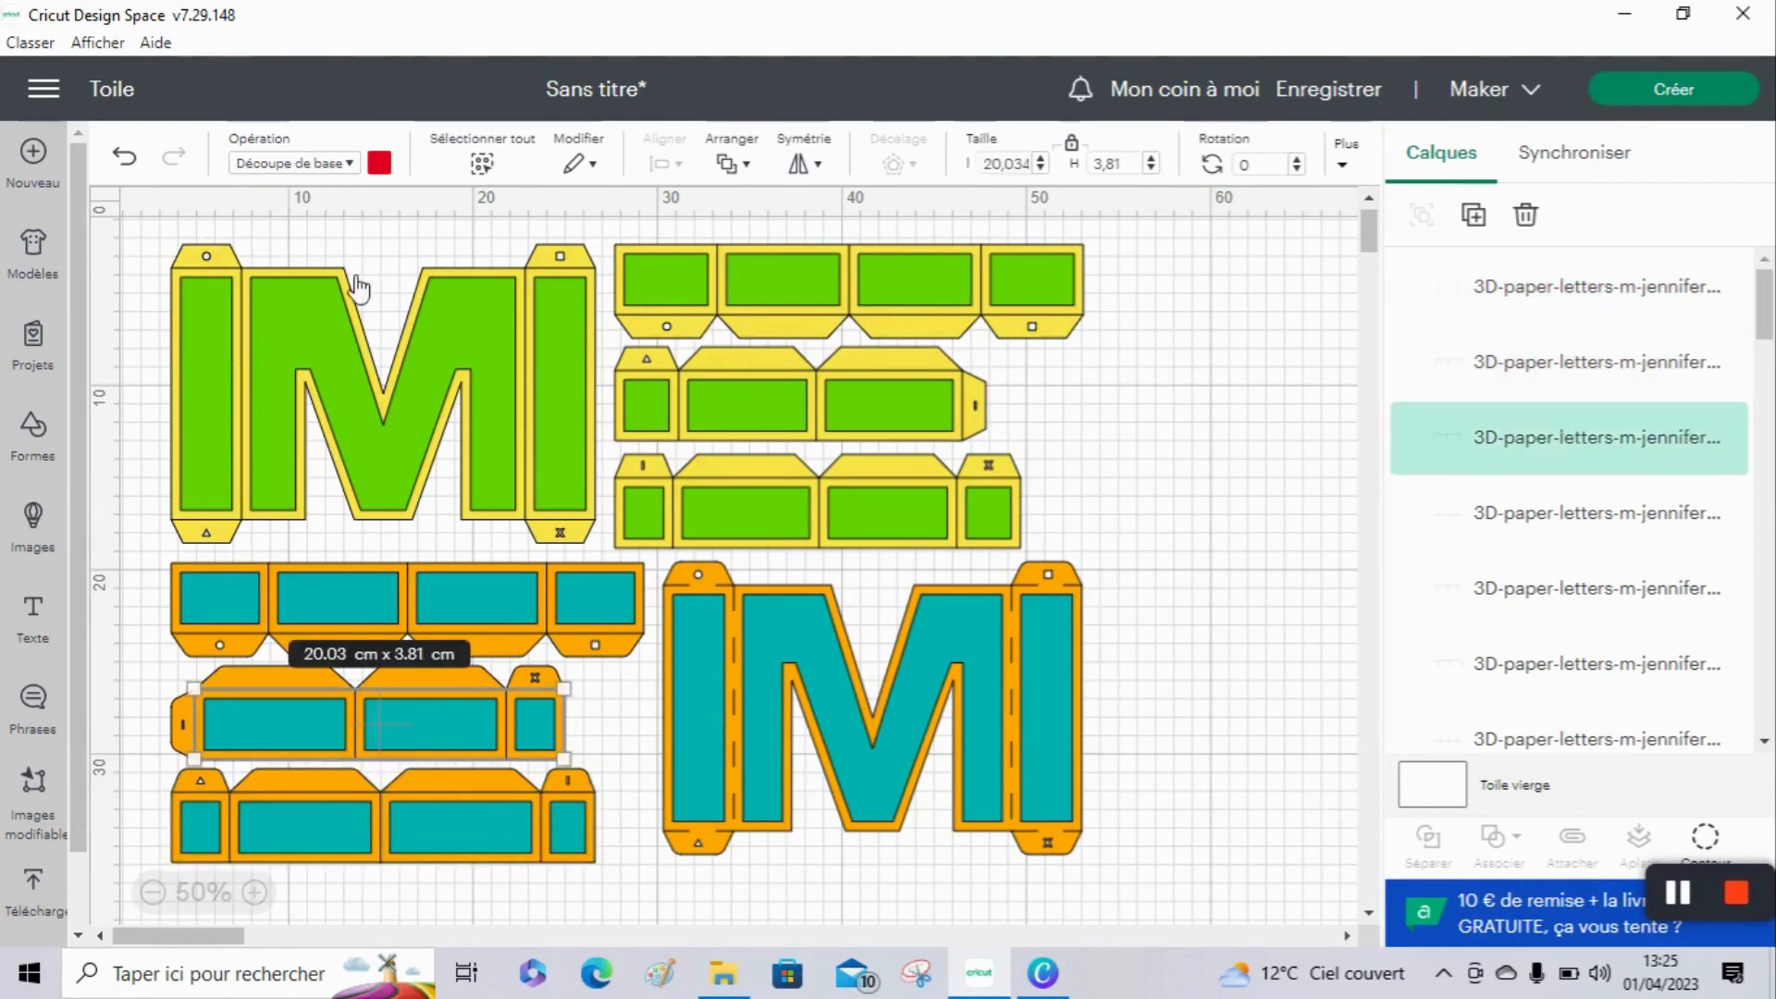
click(353, 562)
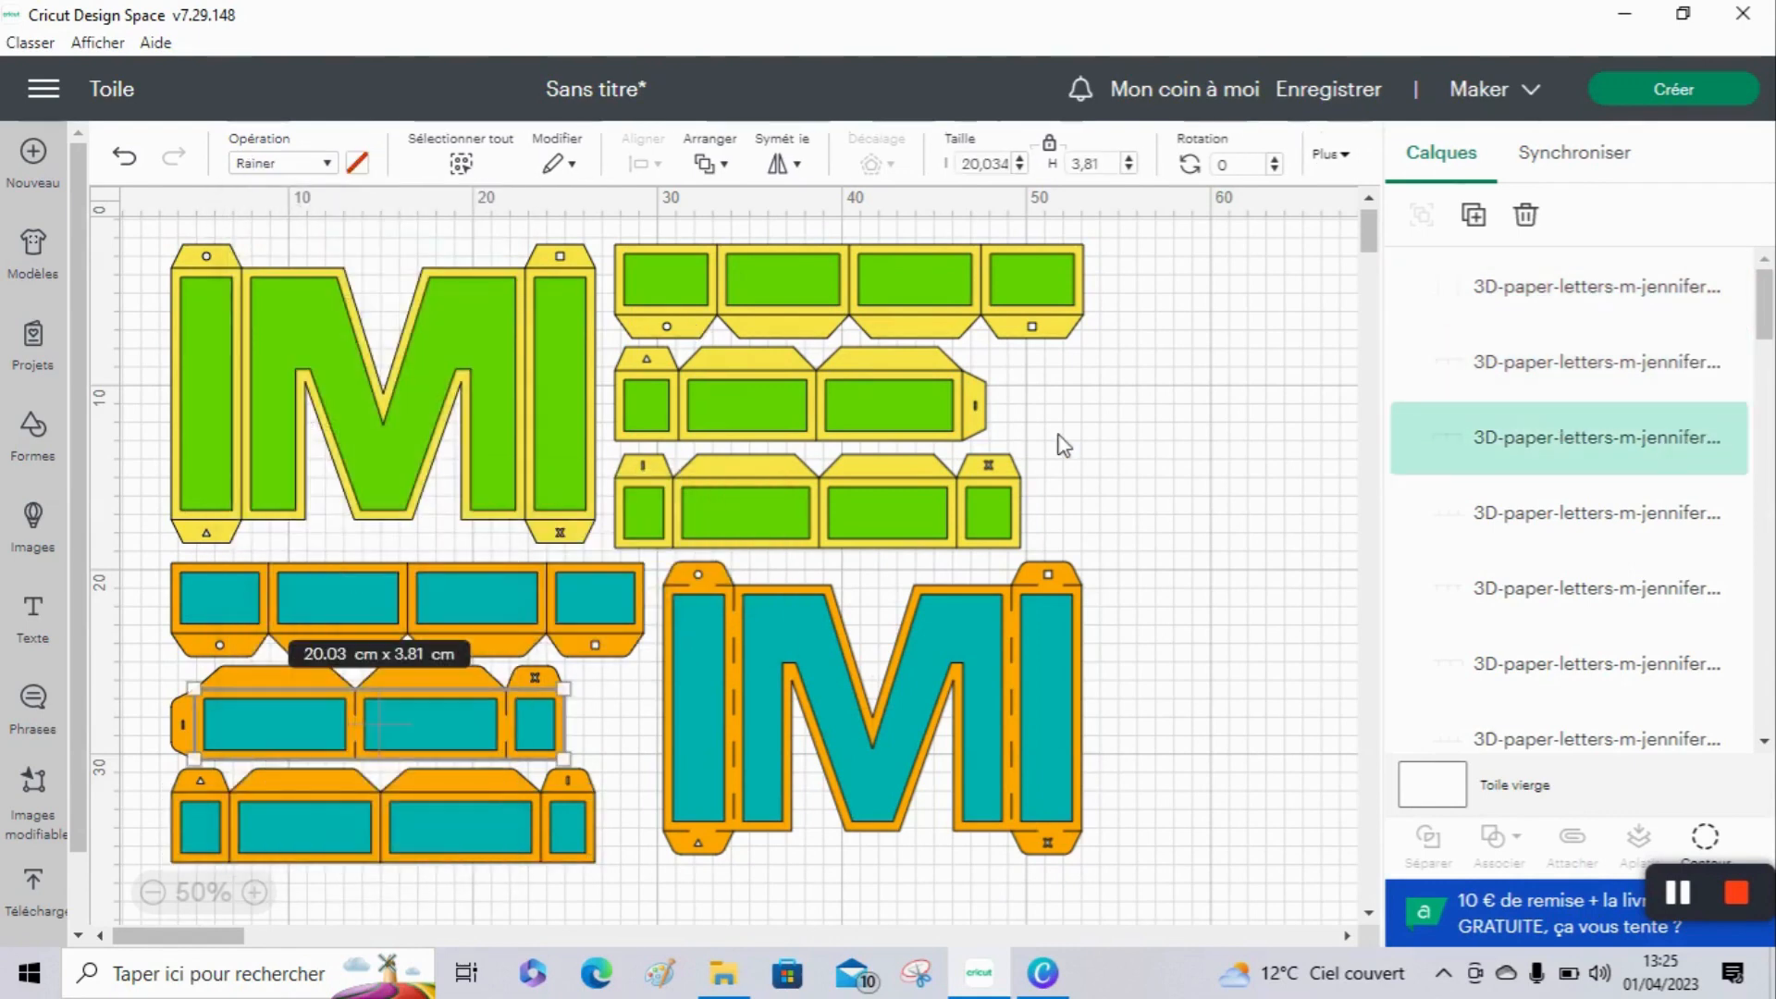
click(1537, 388)
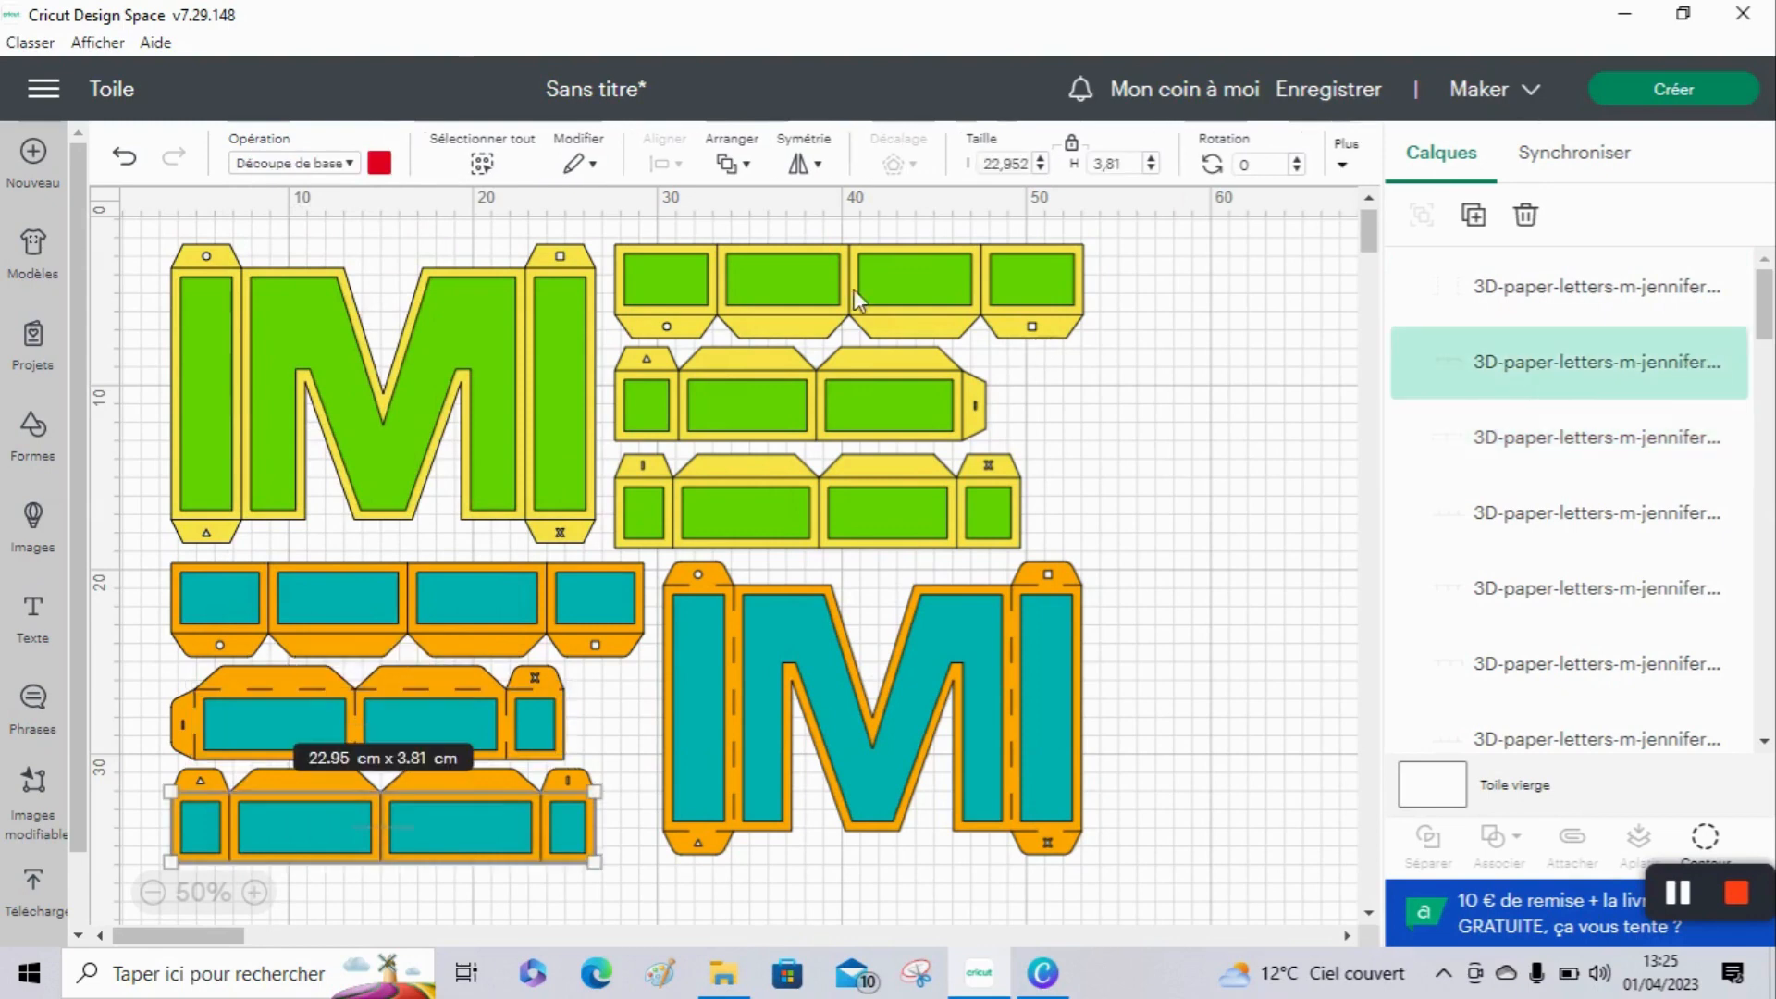
click(349, 169)
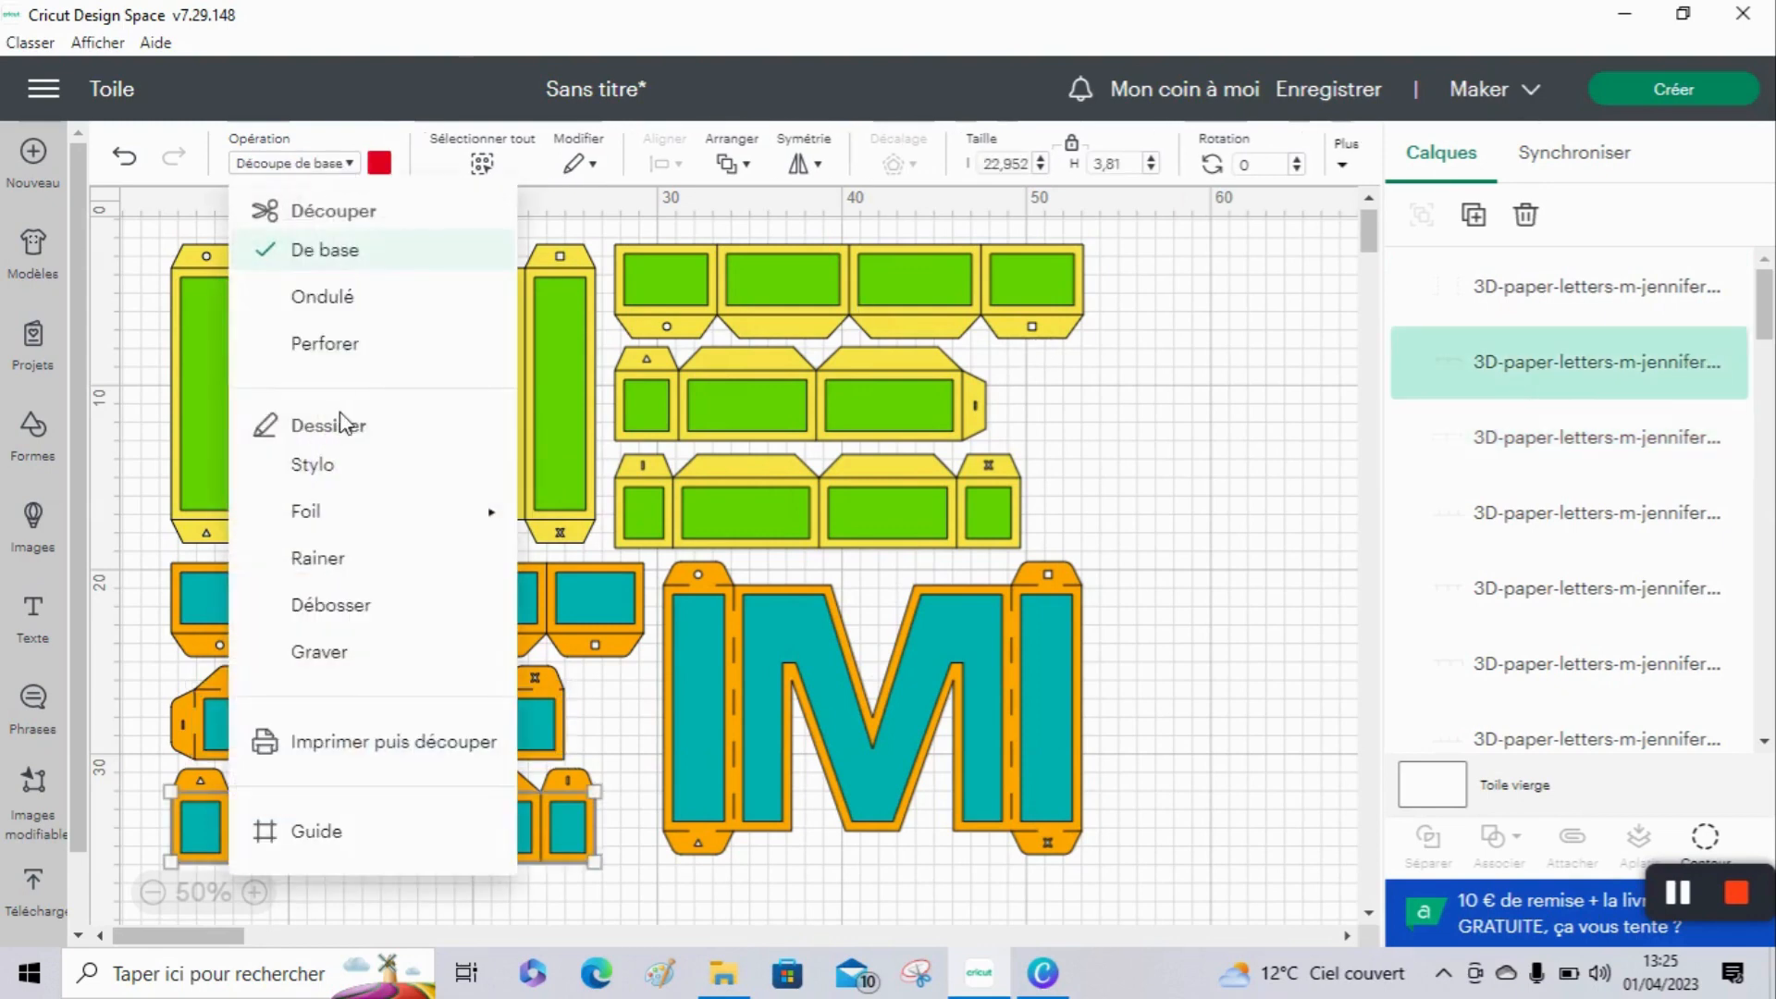
click(337, 575)
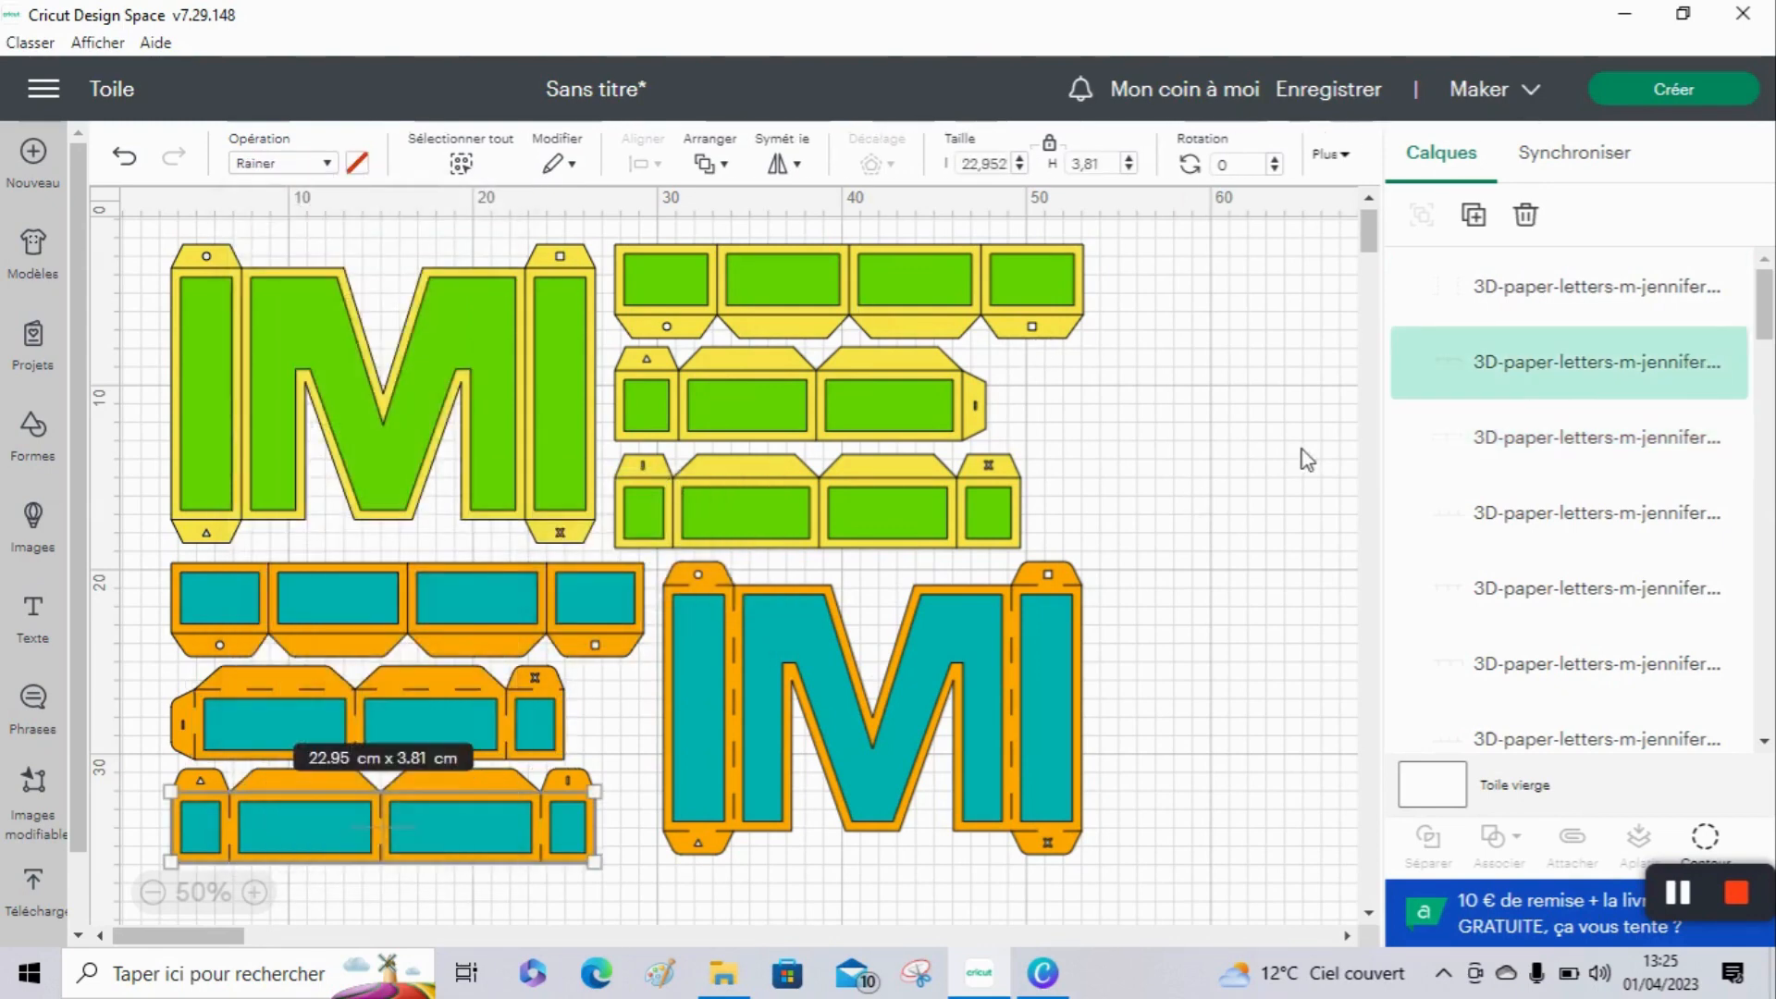
Step: Set the operation of the fold-line layers on the uppermost orange strip and the lowest green and yellow strip to Rainer
click(1536, 509)
click(348, 168)
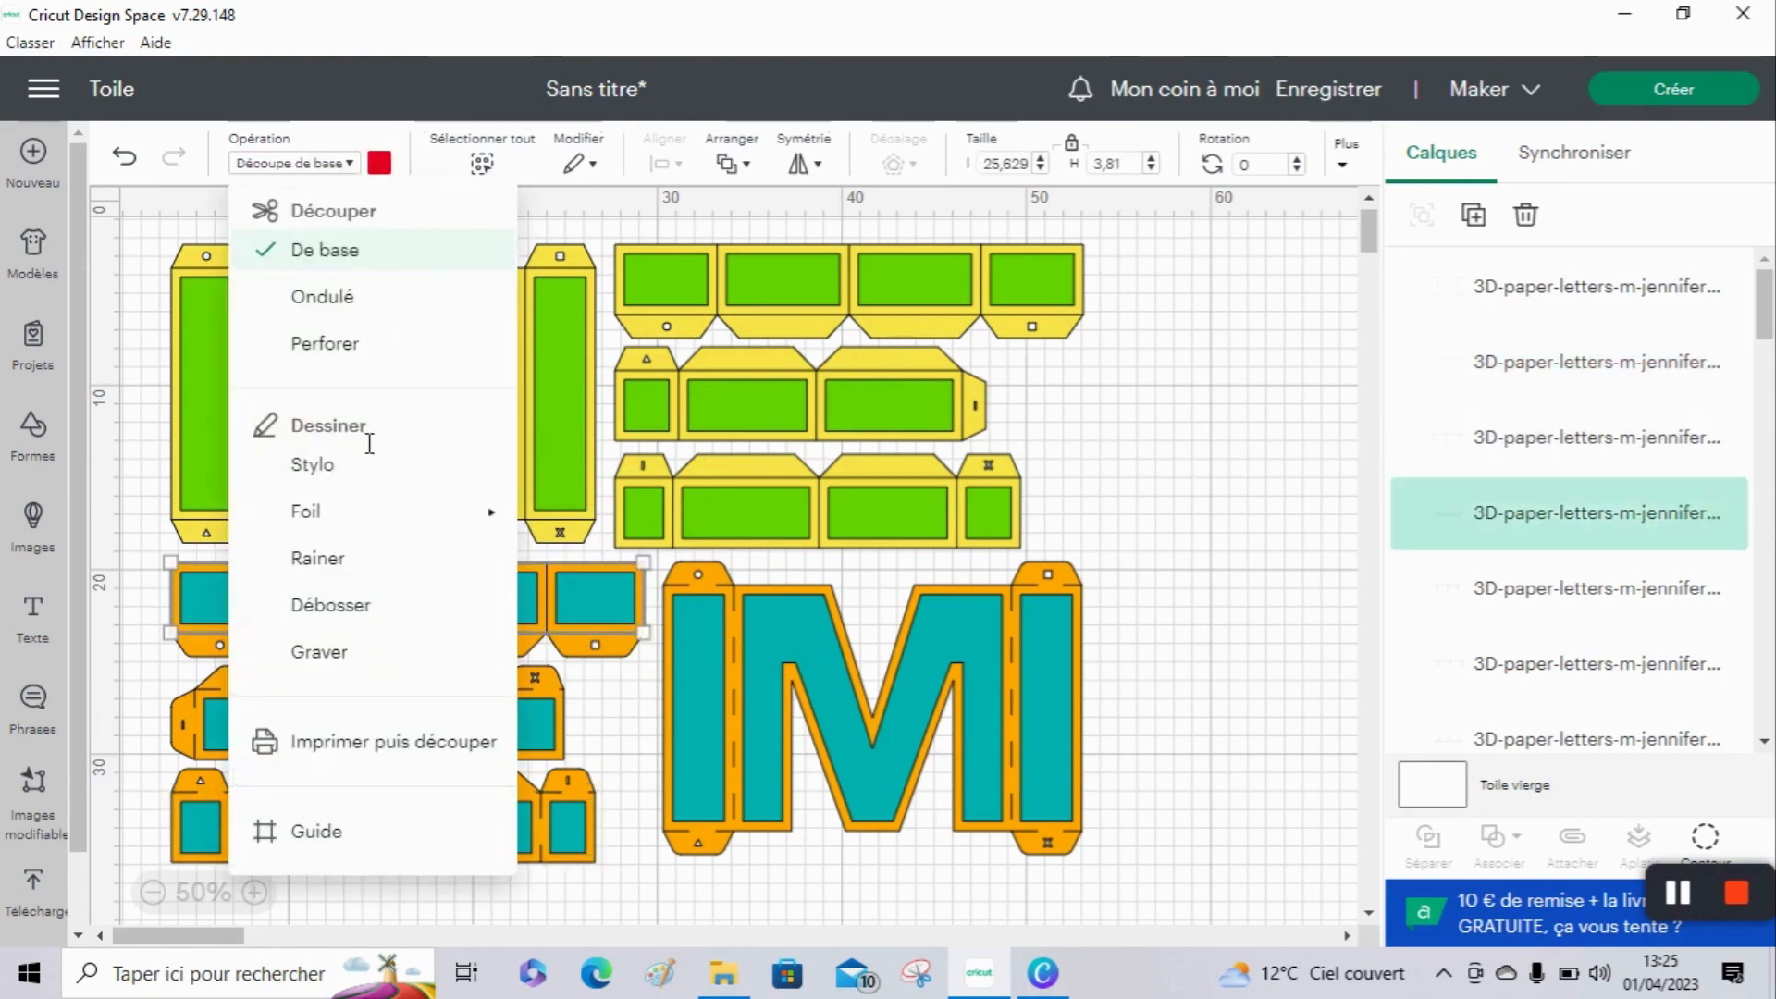
click(340, 574)
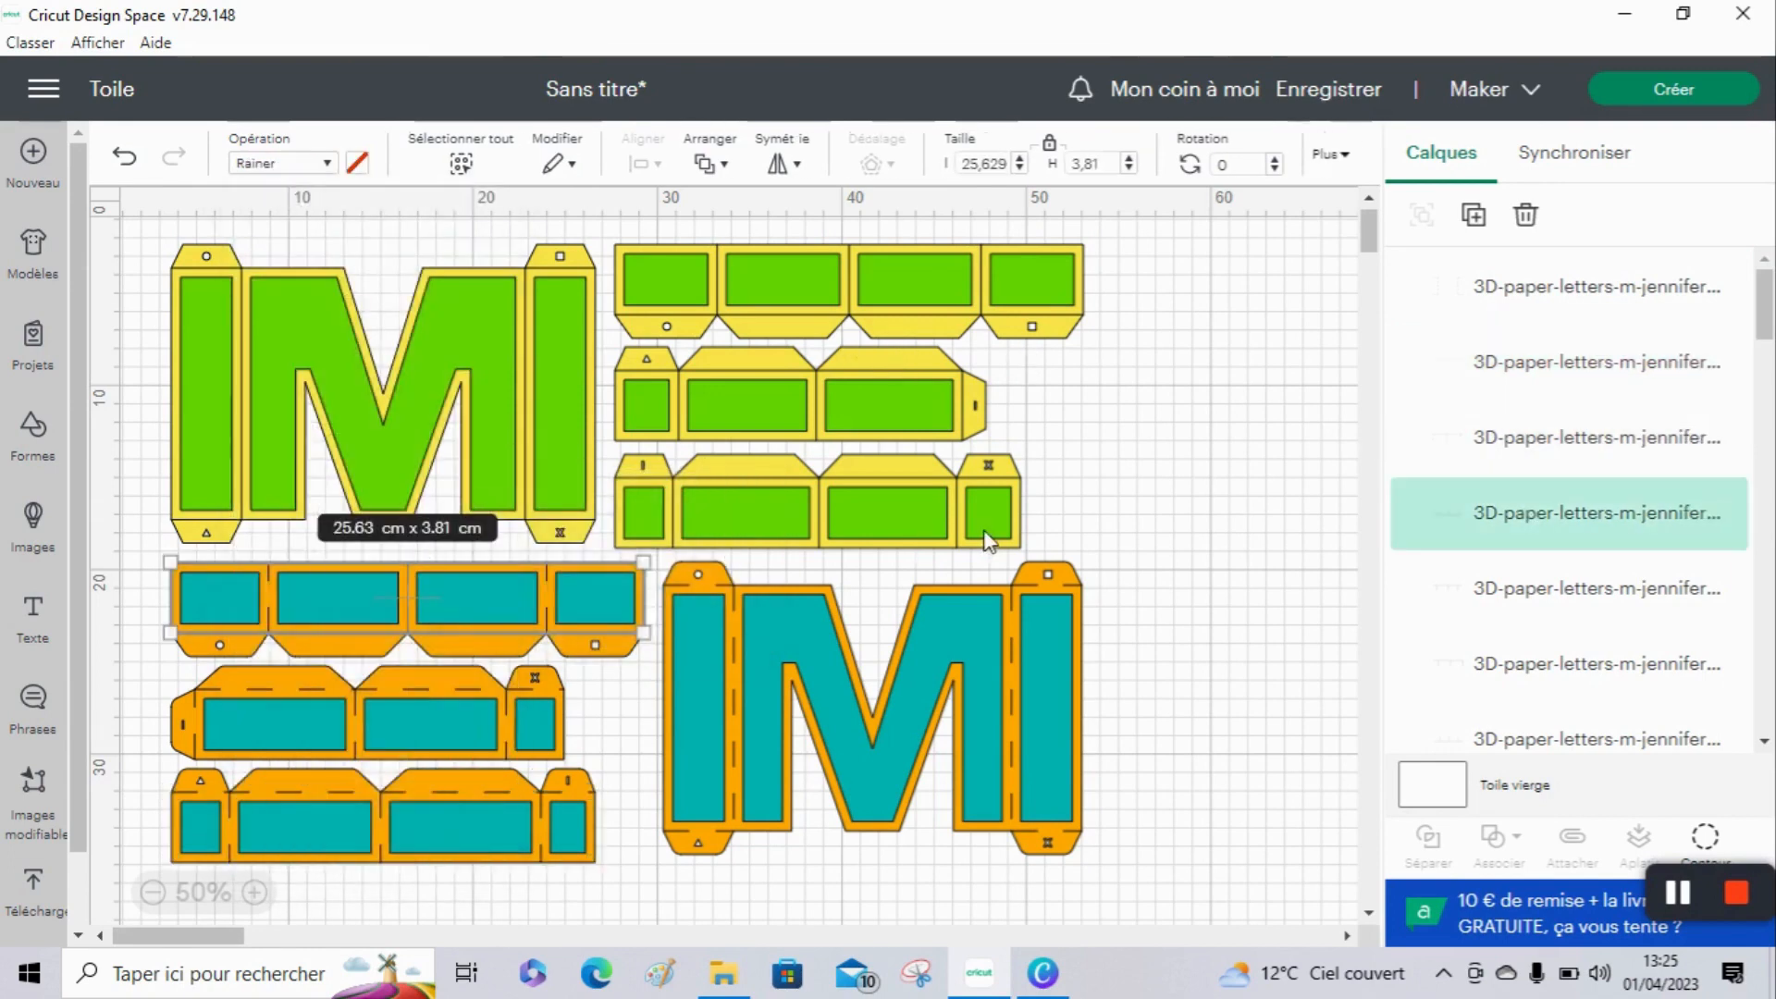
click(1510, 588)
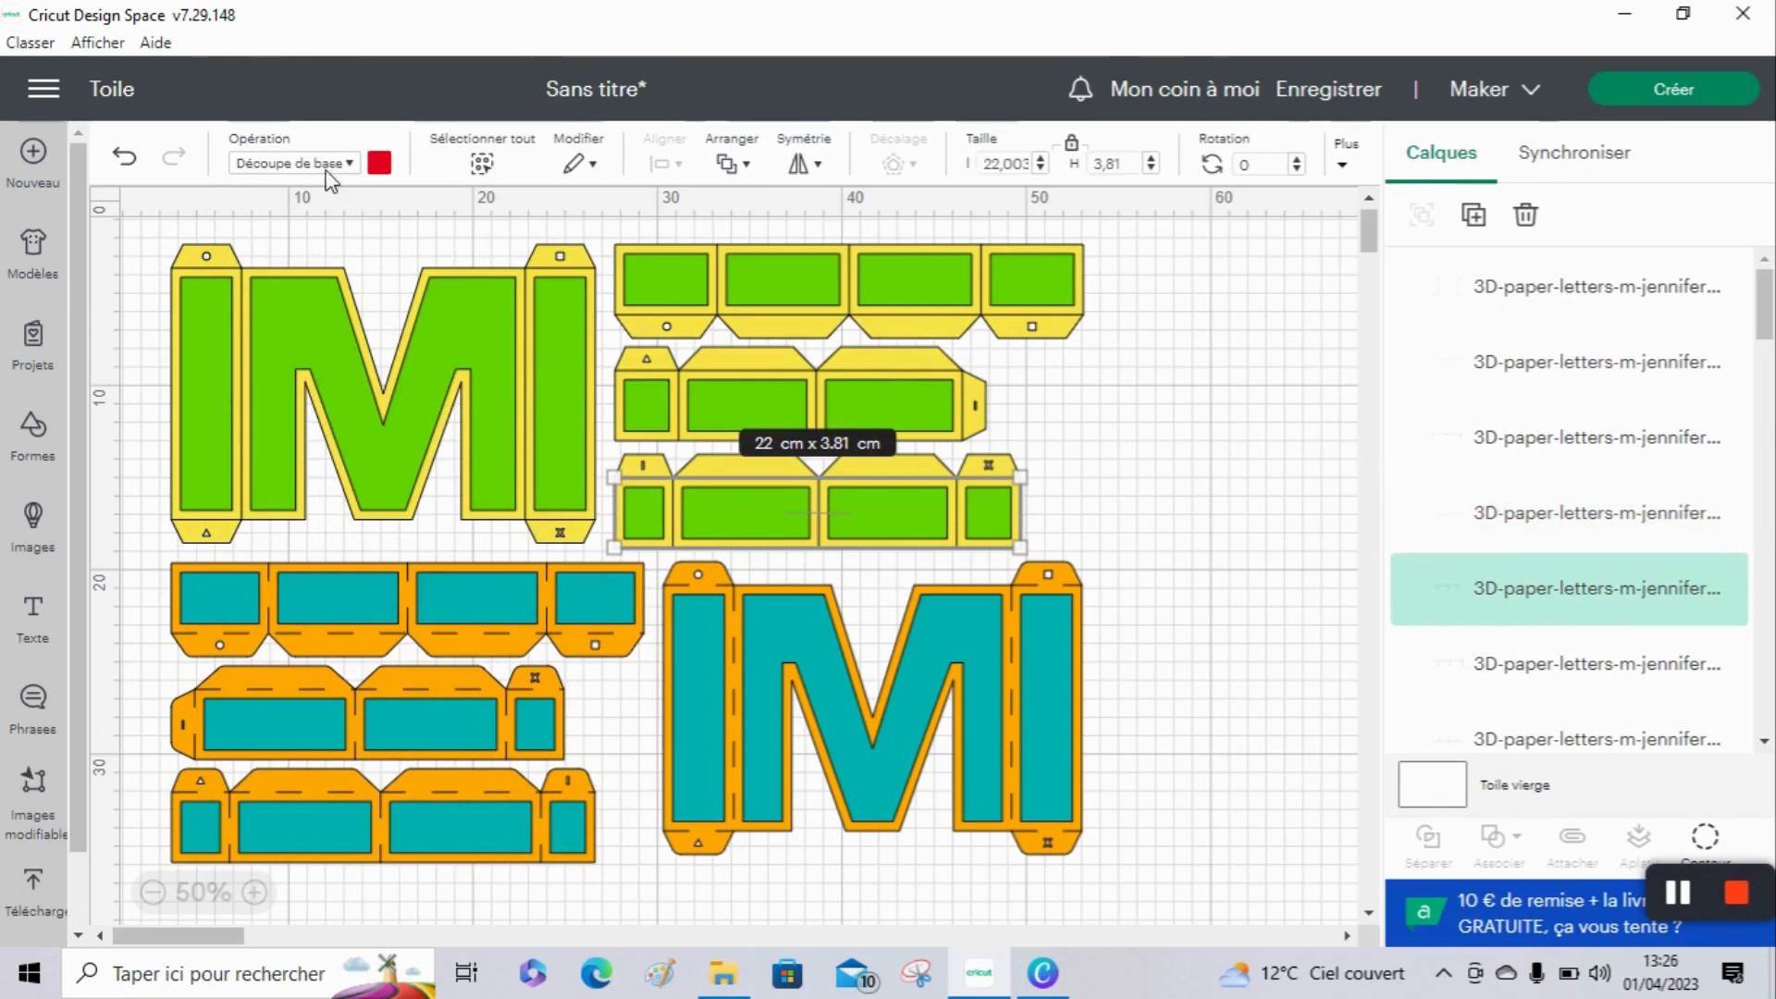
click(329, 174)
click(313, 559)
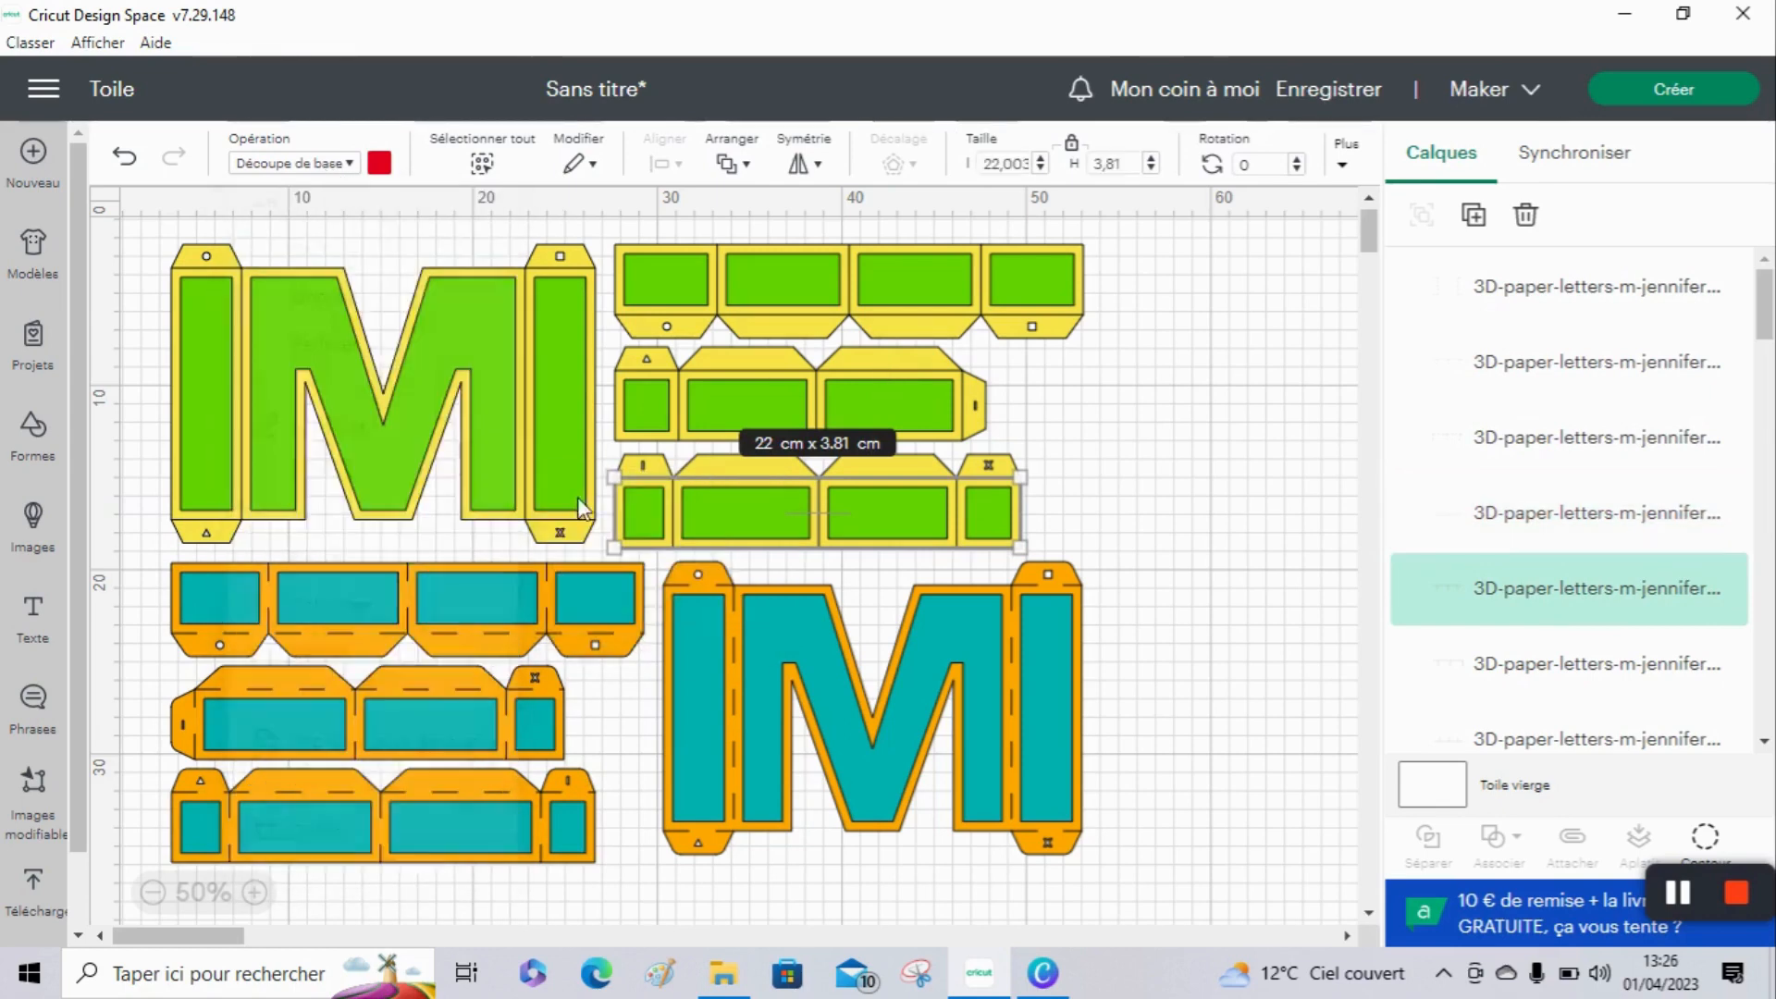
Step: Set the operation of the fold-line layers on the middle and uppermost green and yellow strips to Rainer
click(1531, 668)
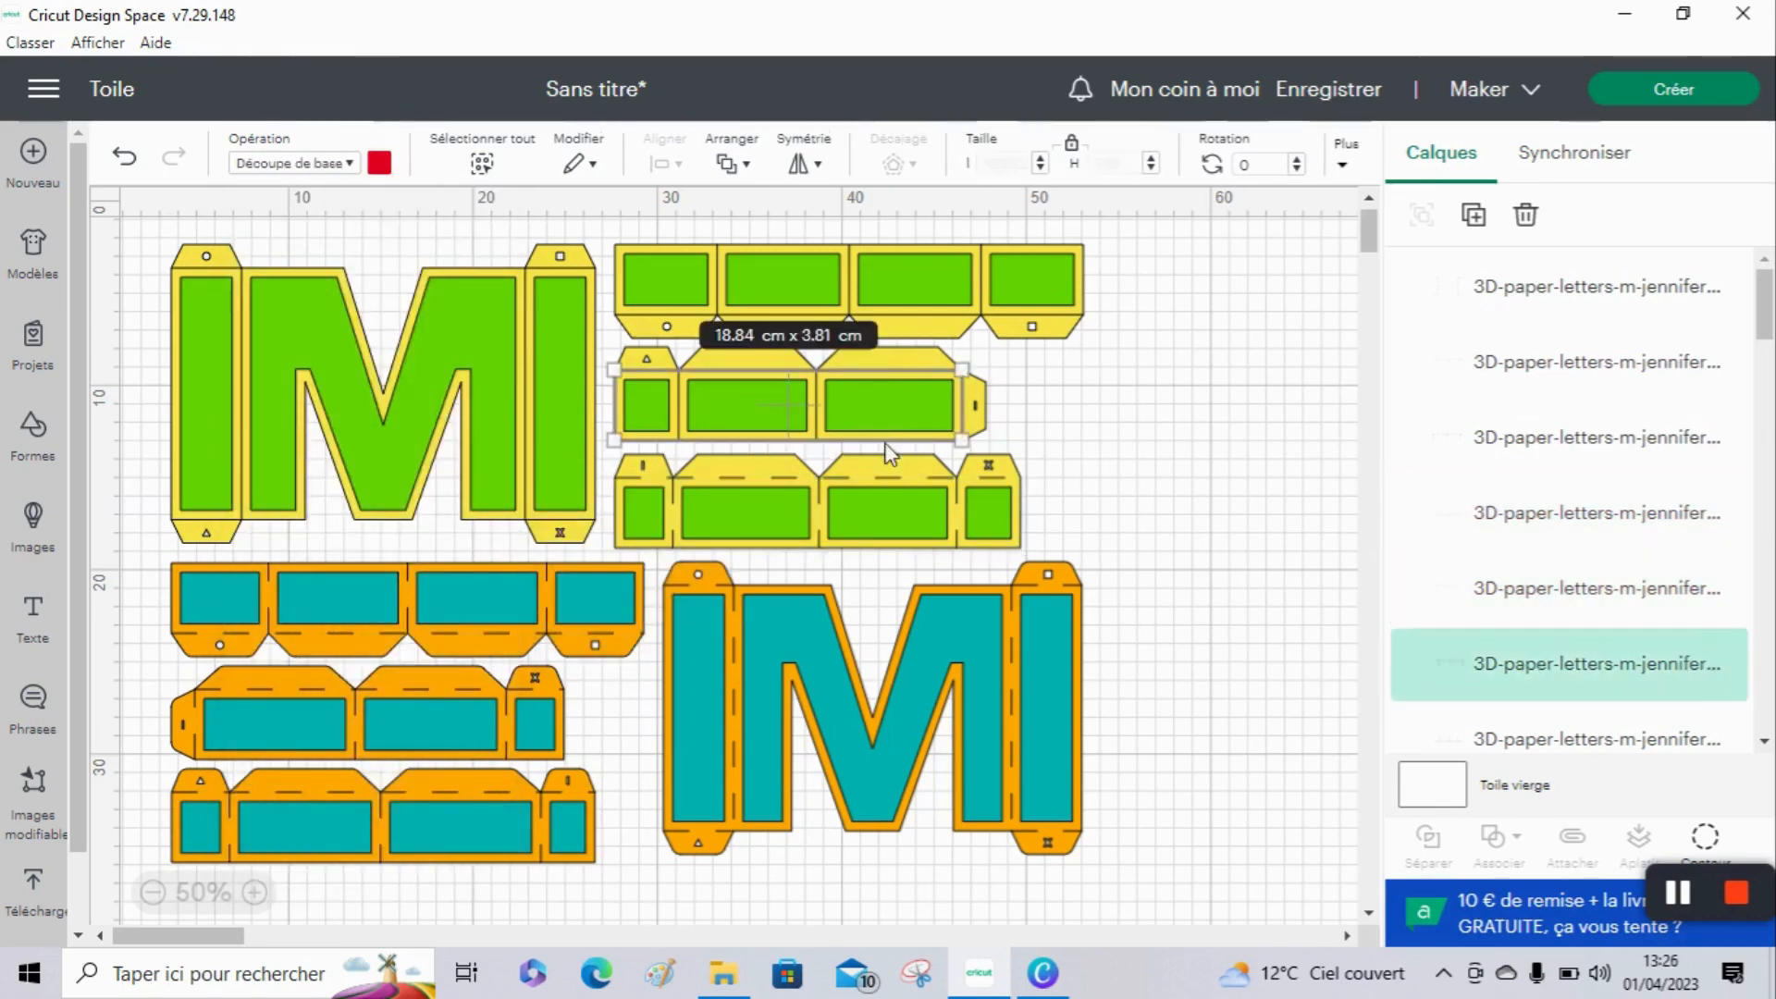
click(344, 176)
click(381, 572)
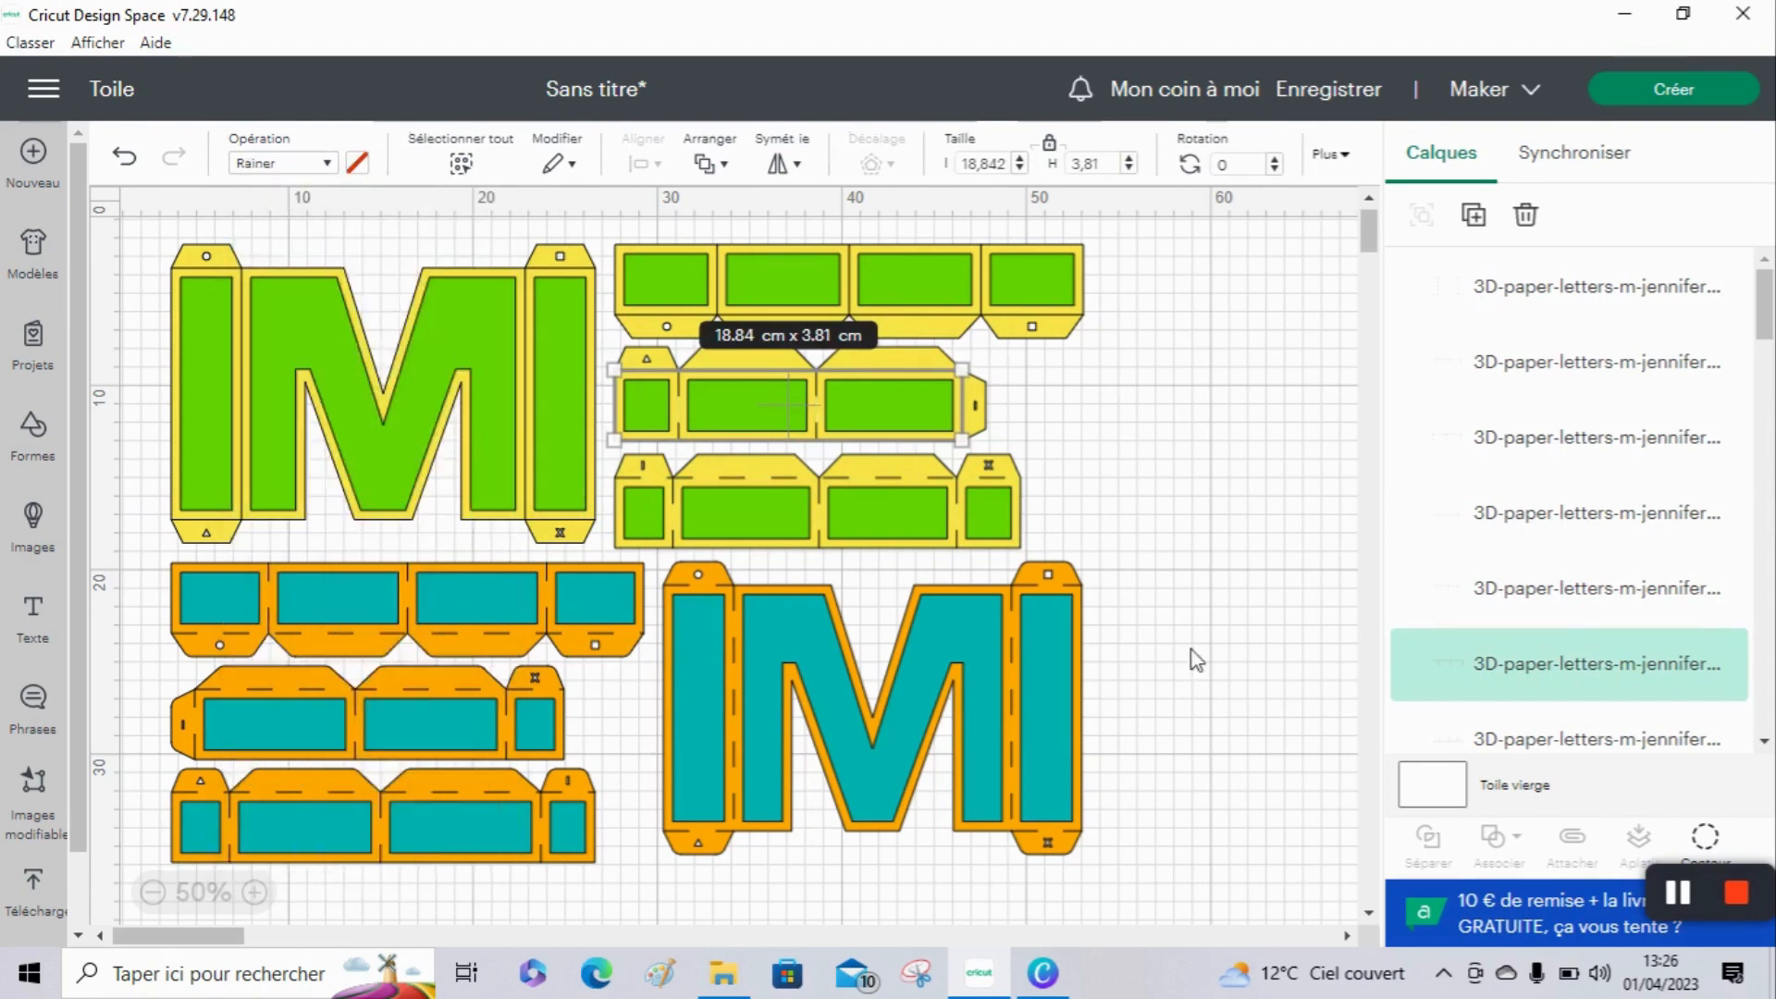
click(925, 296)
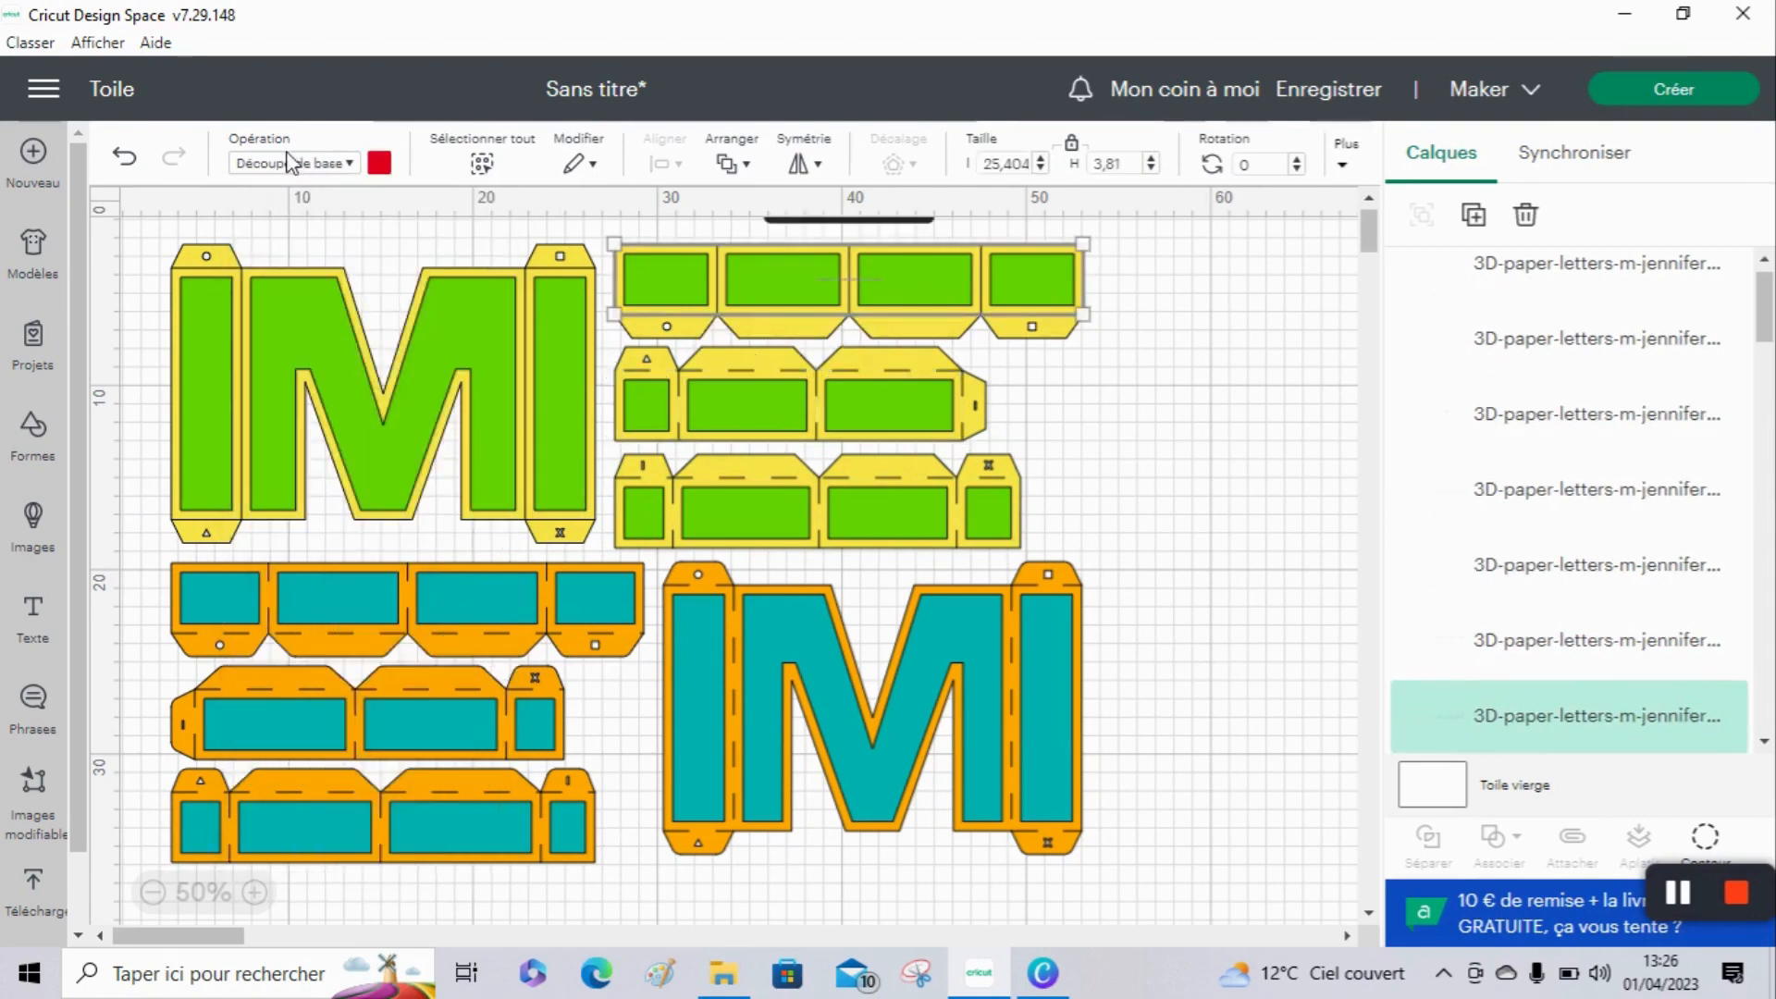
click(306, 165)
click(1280, 505)
Step: Set the operation of the fold-line layer on the green and yellow M to Rainer, and clear the selection
drag(1769, 326, 1769, 377)
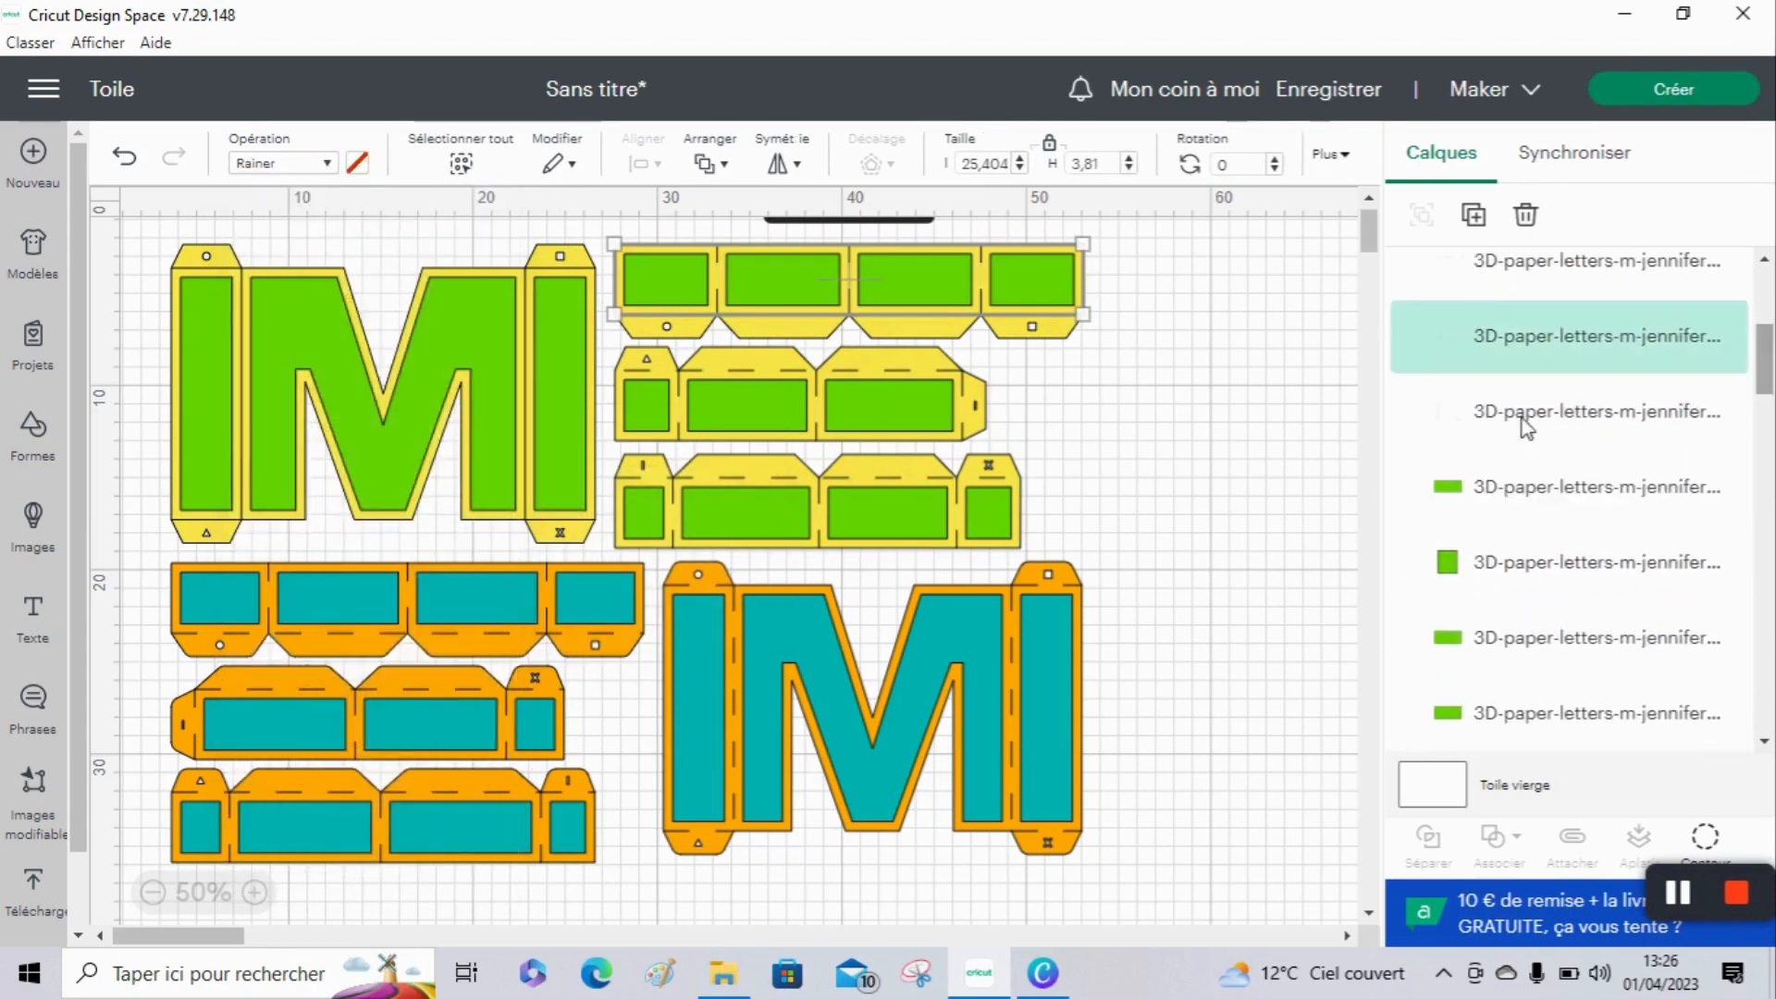
click(1475, 412)
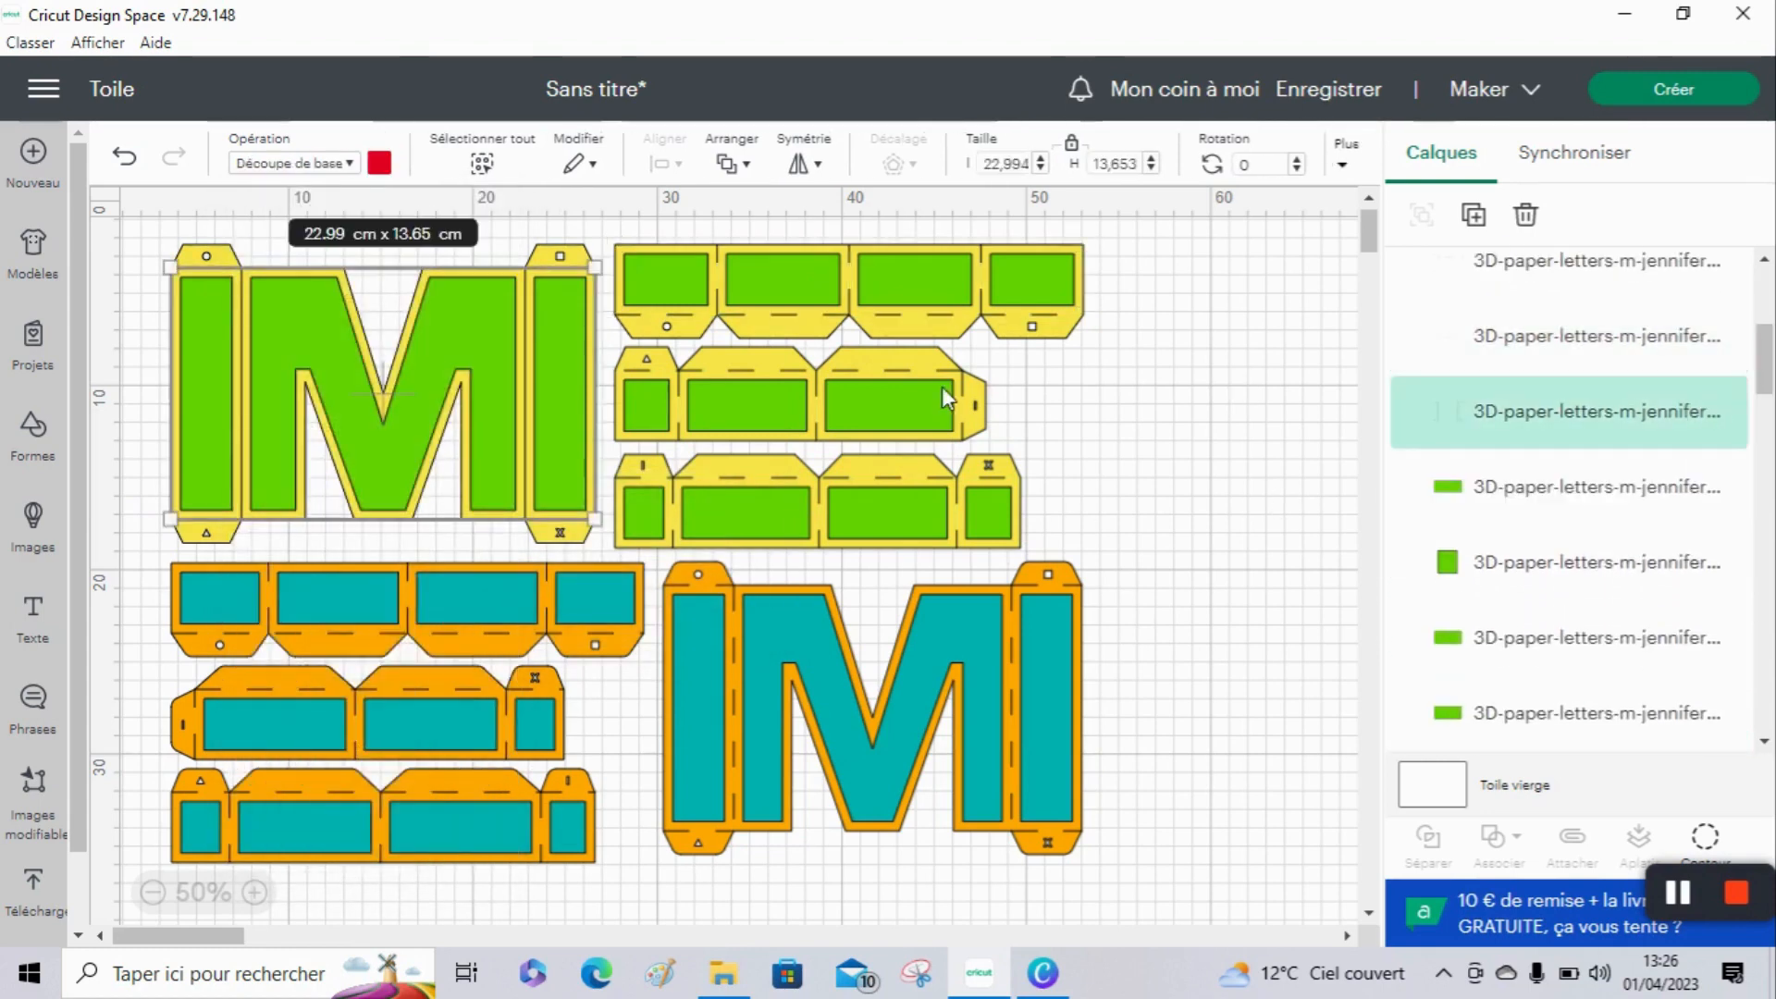
click(339, 172)
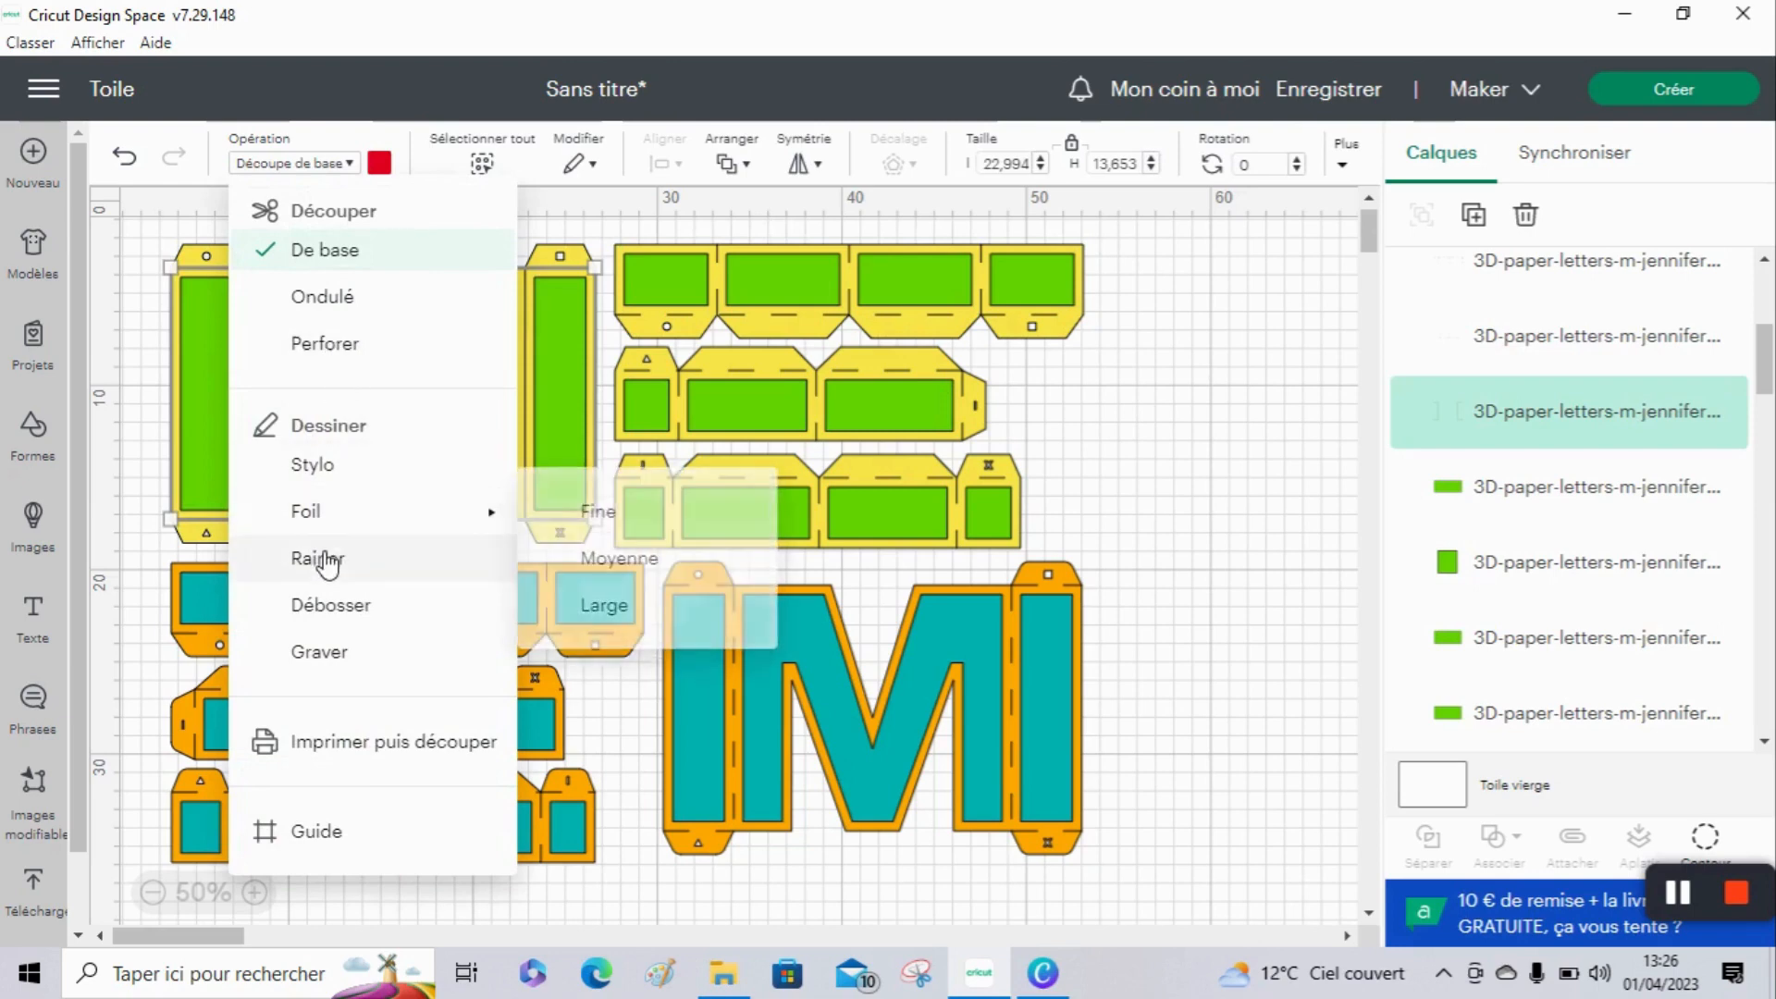
click(329, 562)
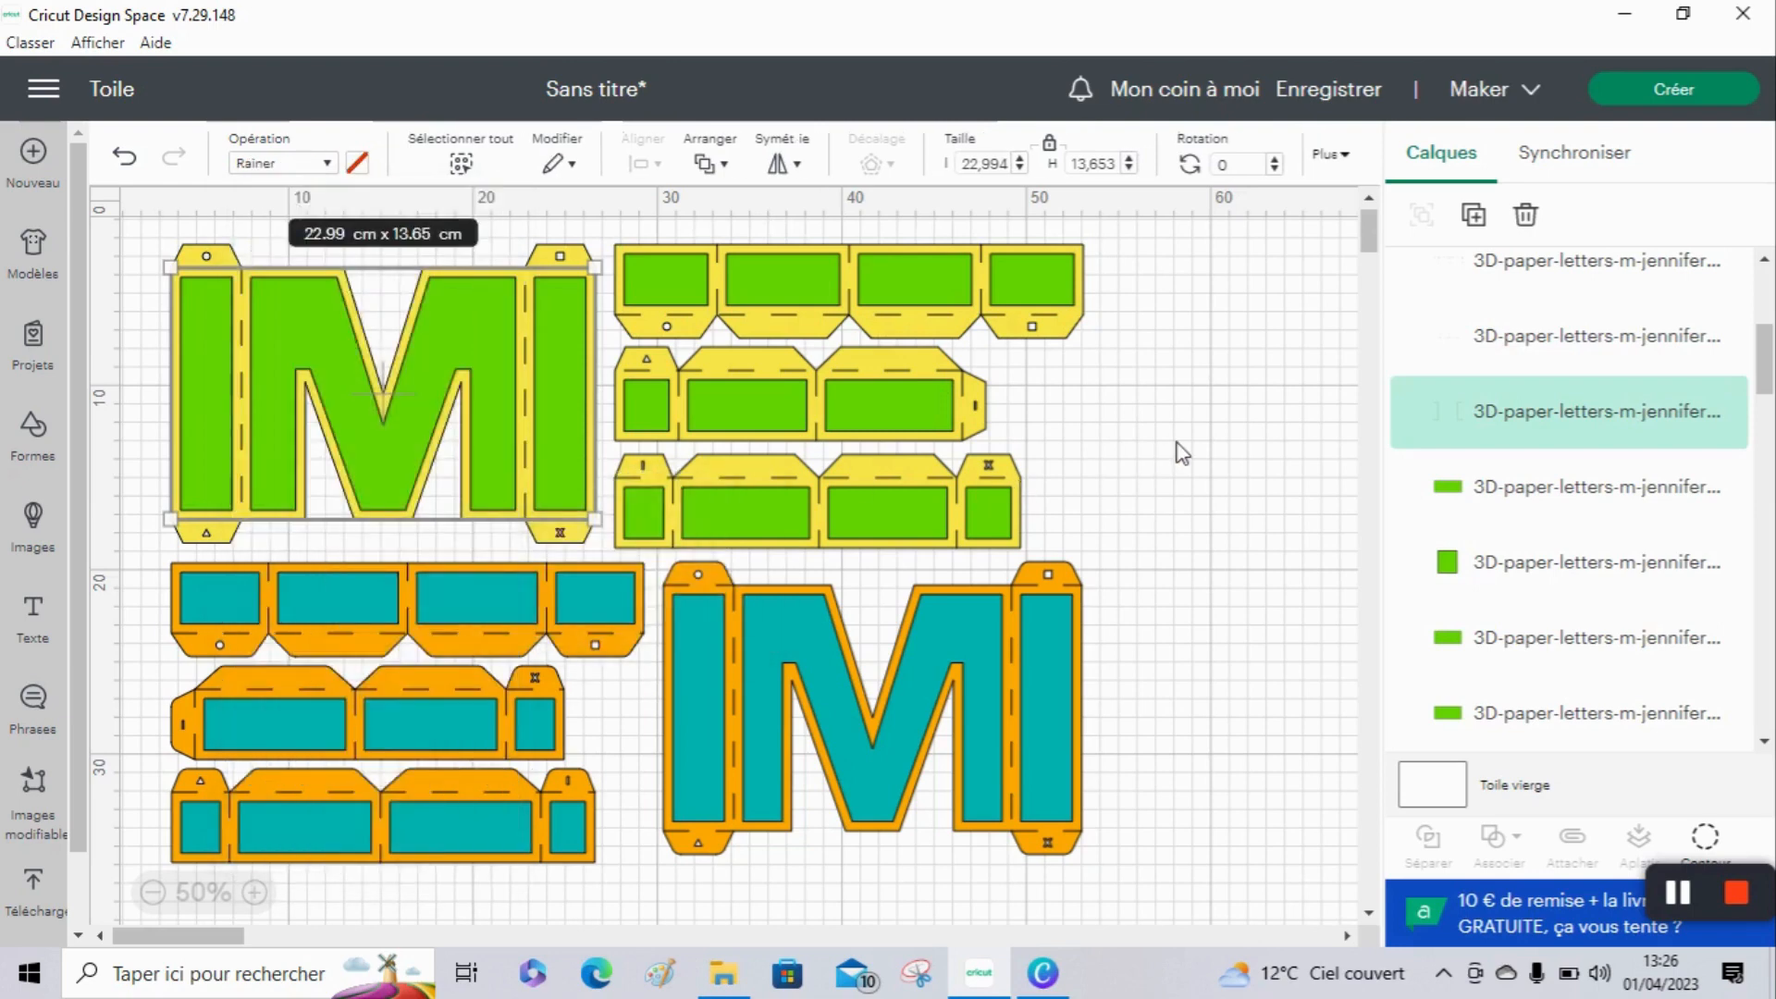
click(1183, 453)
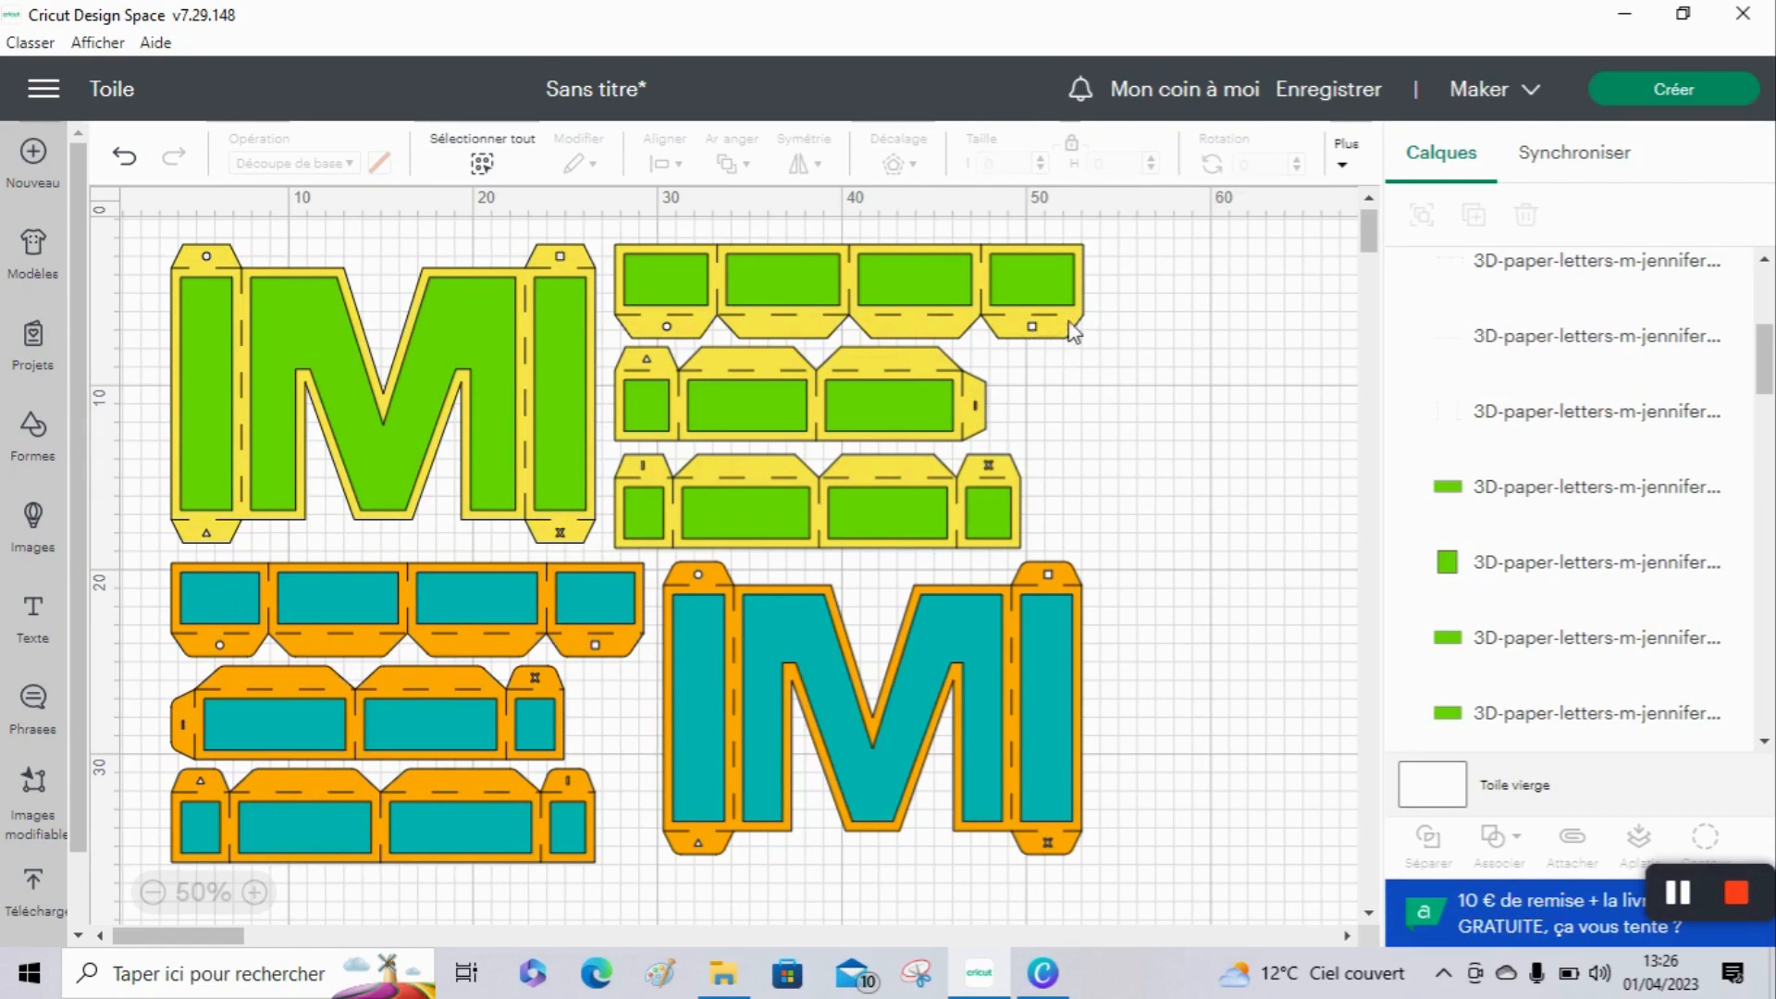
click(1726, 893)
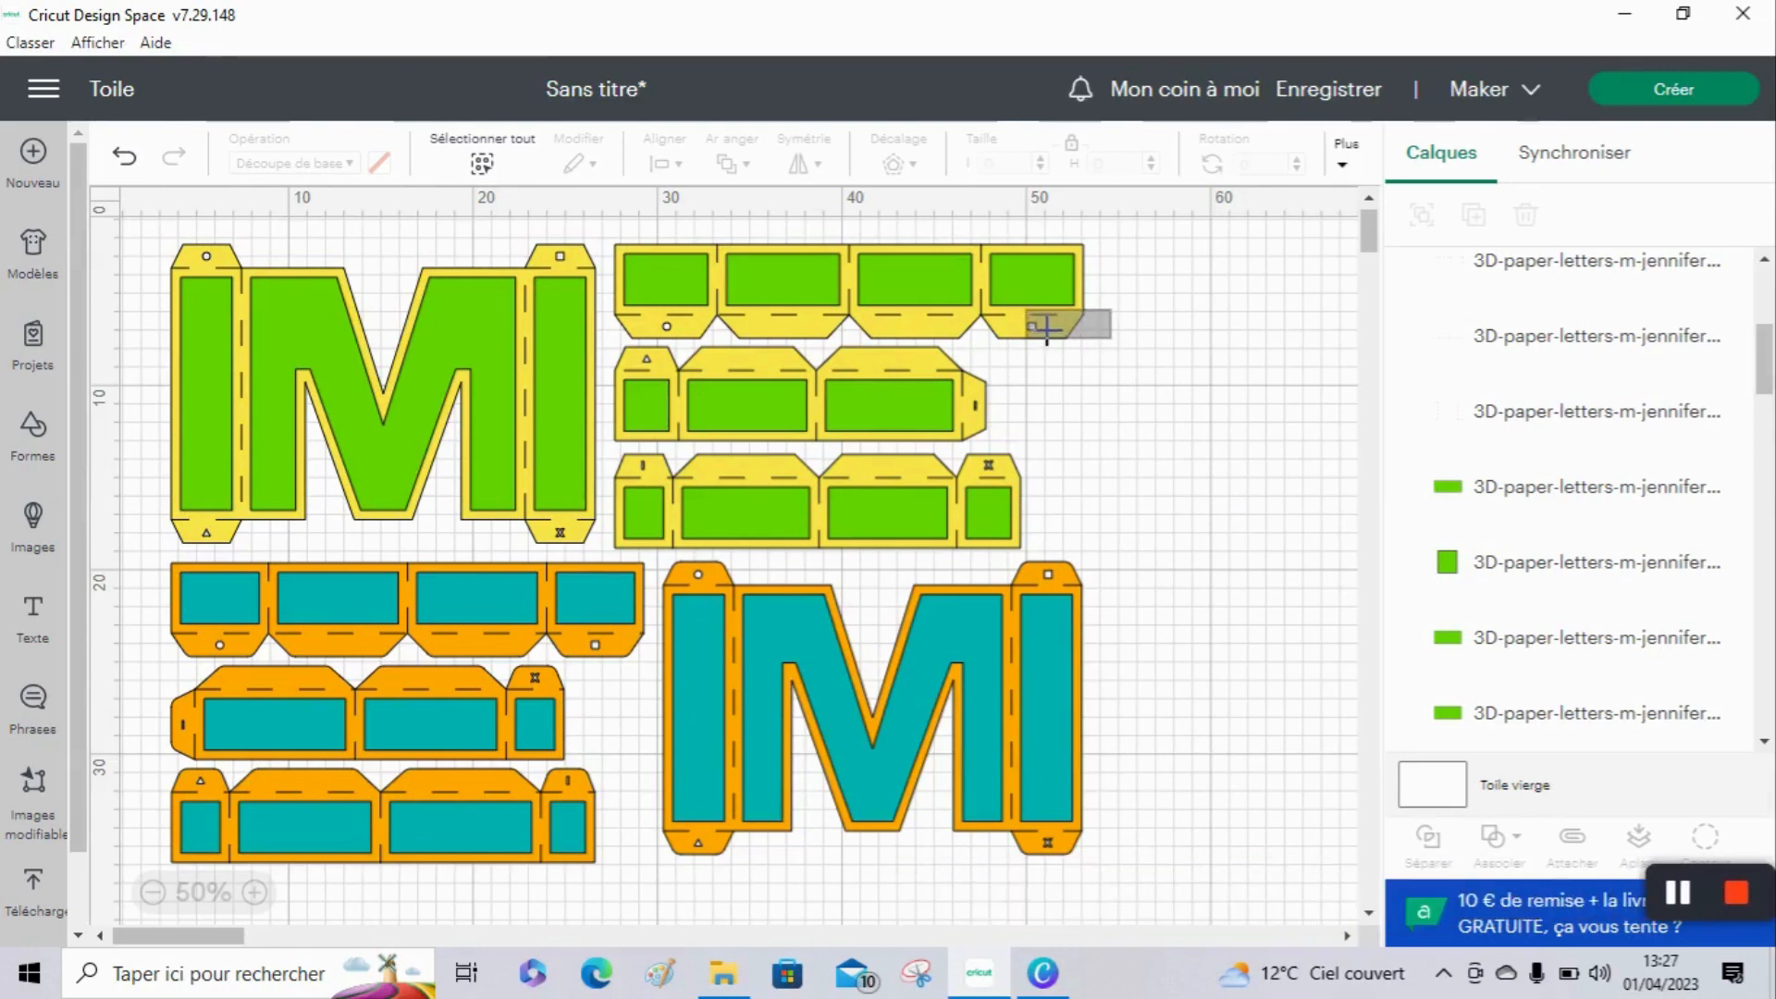
Step: Attach each of the three yellow strips to its own score lines, working from the uppermost strip to the lowest
click(1028, 312)
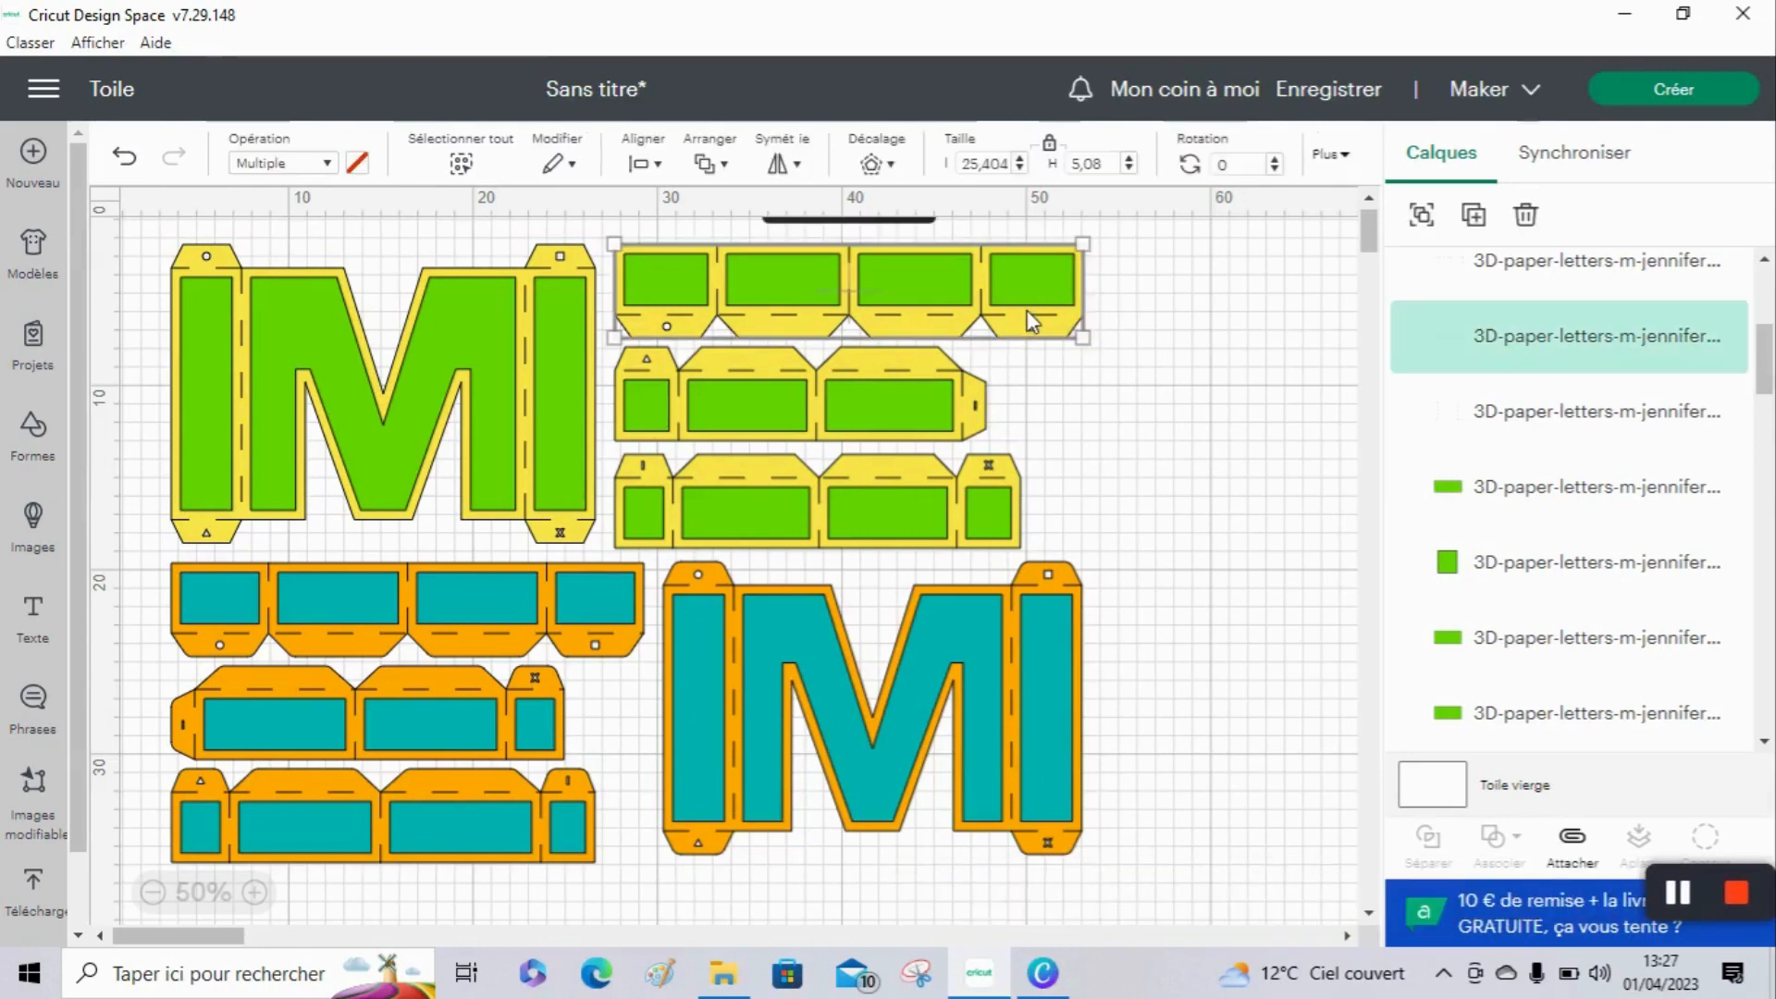
click(1576, 844)
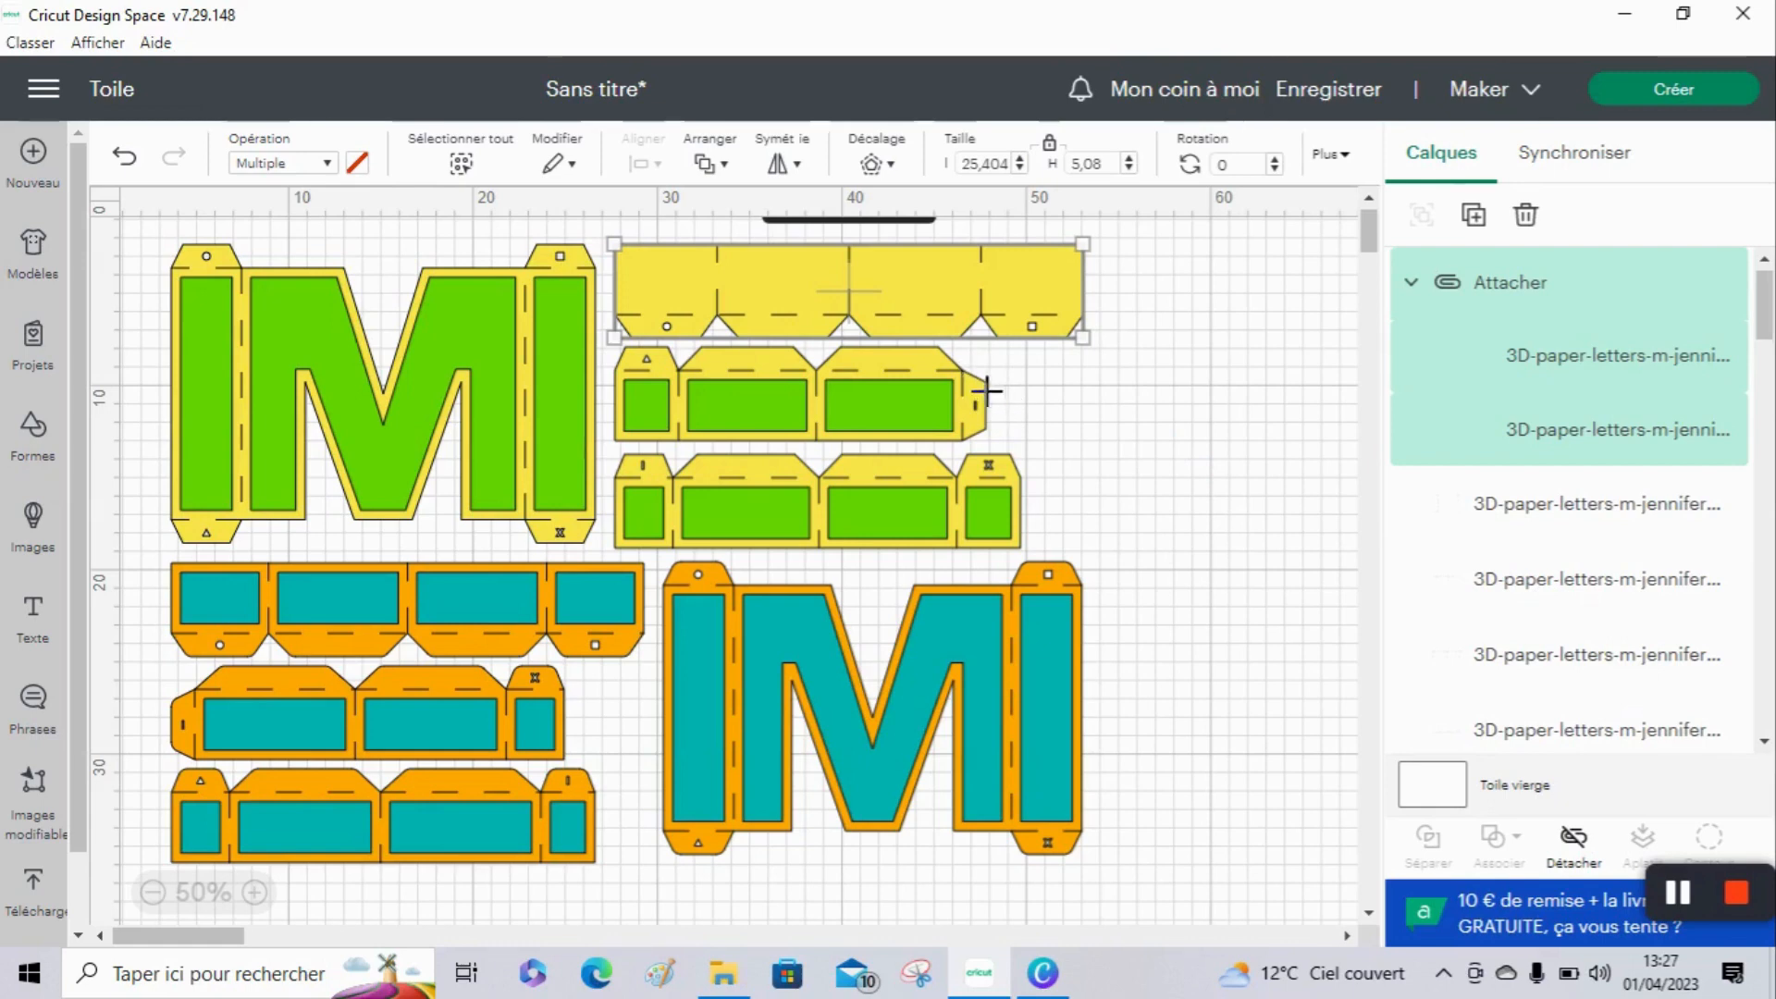
drag(1010, 359, 976, 378)
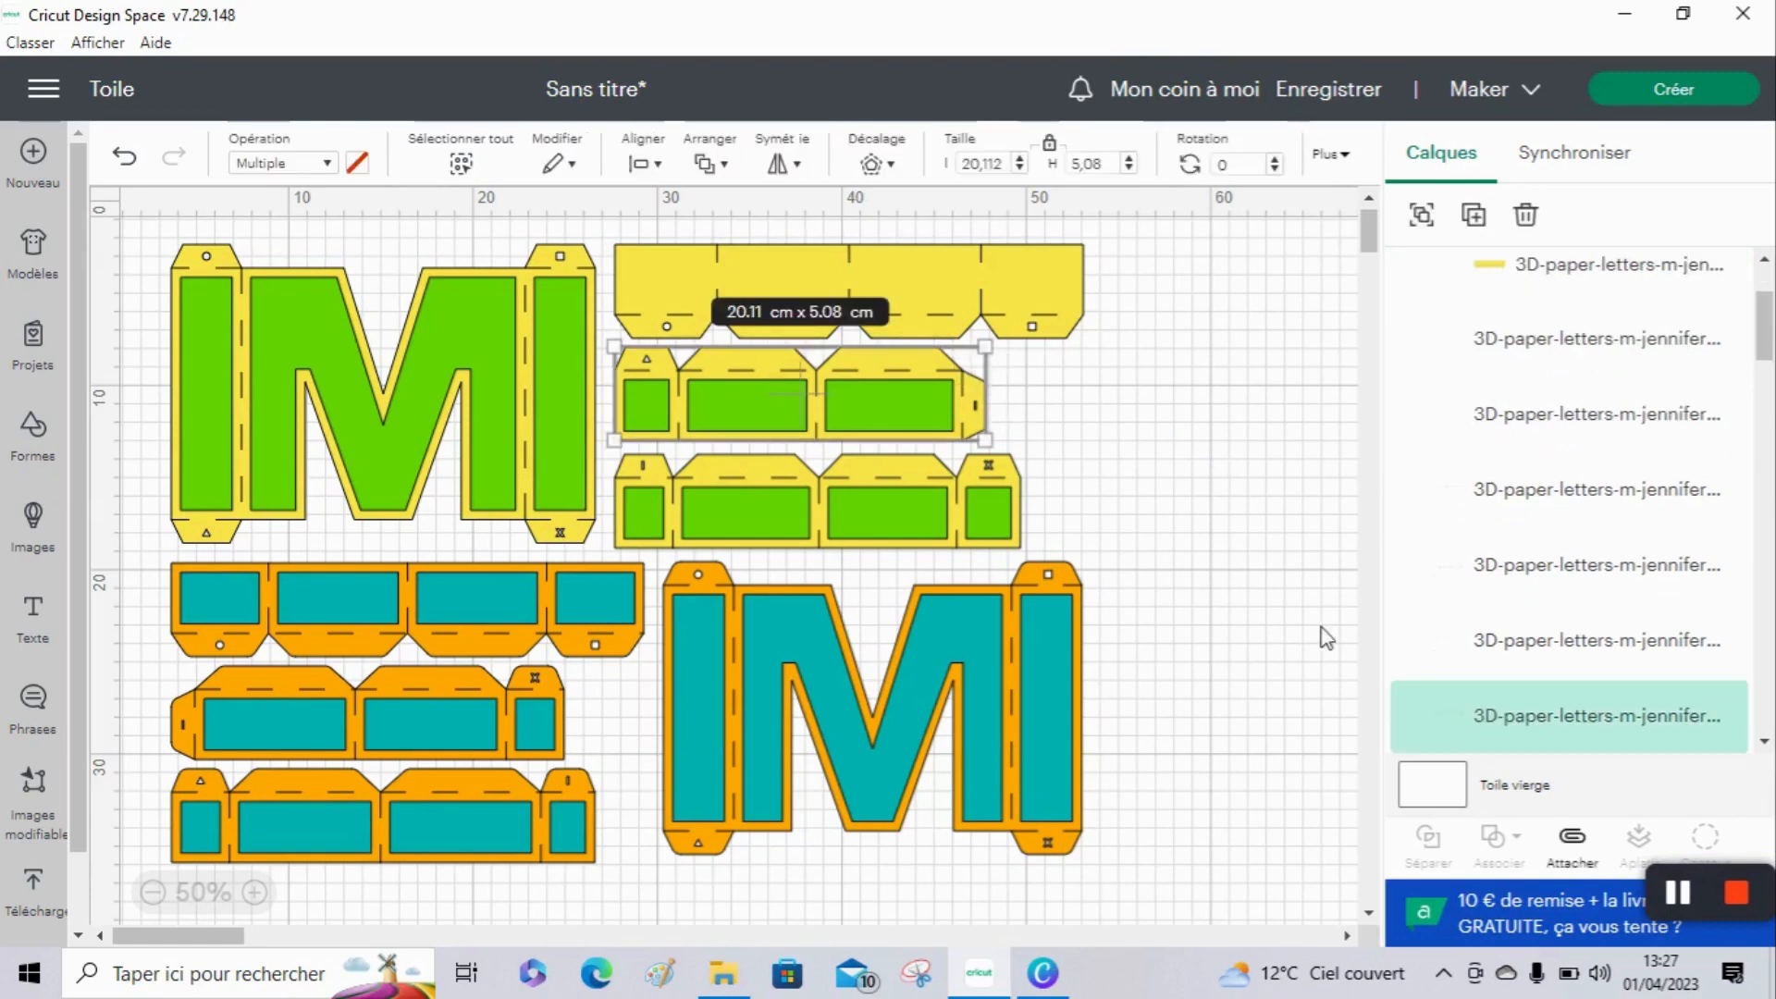
click(1588, 859)
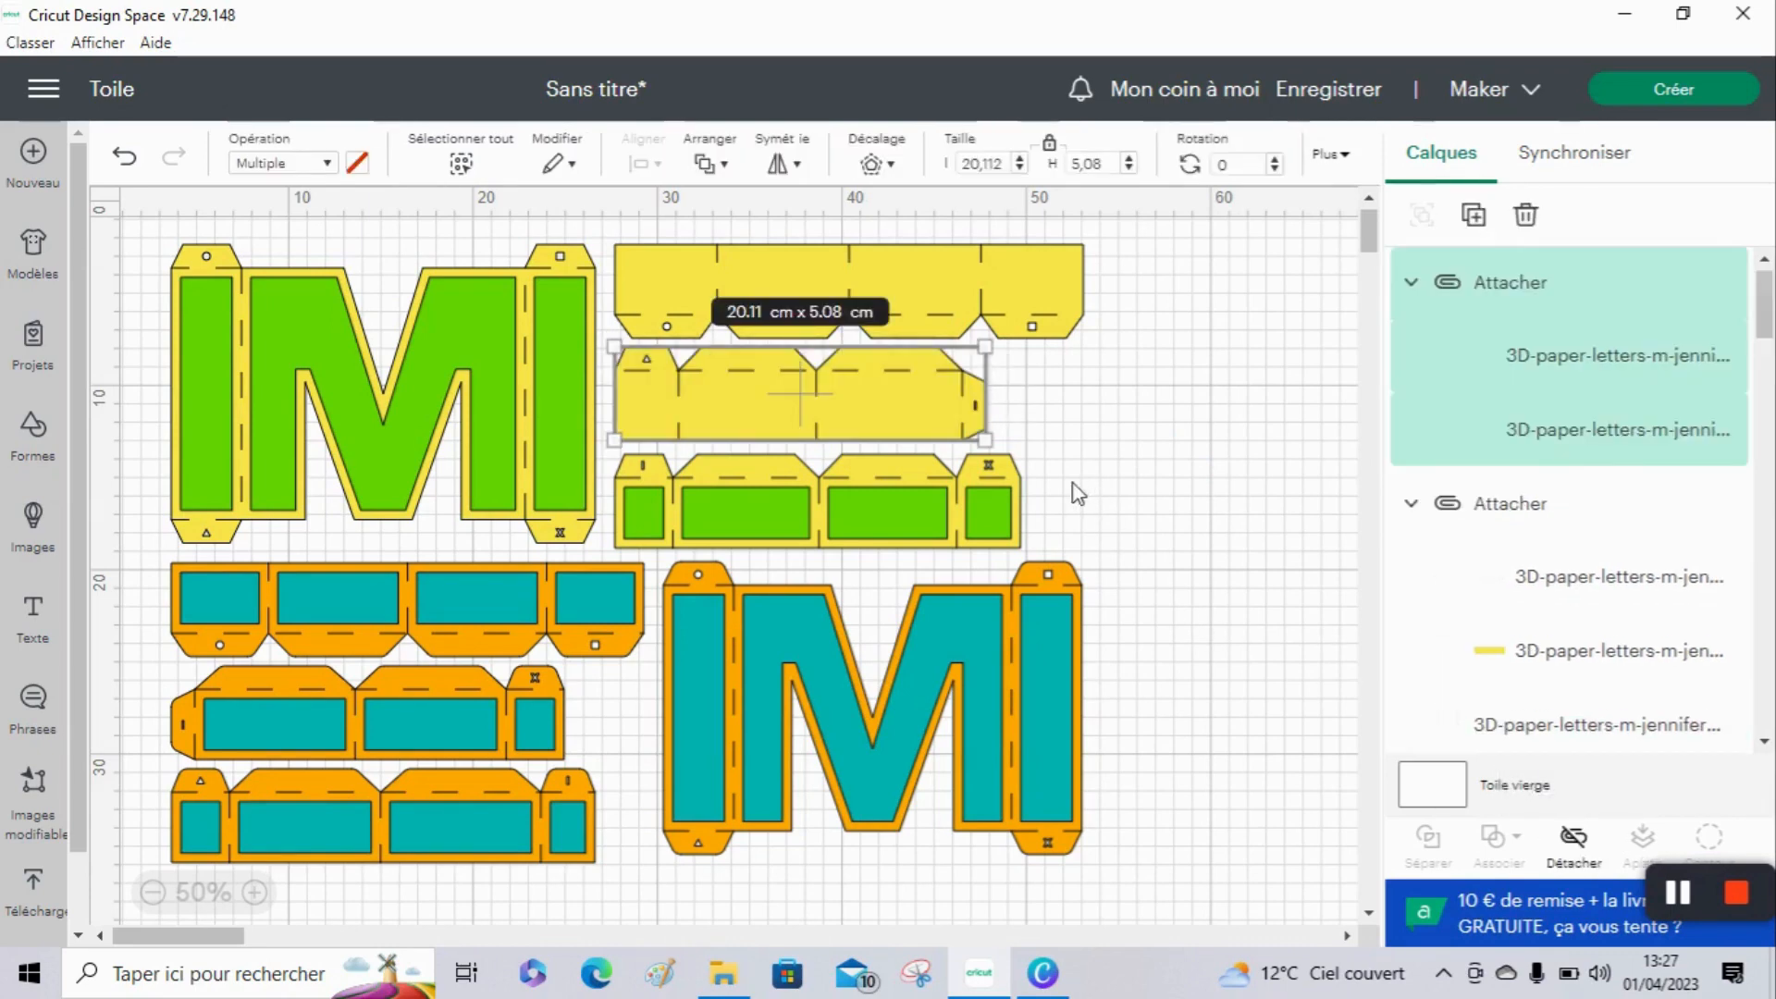
drag(1057, 497, 991, 461)
click(1573, 838)
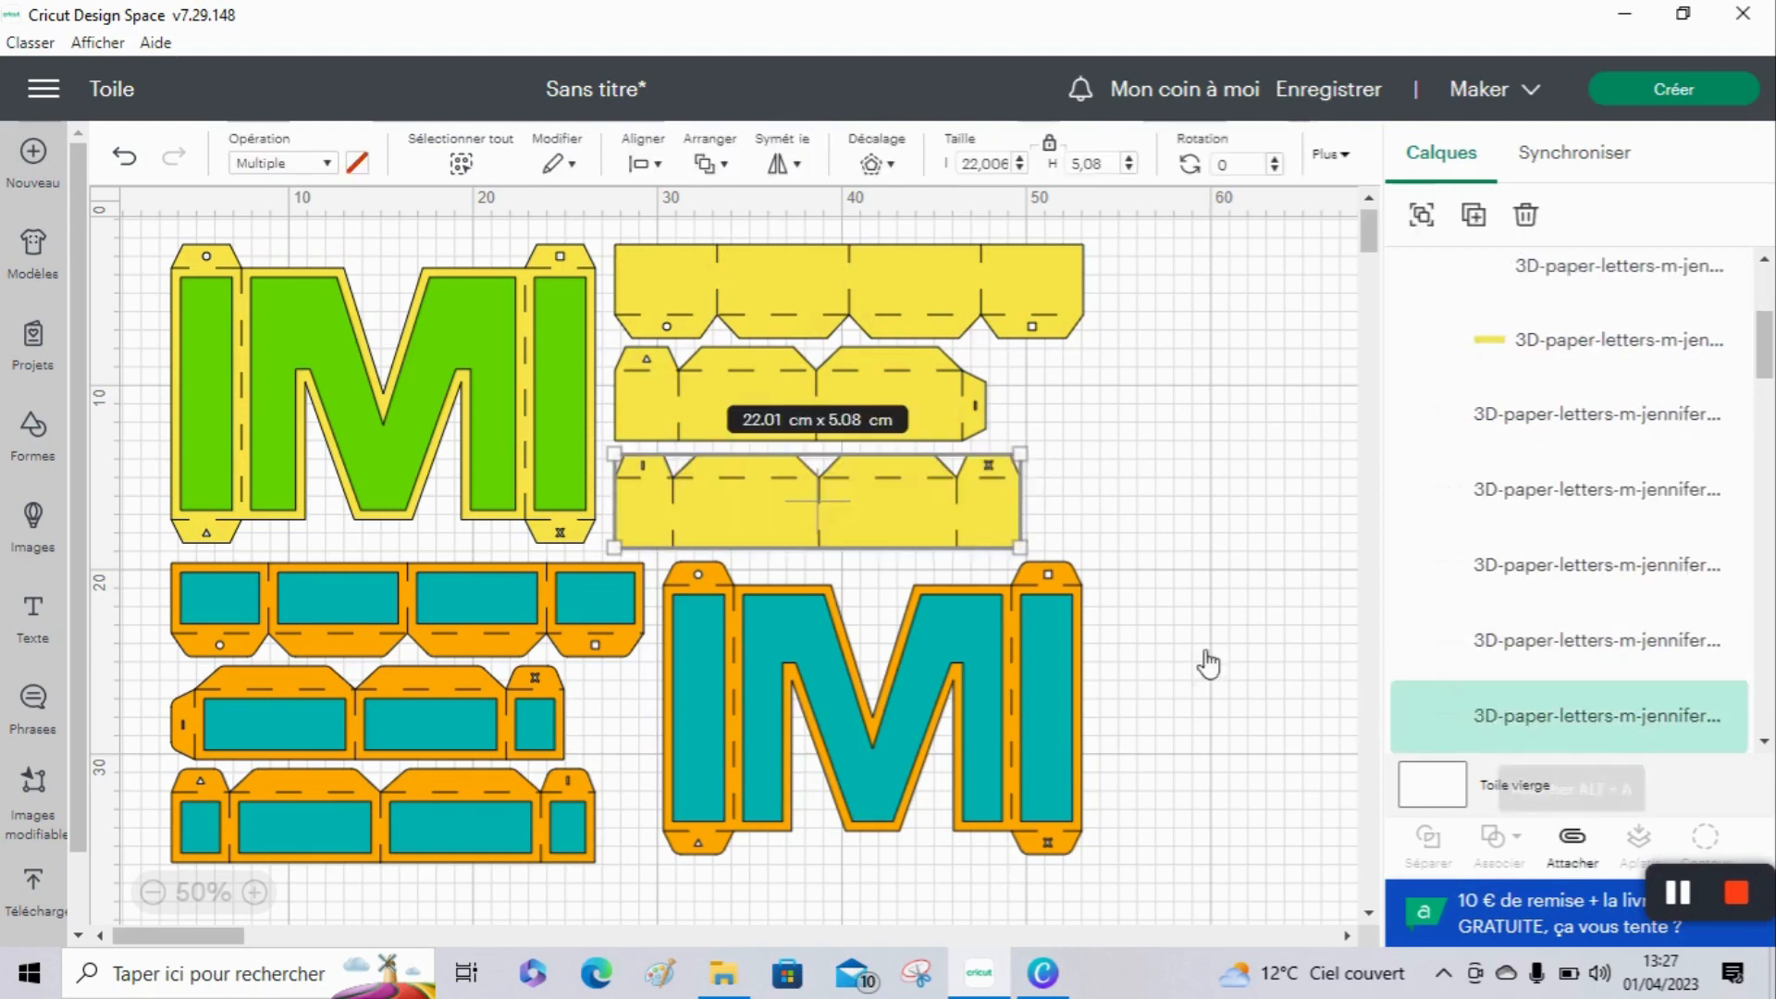
Step: Attach the orange M to its score lines, and do the same for the yellow M
click(1106, 593)
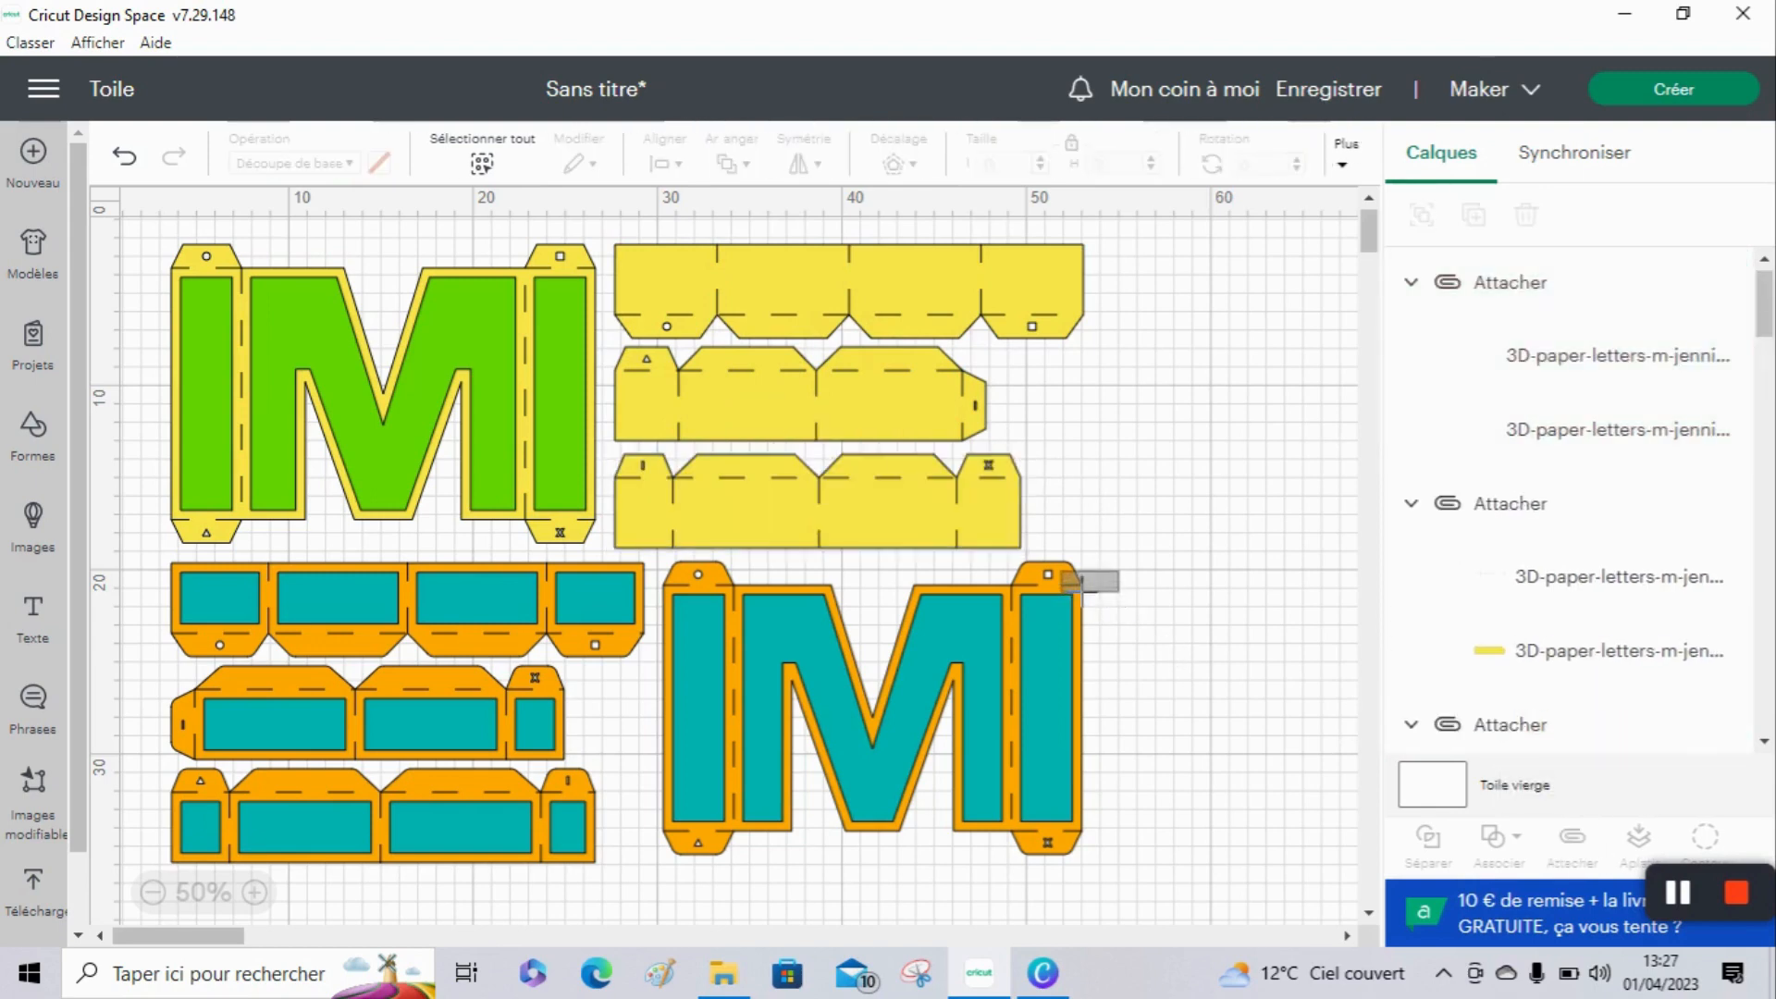
click(1077, 583)
click(1573, 838)
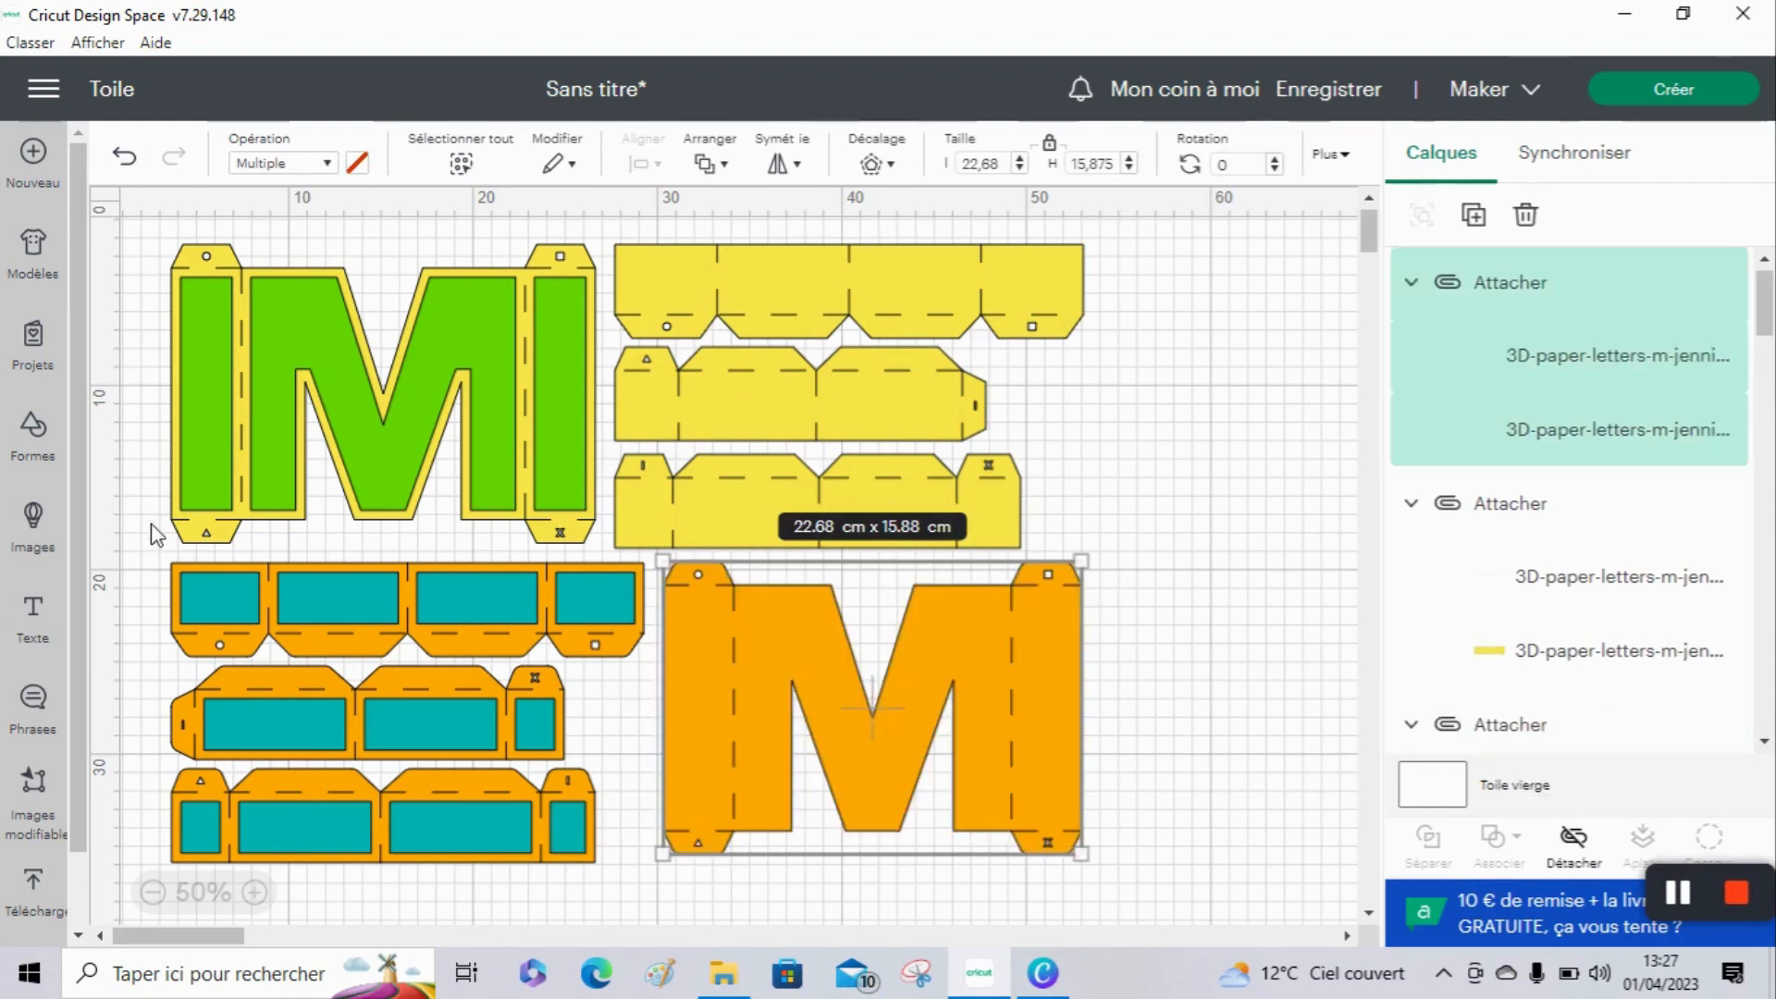
drag(141, 510, 214, 558)
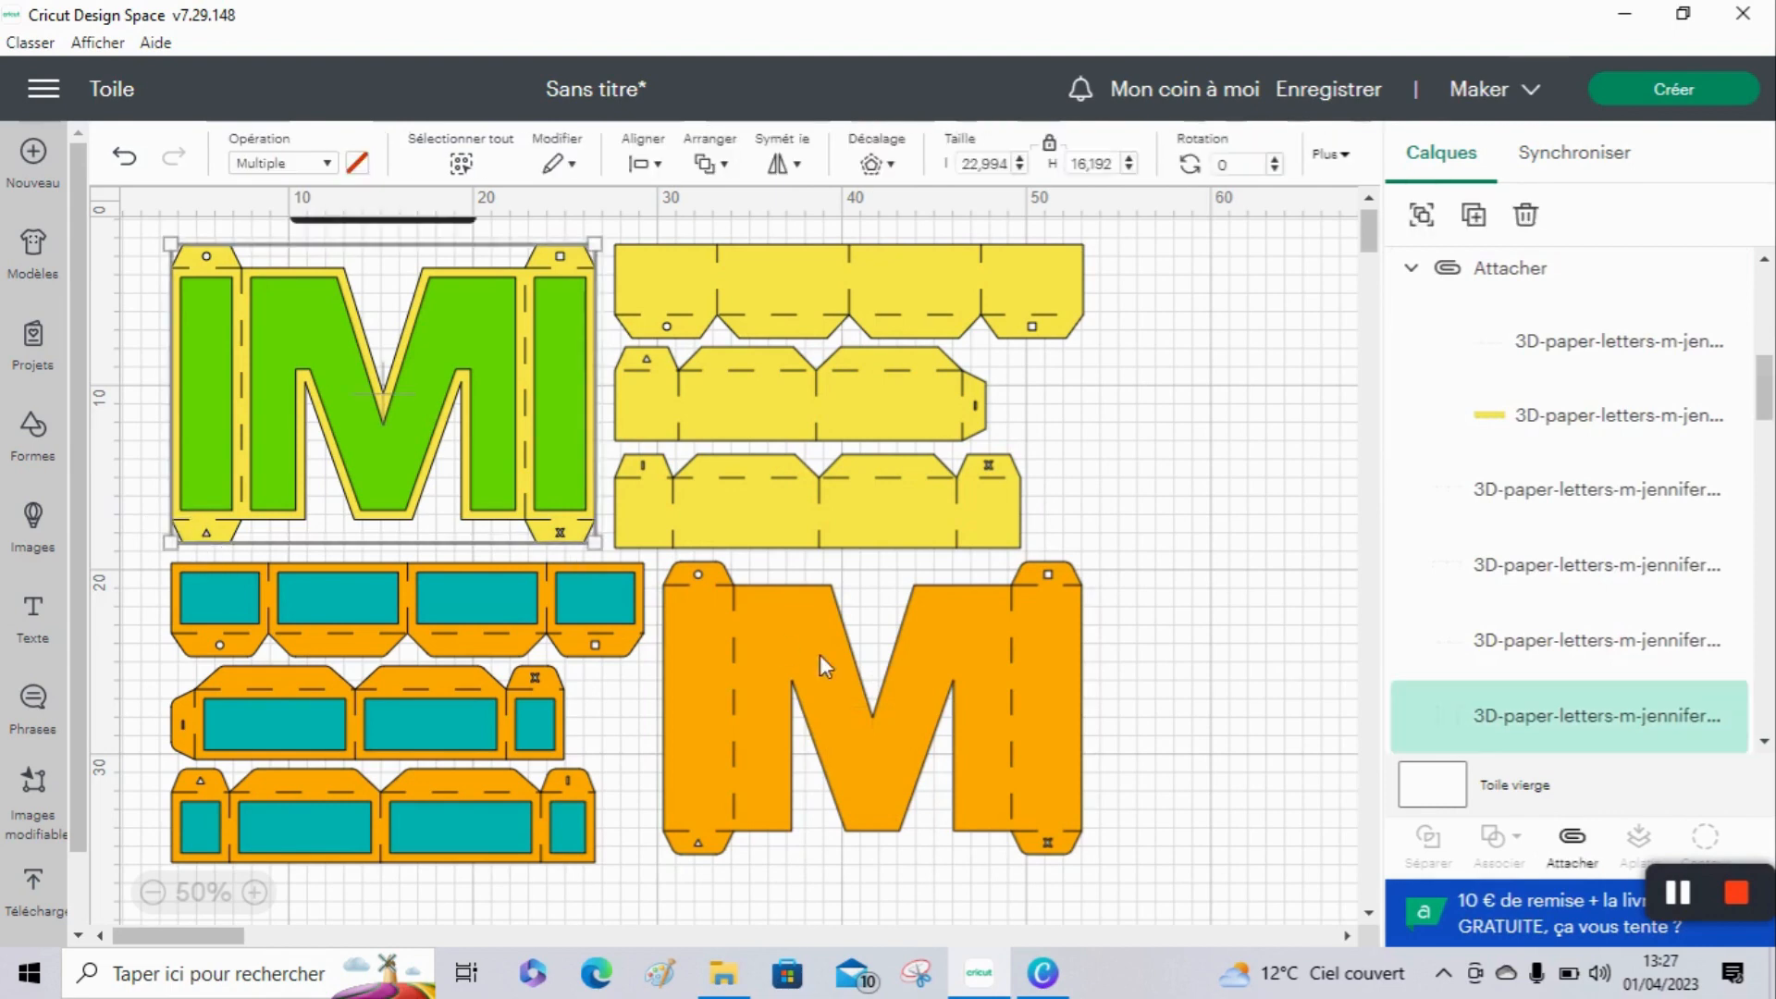
click(1575, 837)
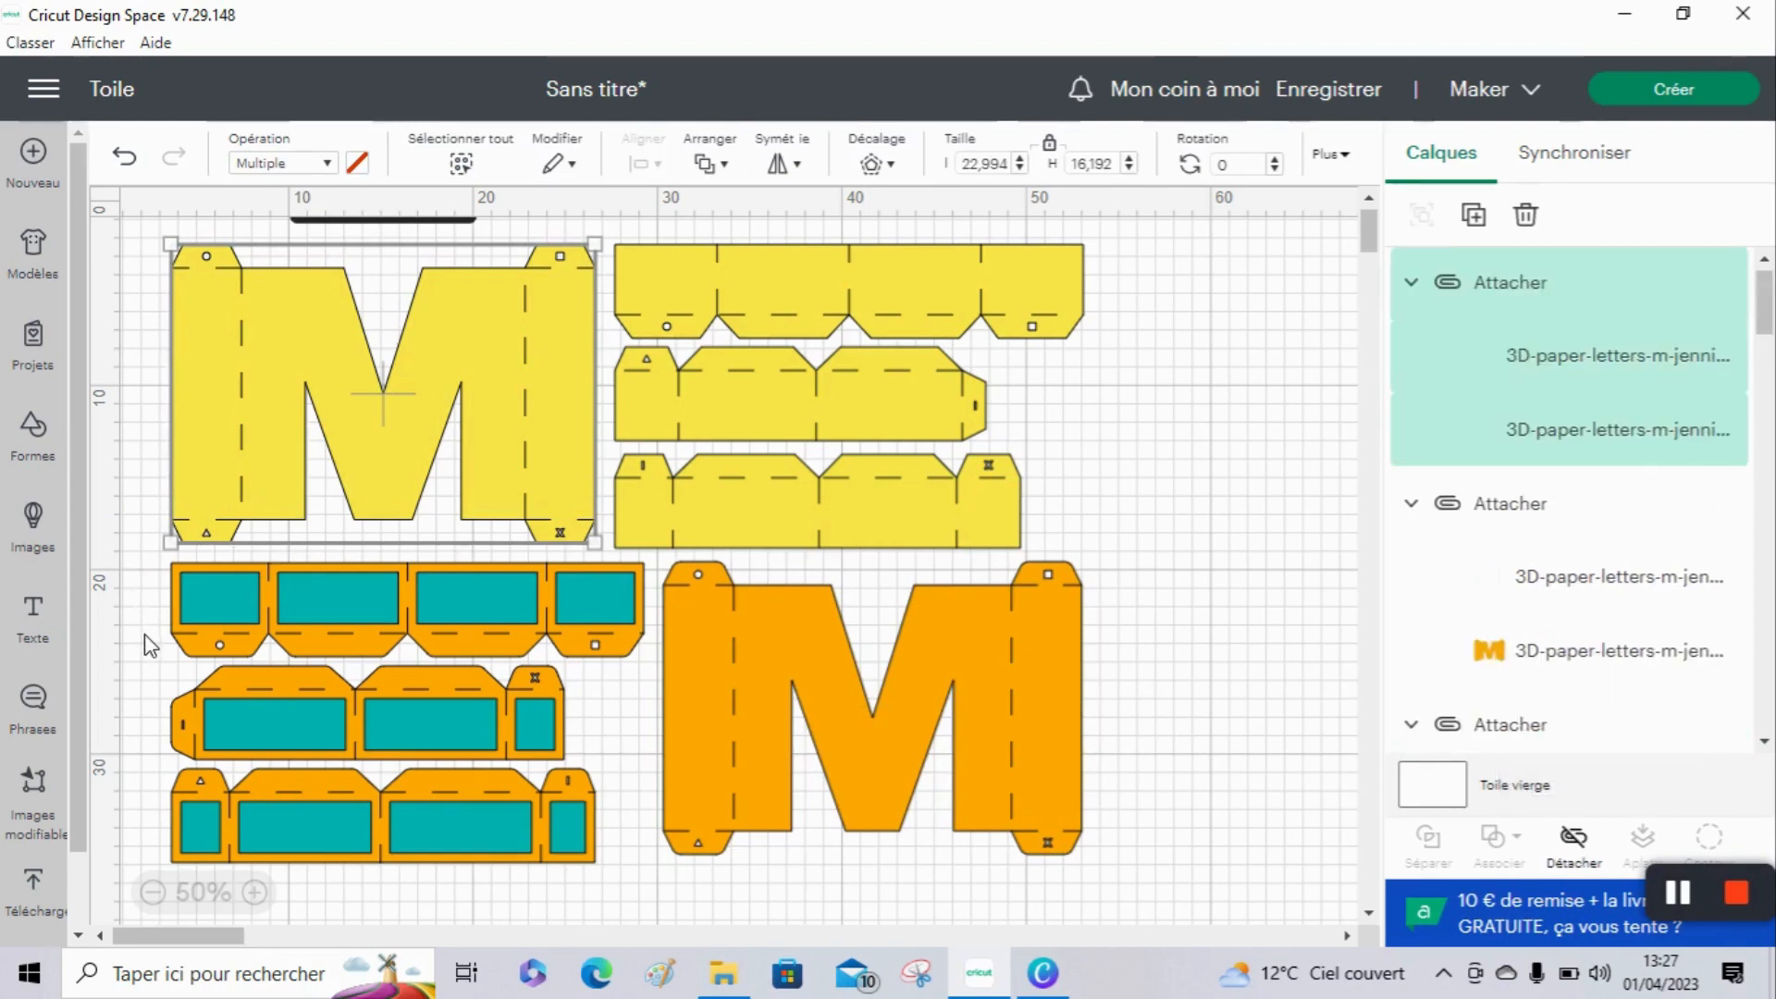
Step: Attach each of the three orange strips to its own score lines, starting with the uppermost strip
drag(148, 645, 219, 668)
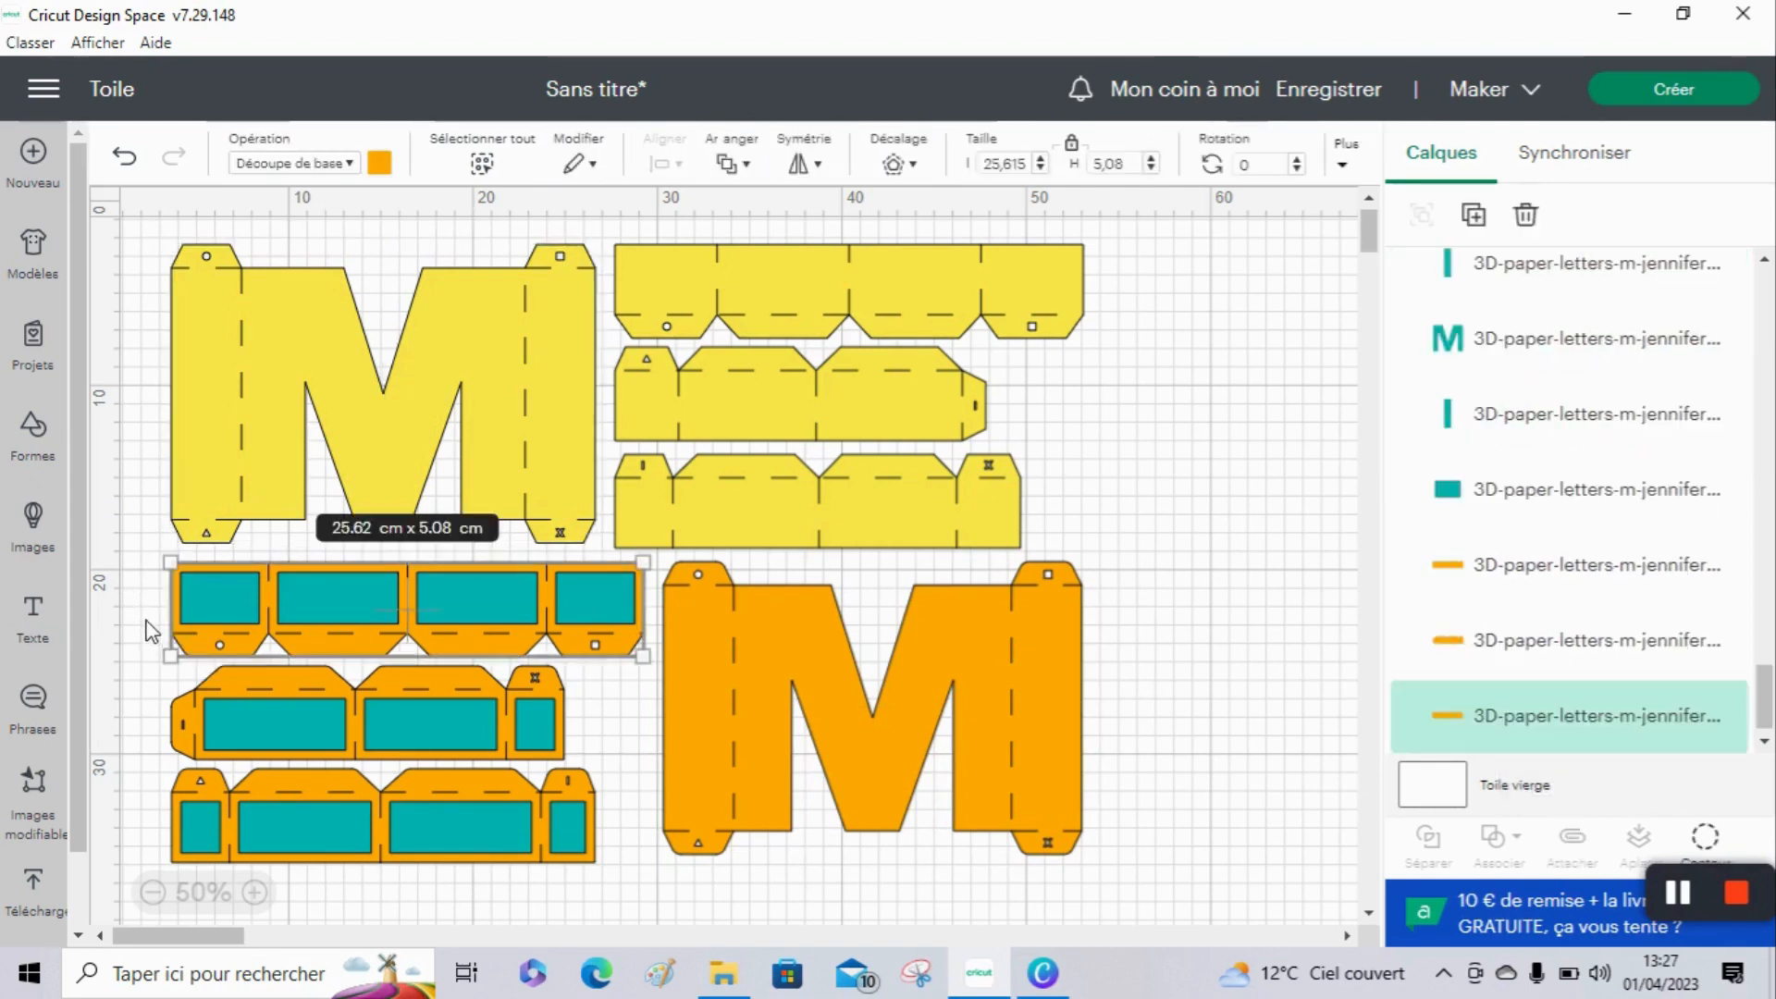
drag(146, 618, 208, 668)
click(1573, 838)
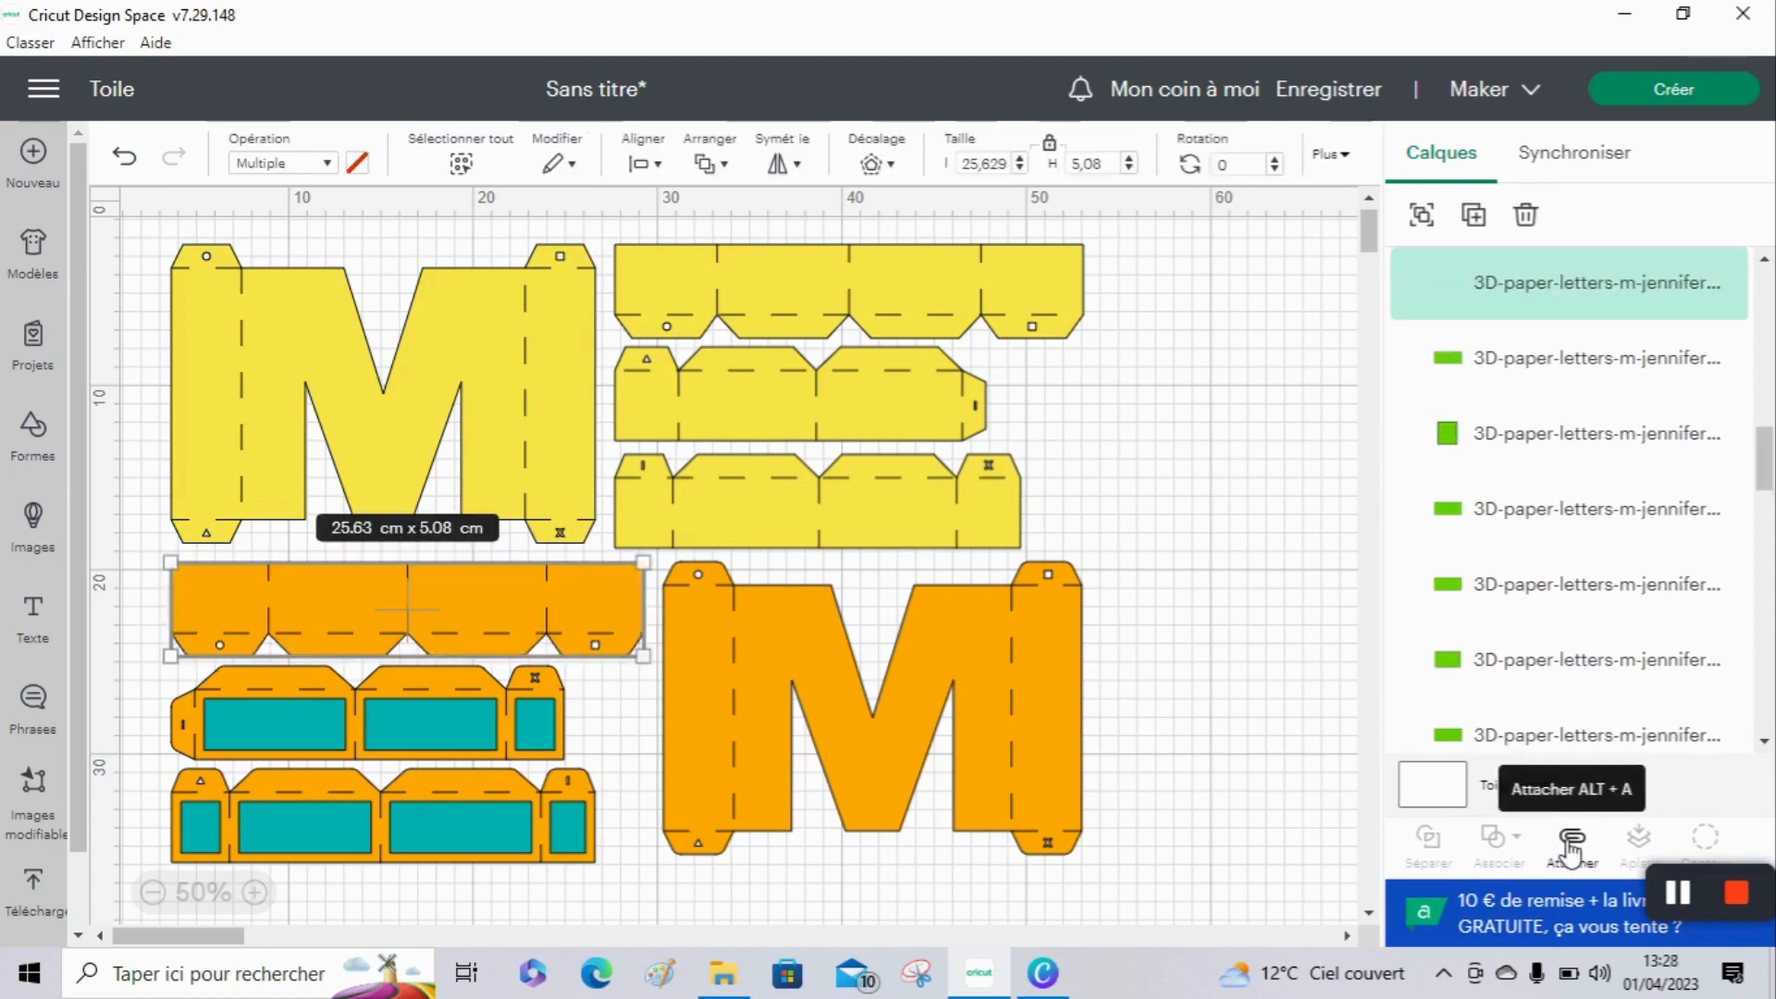
click(168, 713)
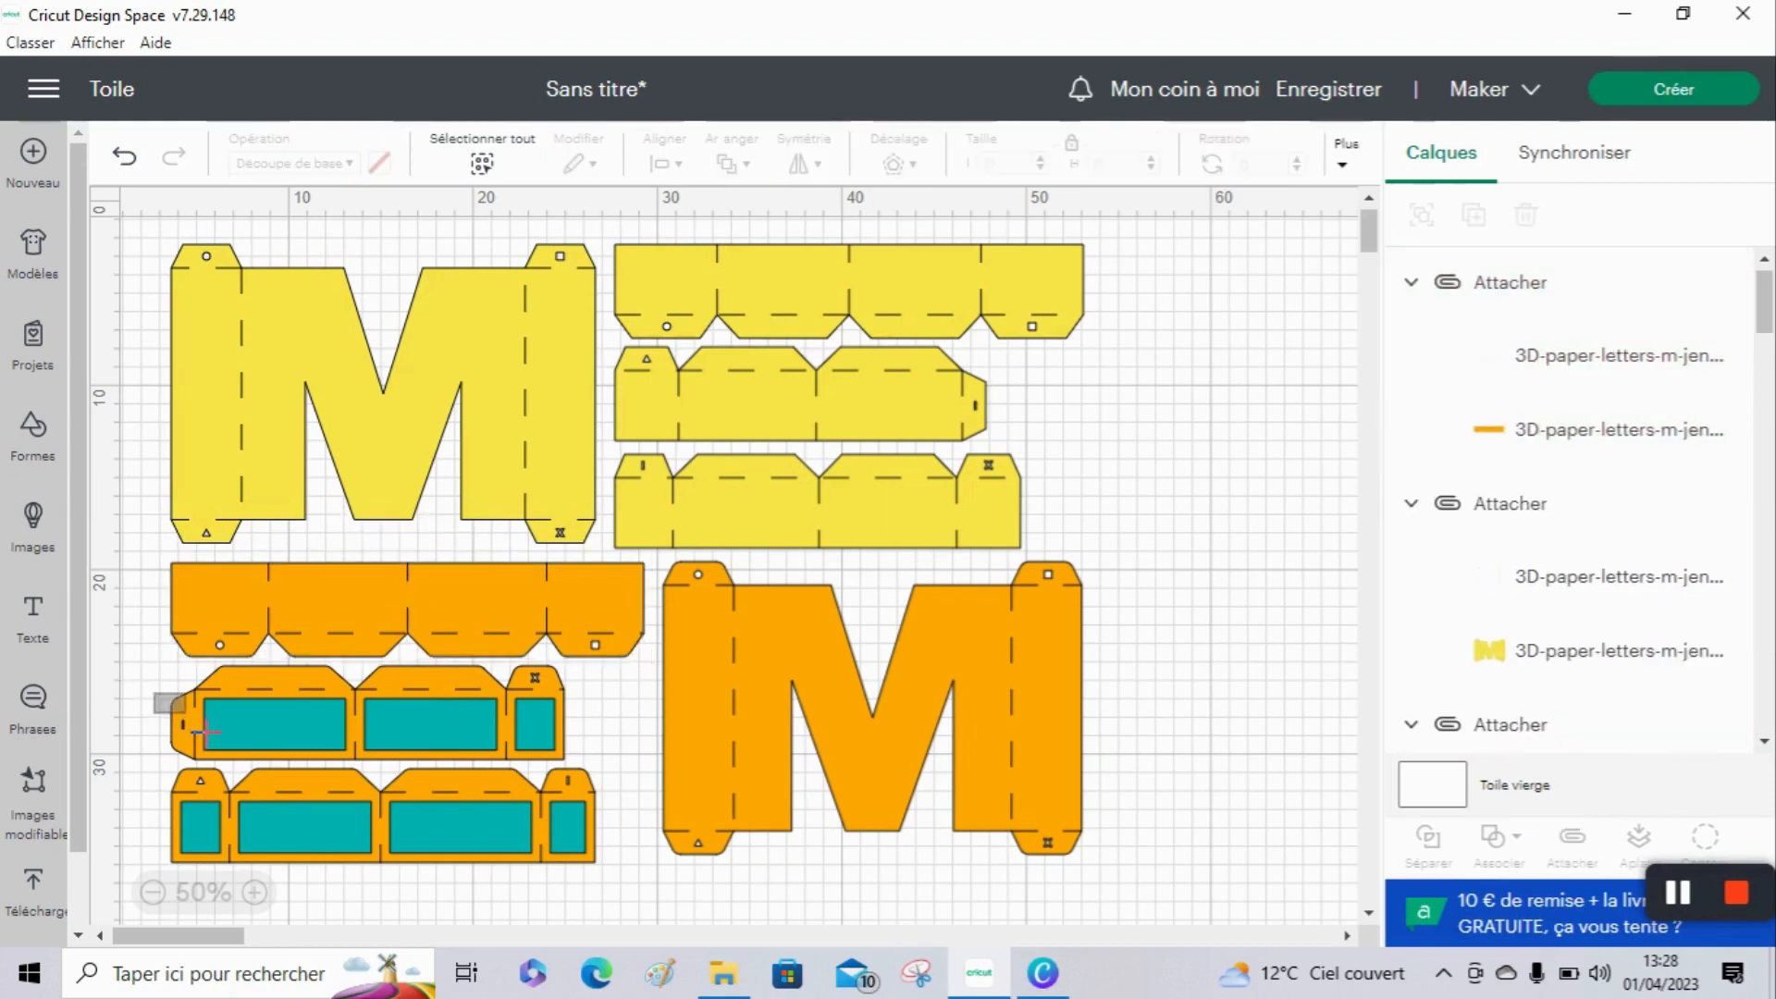
click(257, 694)
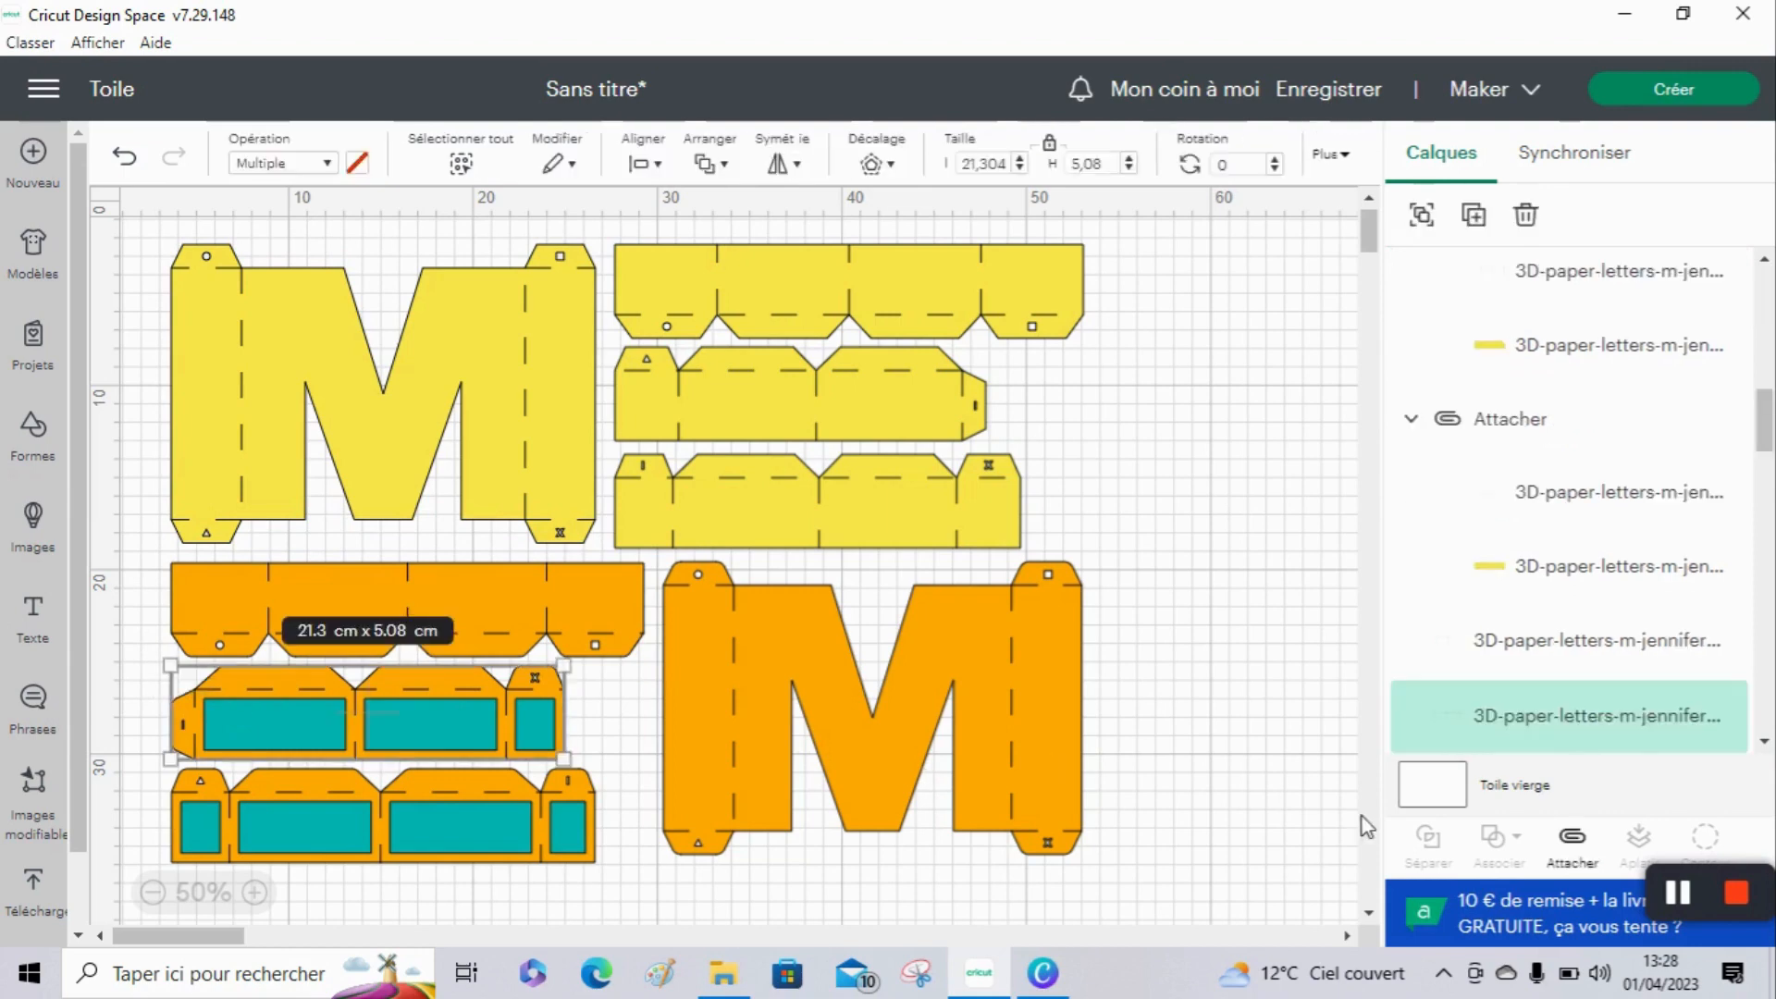
click(1570, 842)
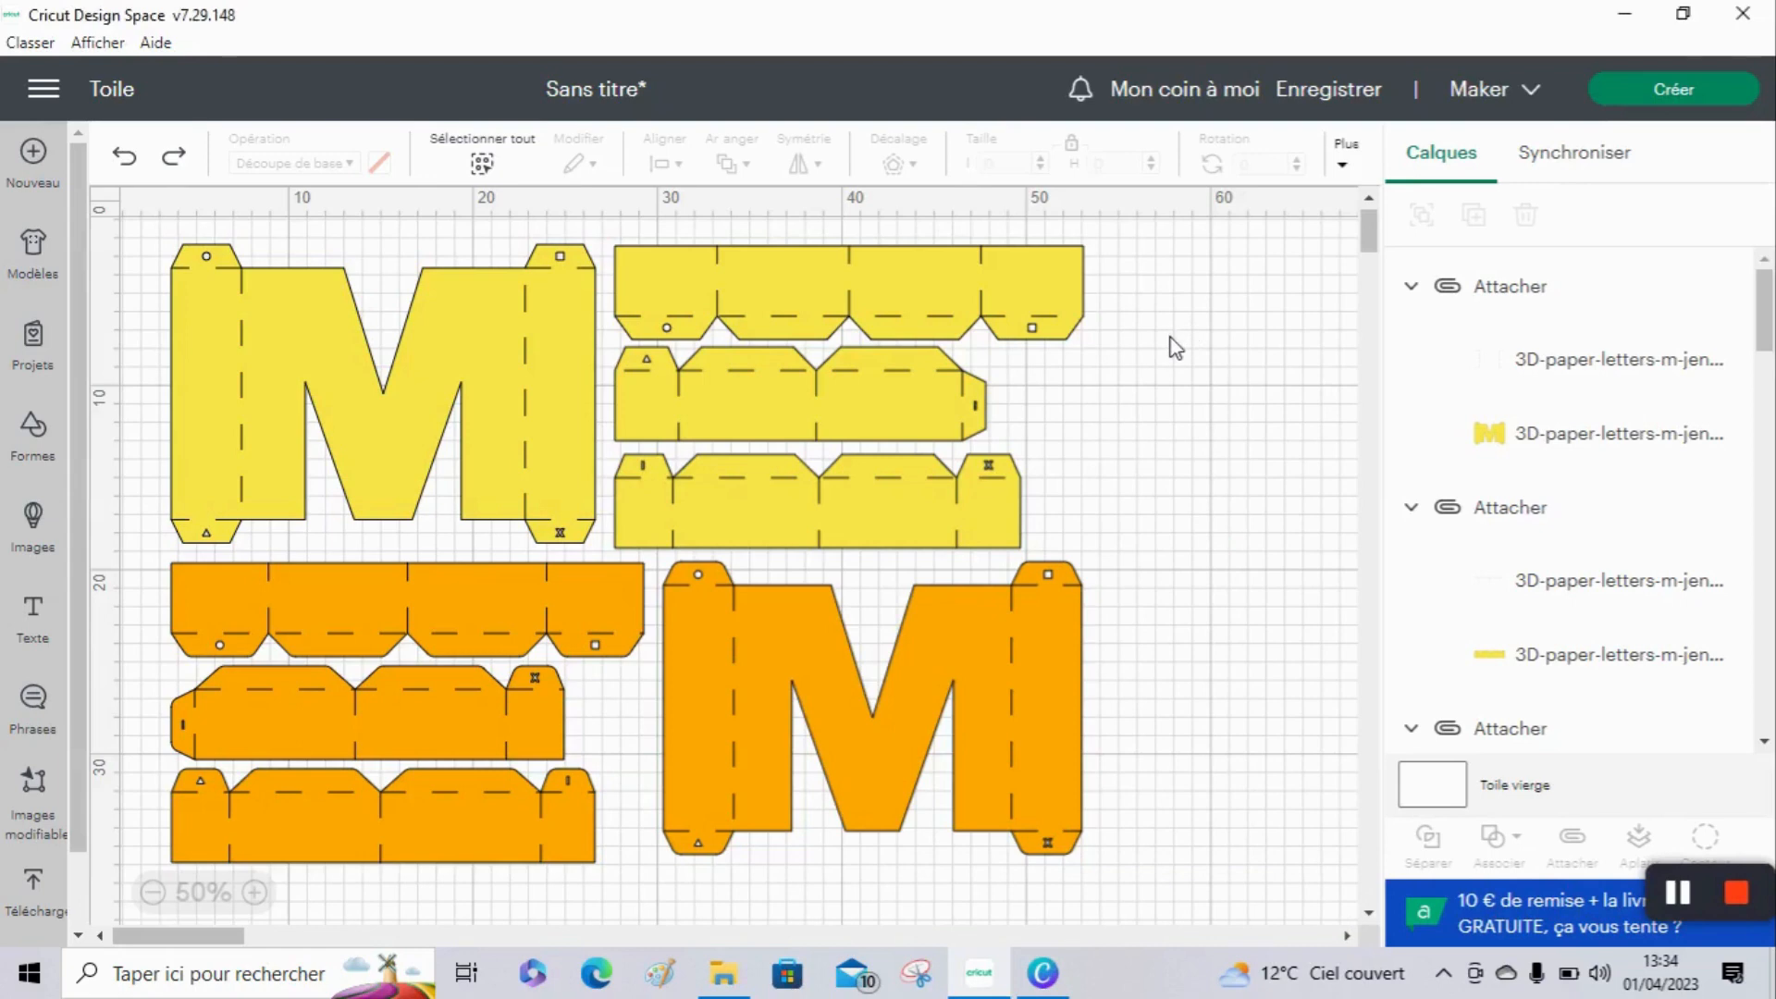
Step: Select the yellow M together with the three yellow strips and send them all to the back
drag(1151, 288, 259, 494)
click(723, 166)
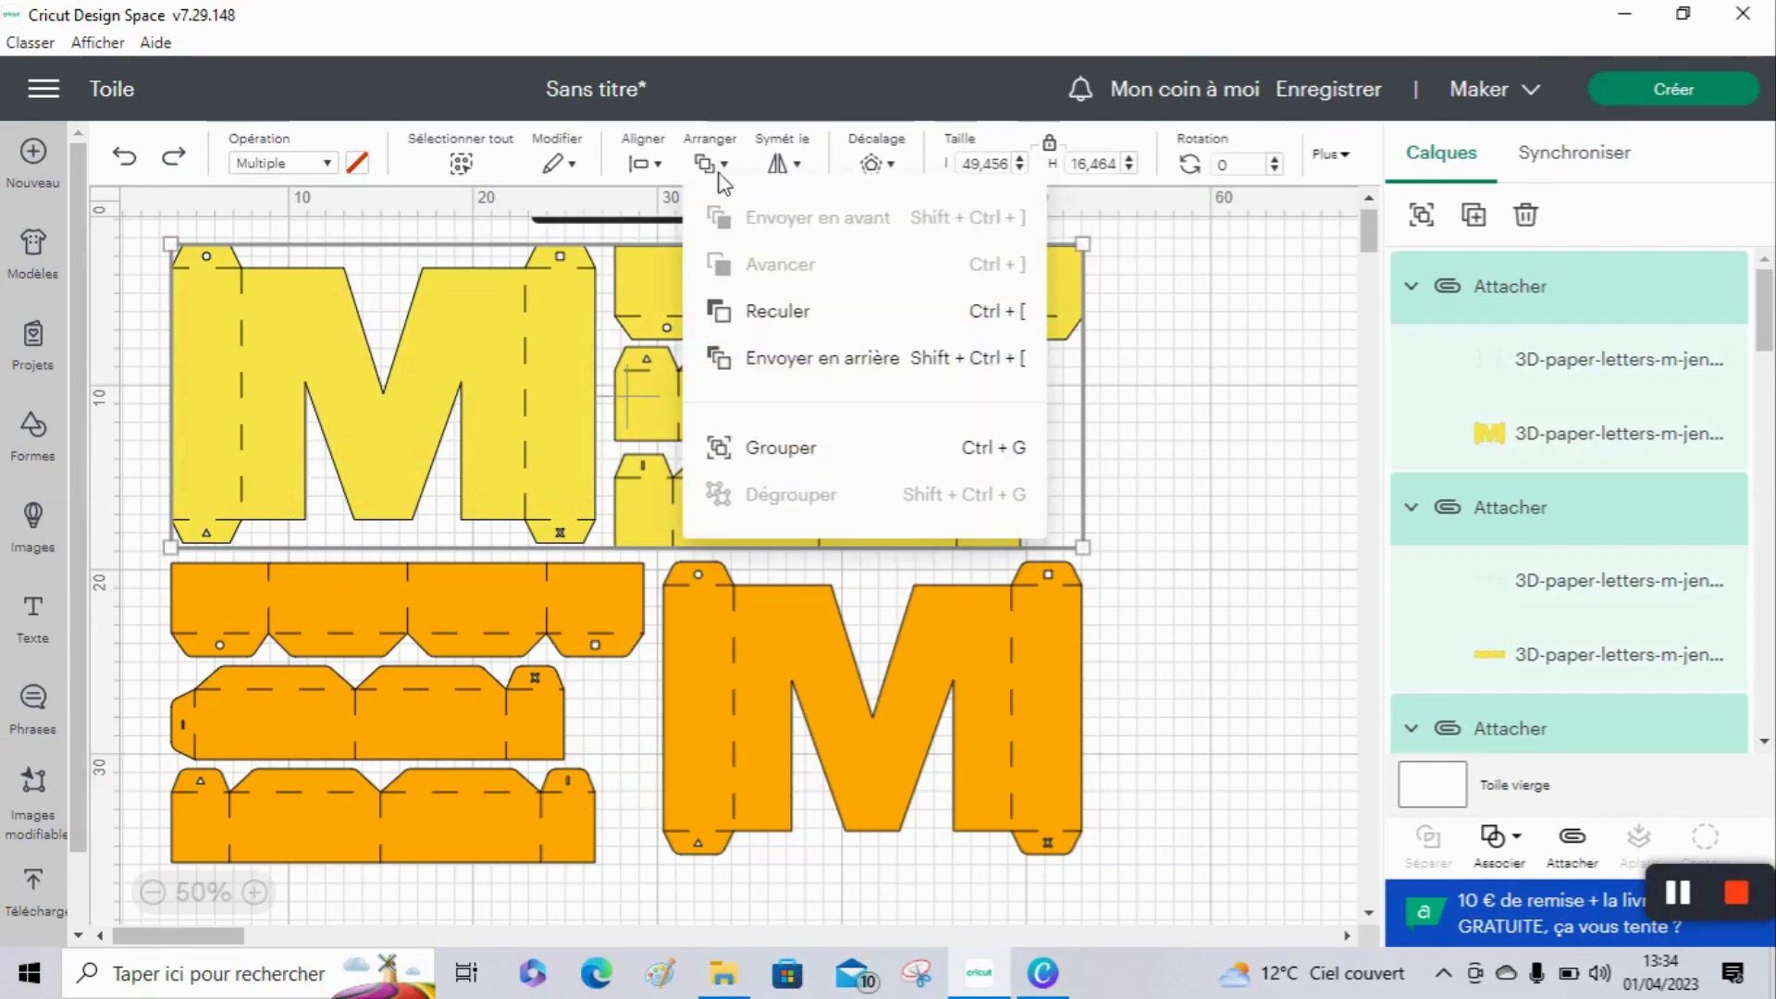
click(740, 352)
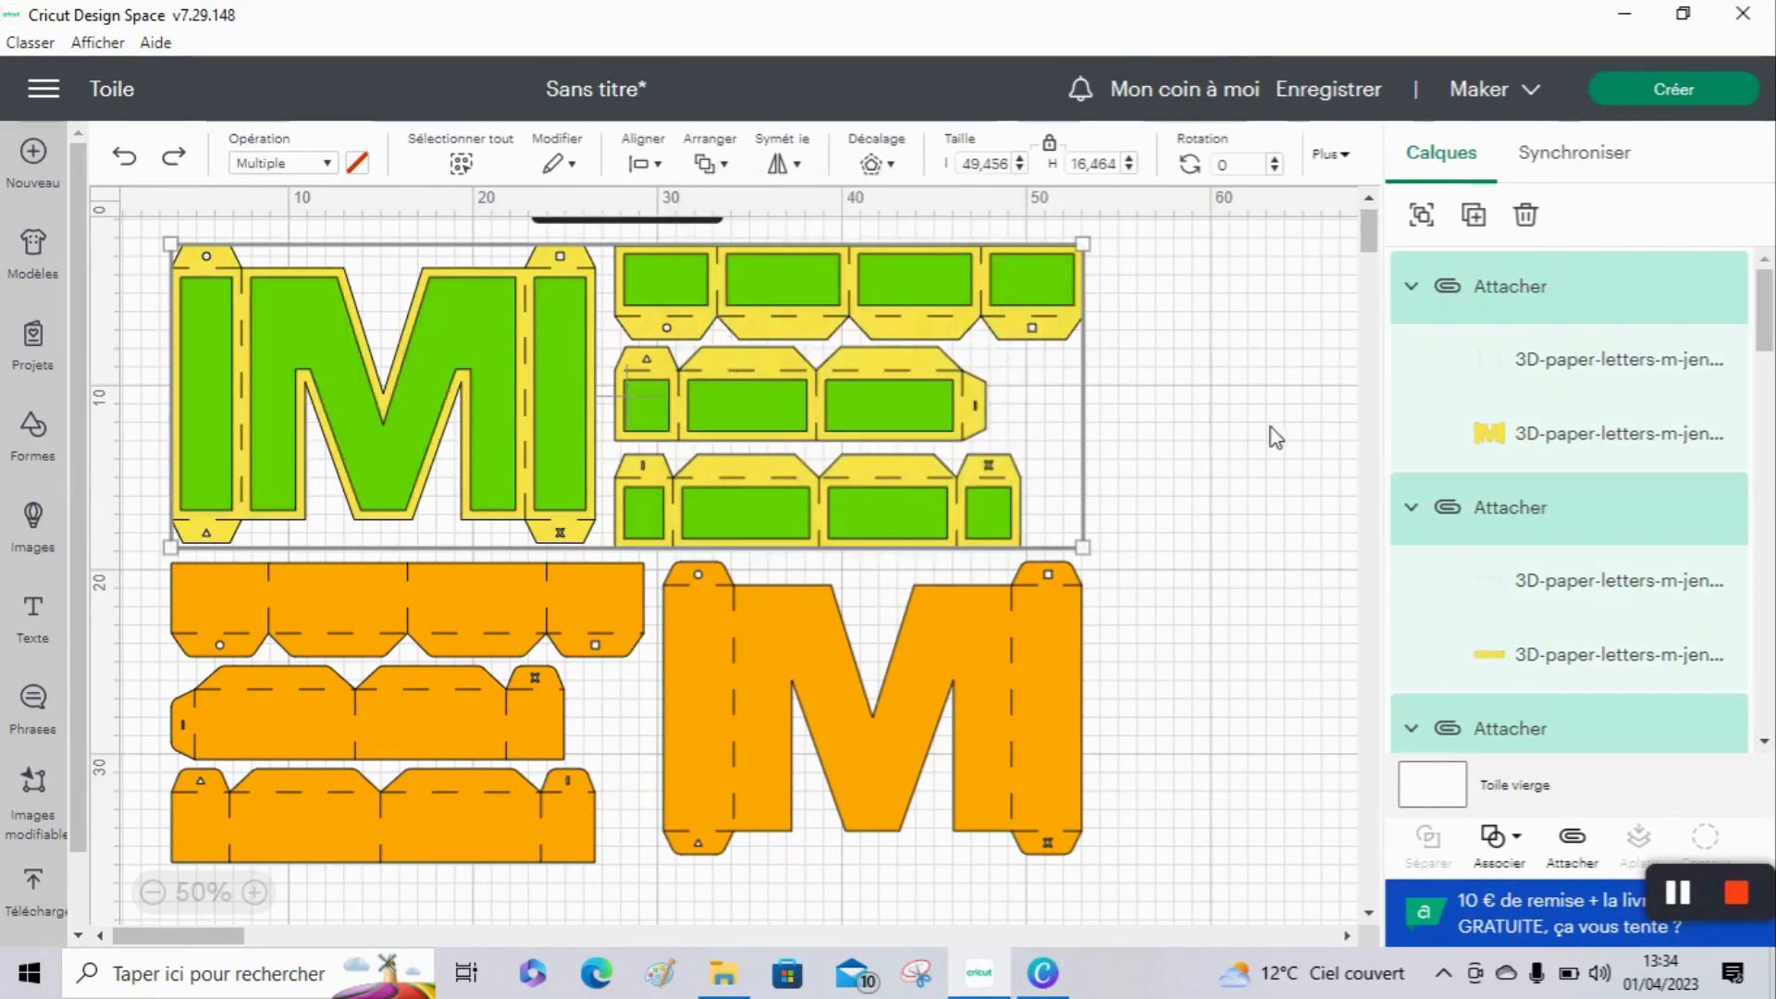
Step: Select the orange M together with the three orange strips and send them all to the back
click(1202, 658)
drag(1131, 574, 317, 830)
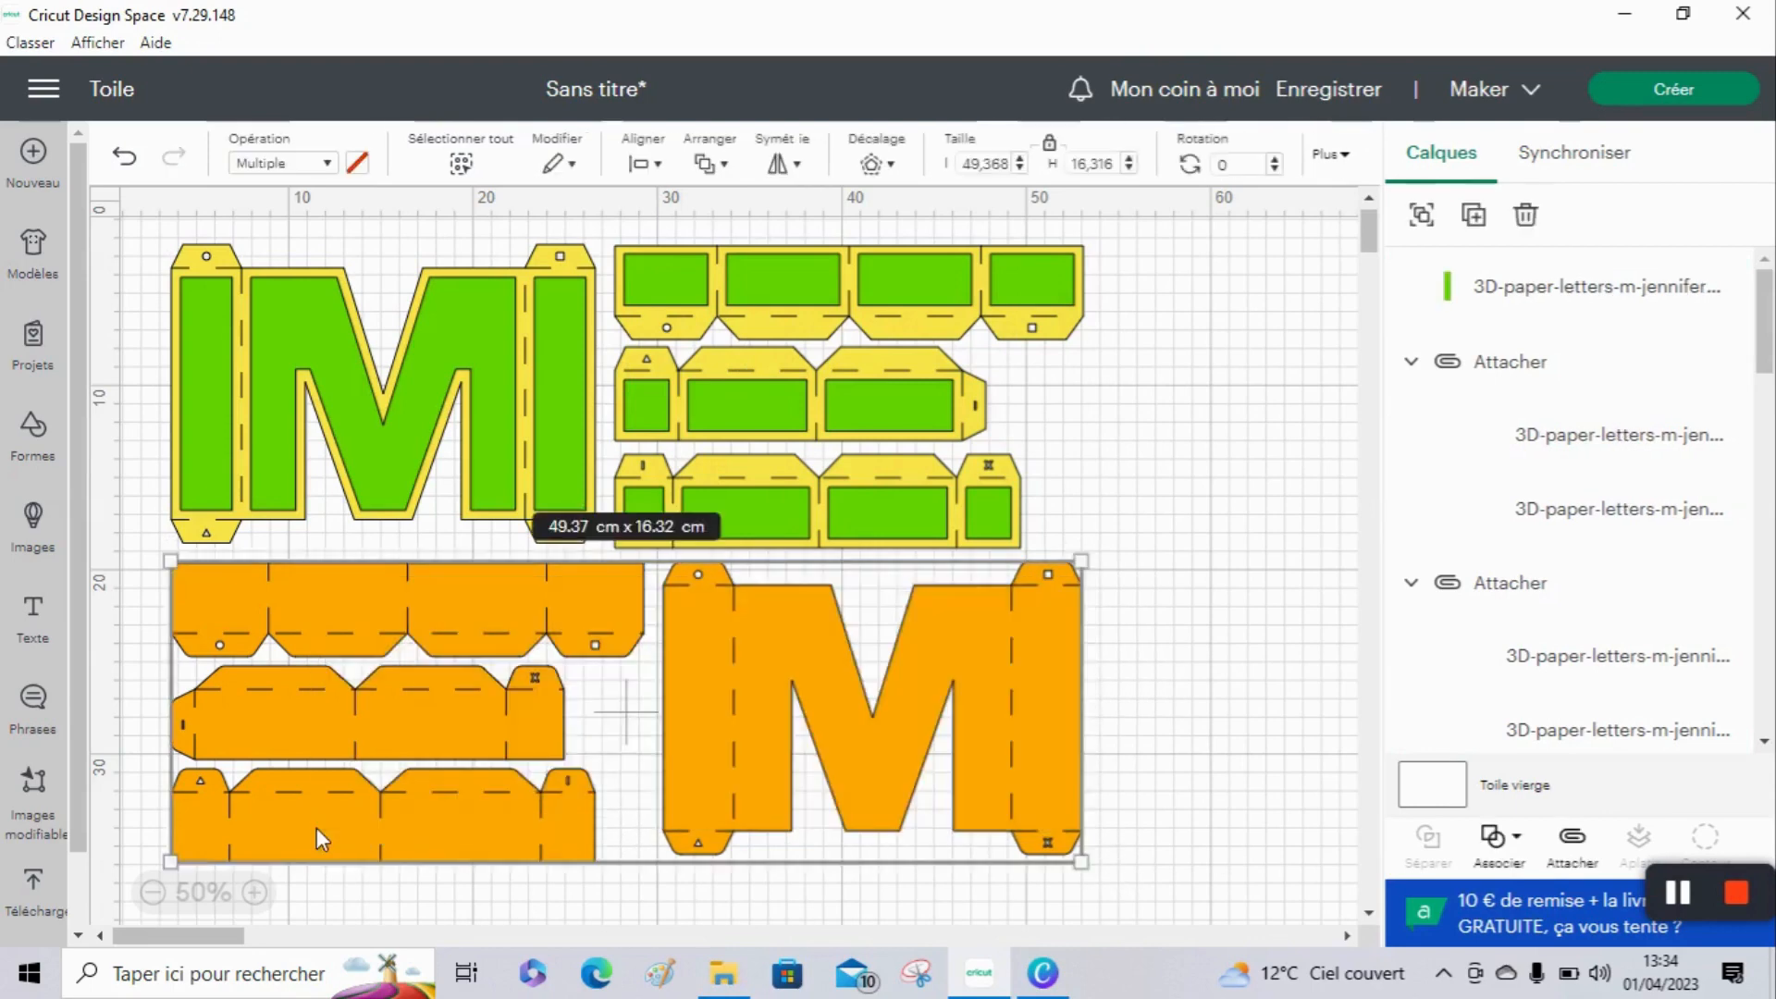
click(711, 164)
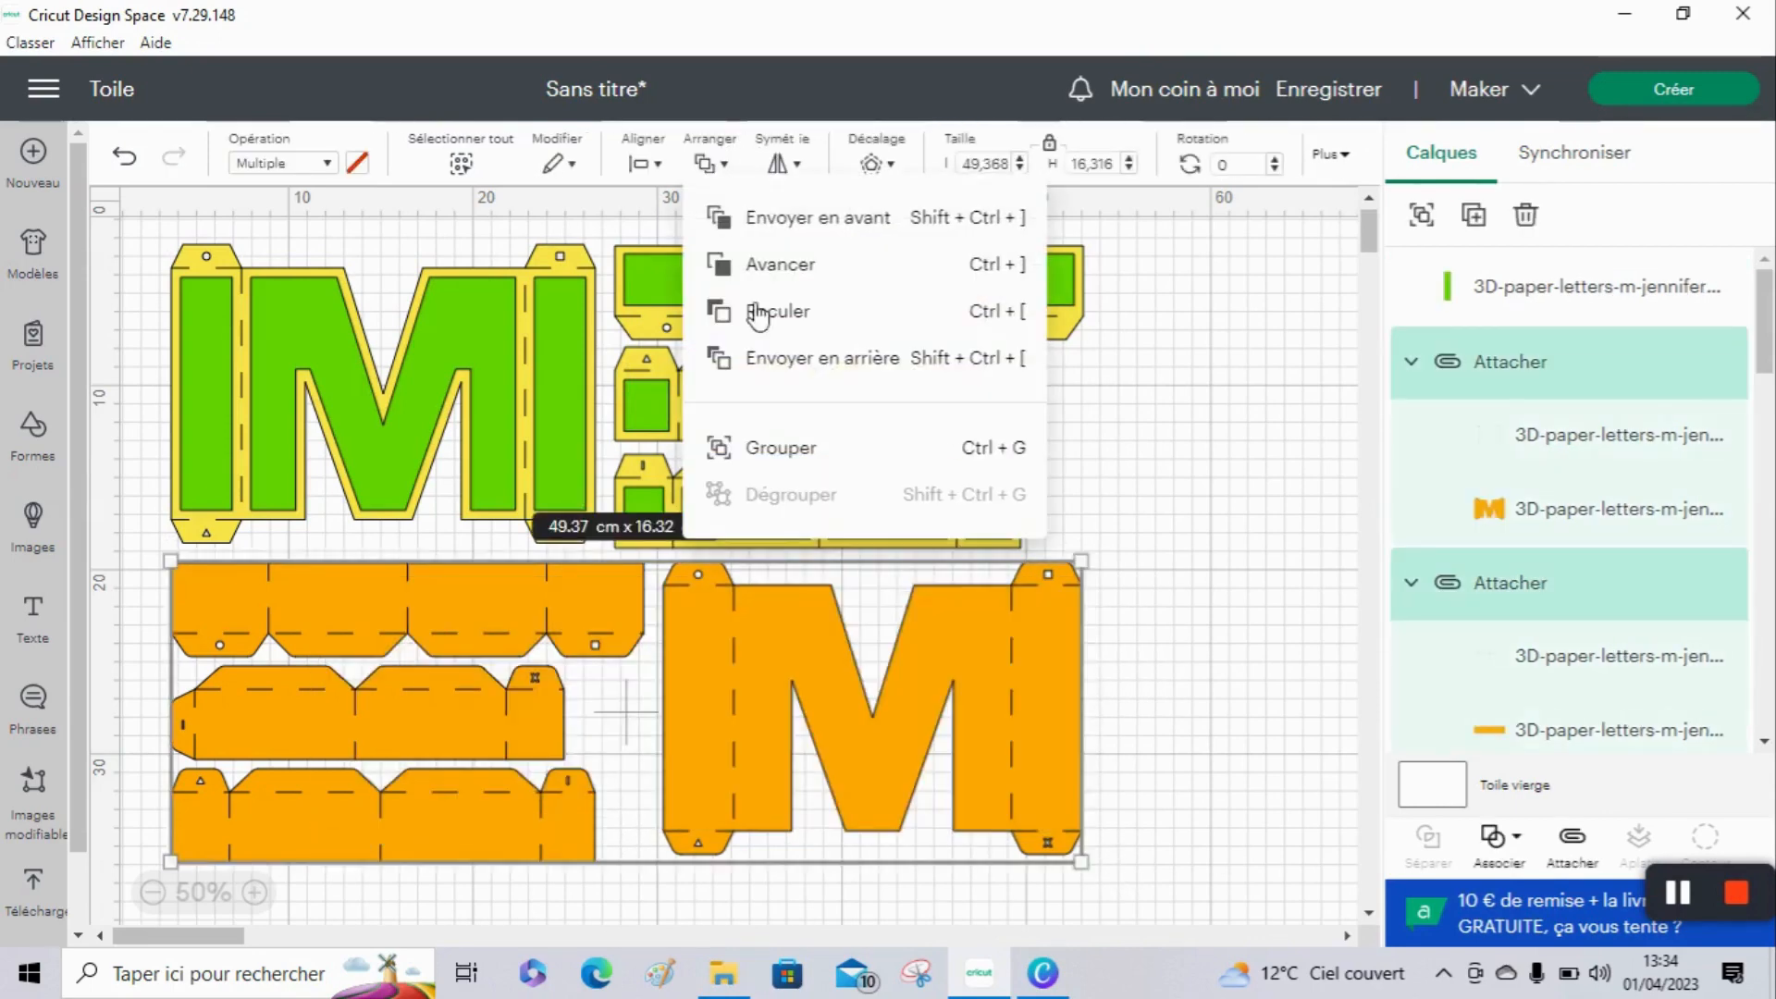
click(782, 361)
click(1230, 524)
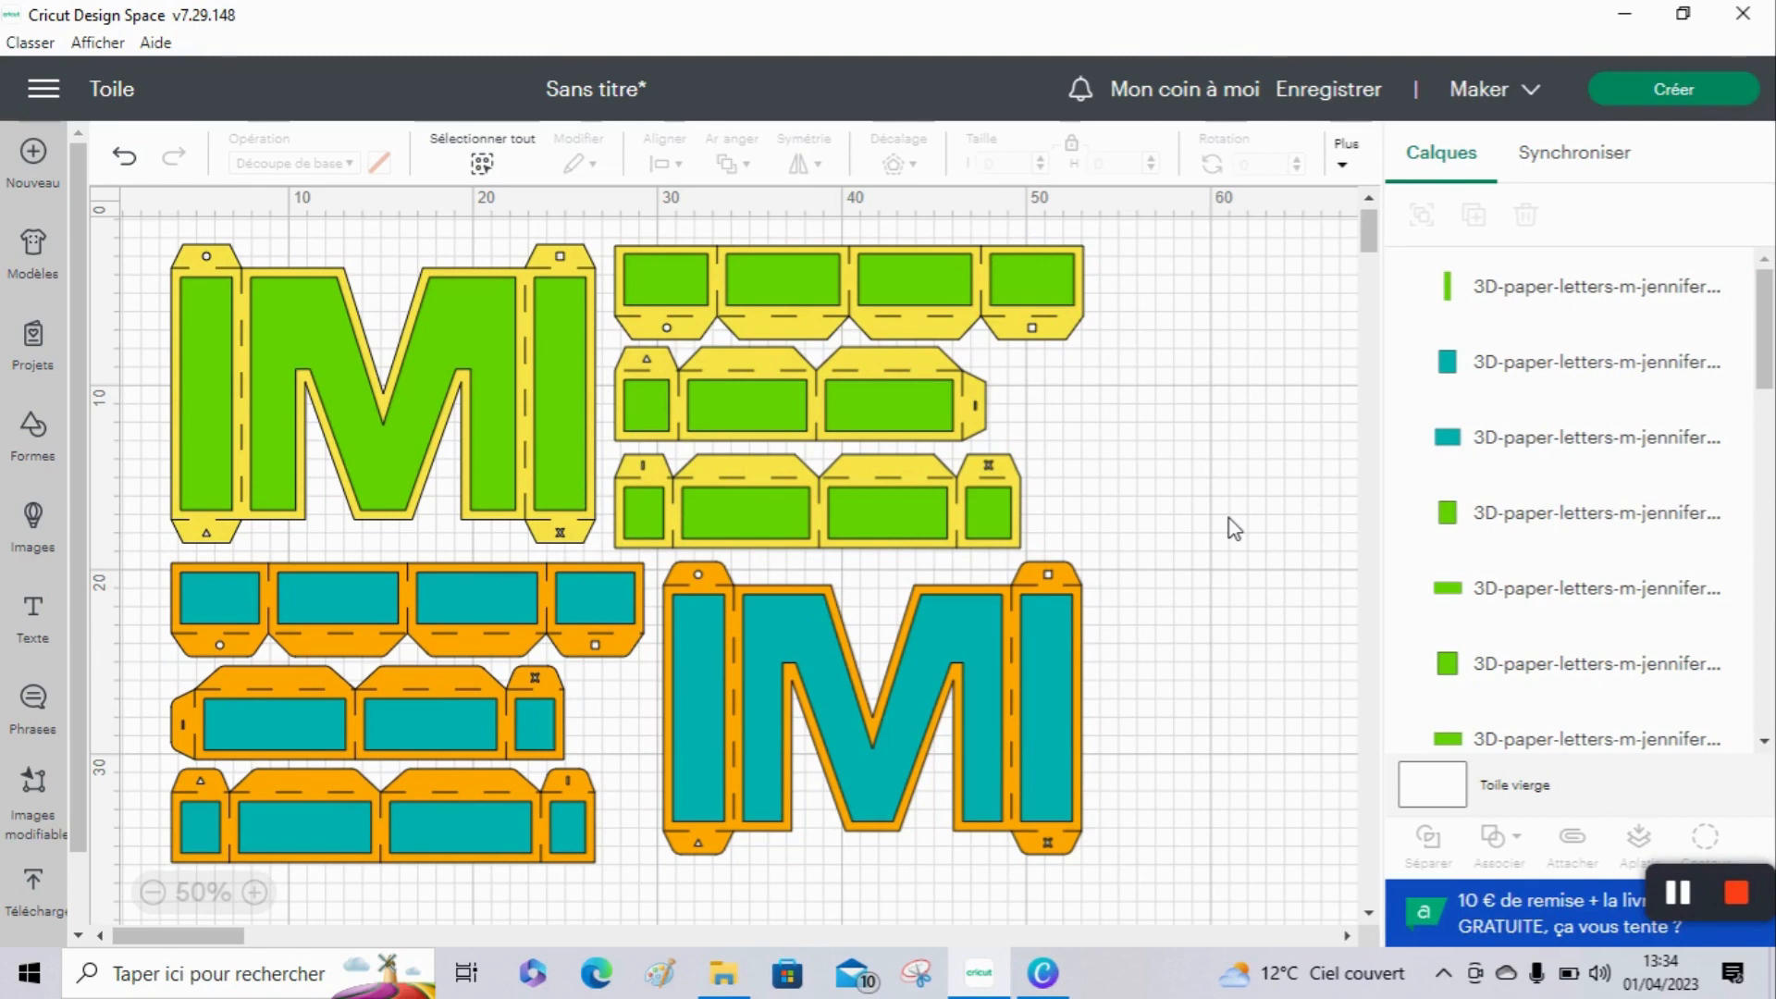
Step: Proceed to the mat preparation for the project and look over the whole layout of the first orange mat
click(1674, 104)
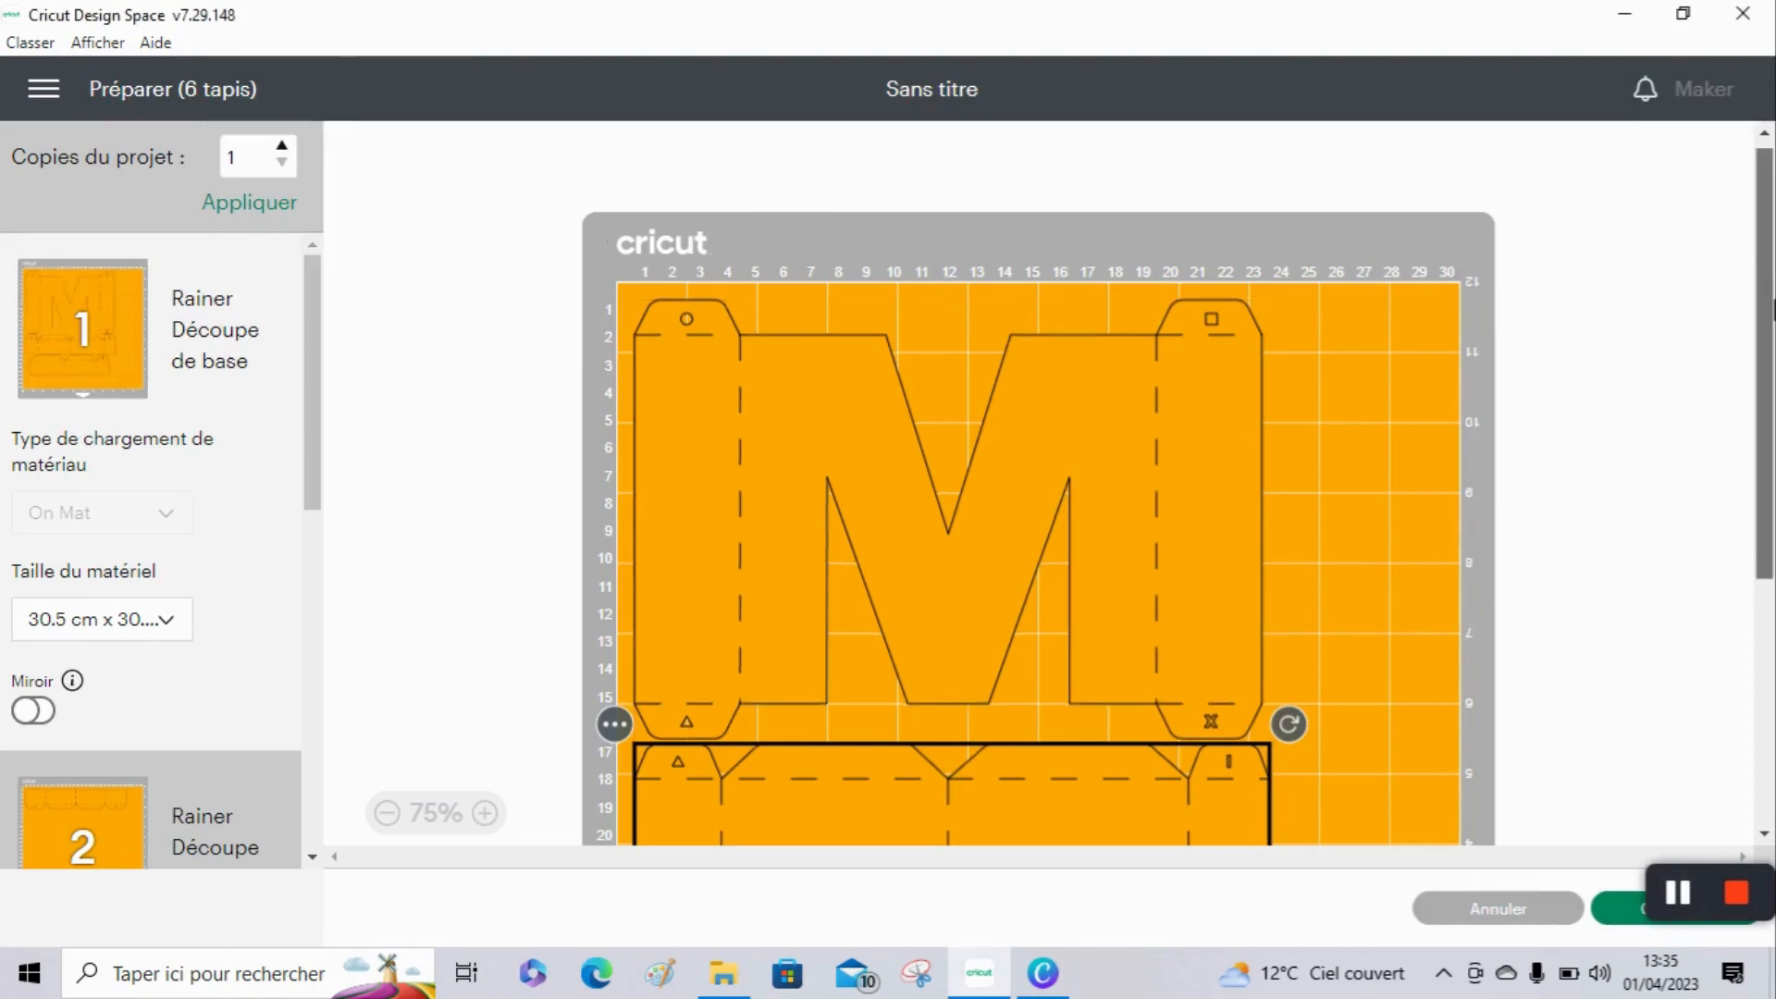
scroll(646, 396, down, 1)
mouse_move(313, 304)
mouse_down()
mouse_move(297, 649)
mouse_move(285, 392)
mouse_move(307, 272)
mouse_up()
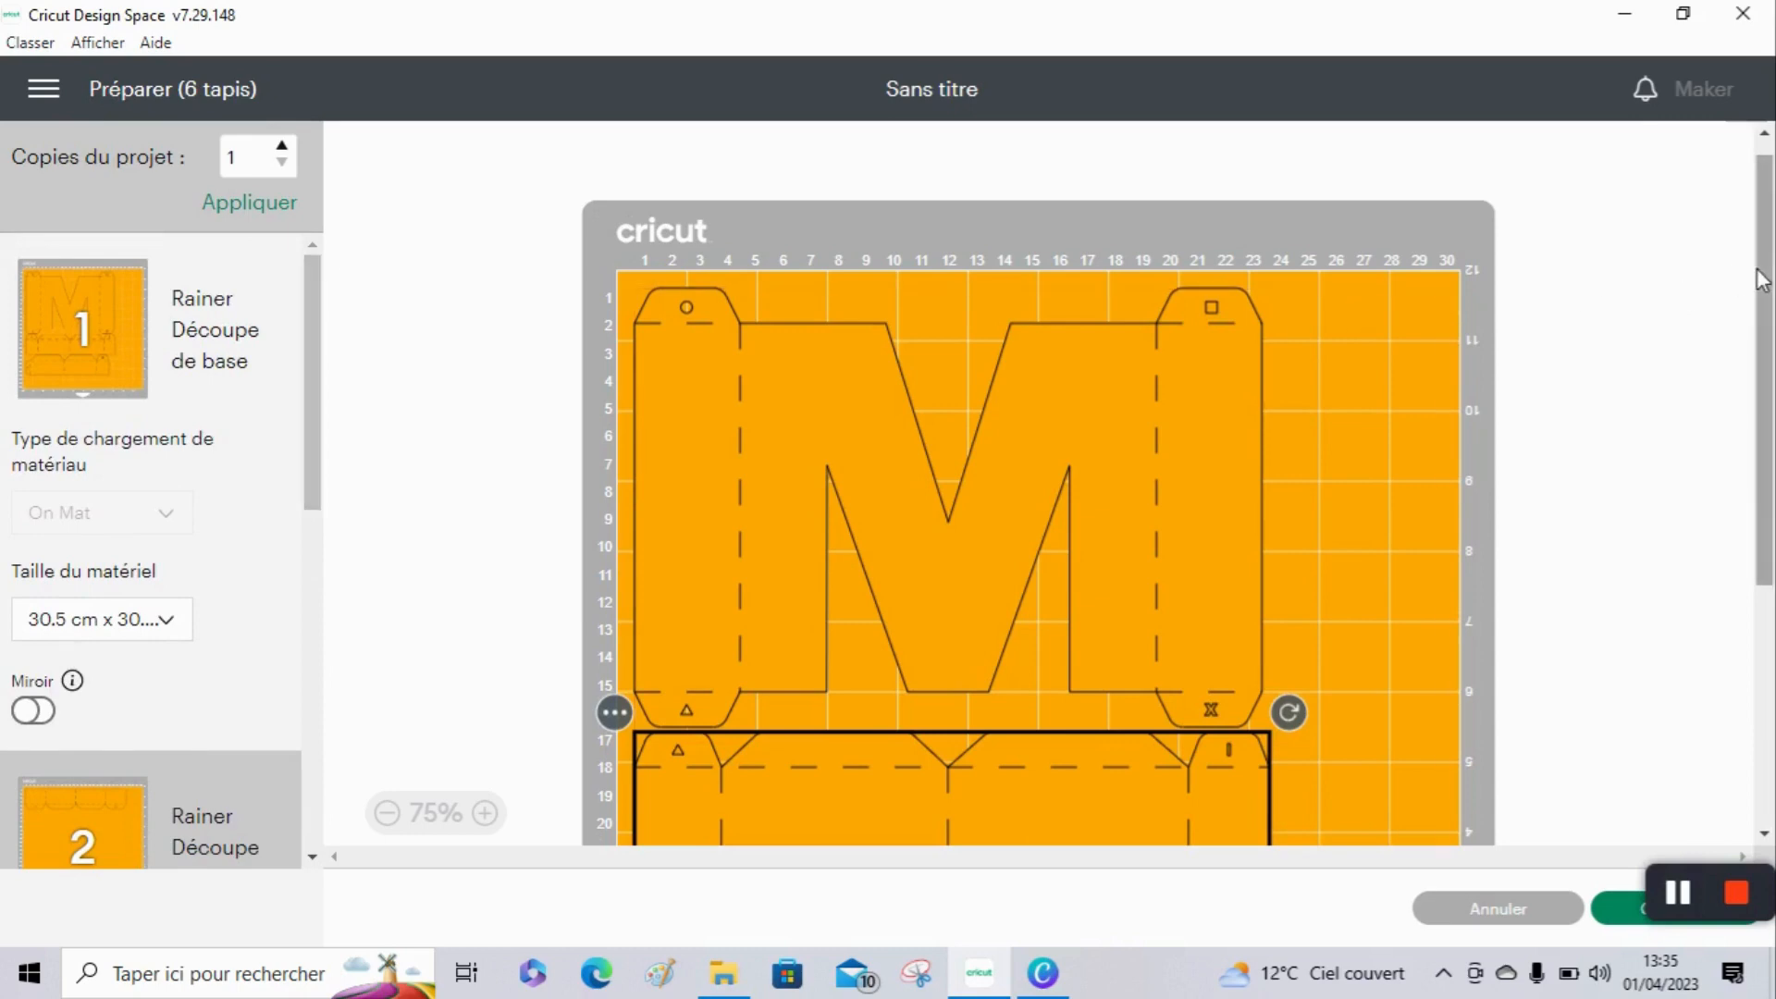
drag(1762, 280, 1772, 680)
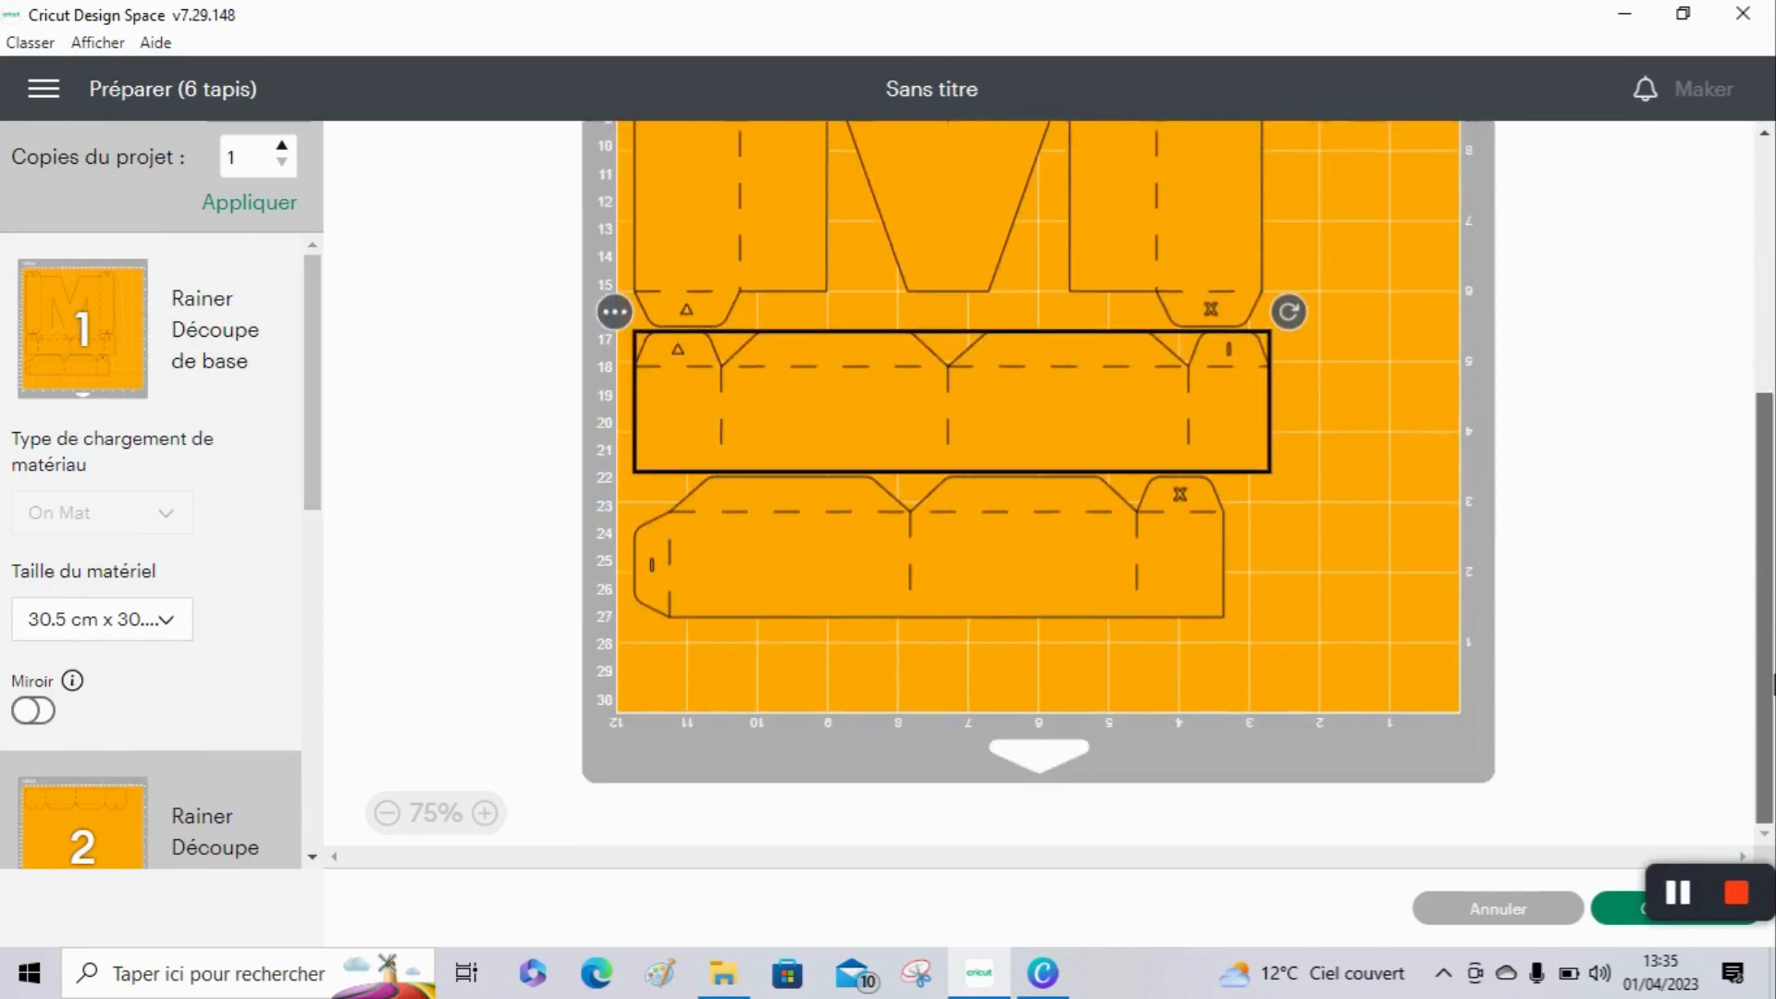
scroll(1036, 482, up, 5)
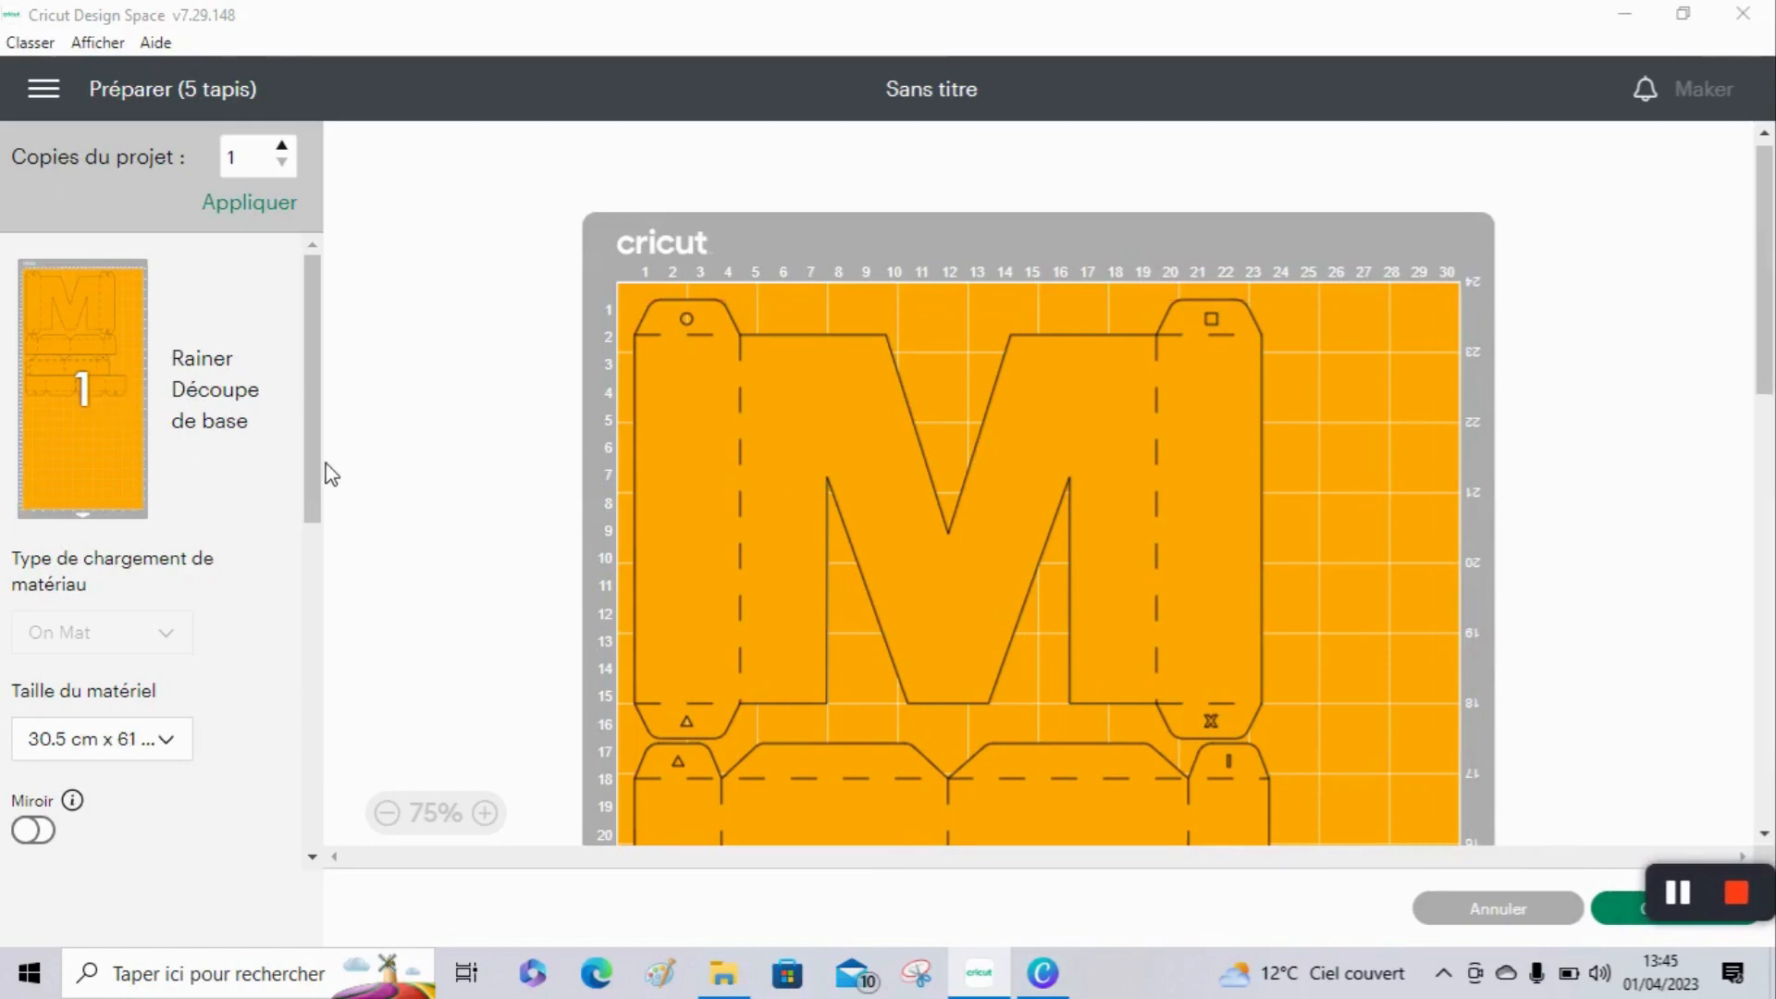
Step: Set the material size of the second mat, holding the yellow M, to 30.5 cm x 61 cm
scroll(308, 509, down, 5)
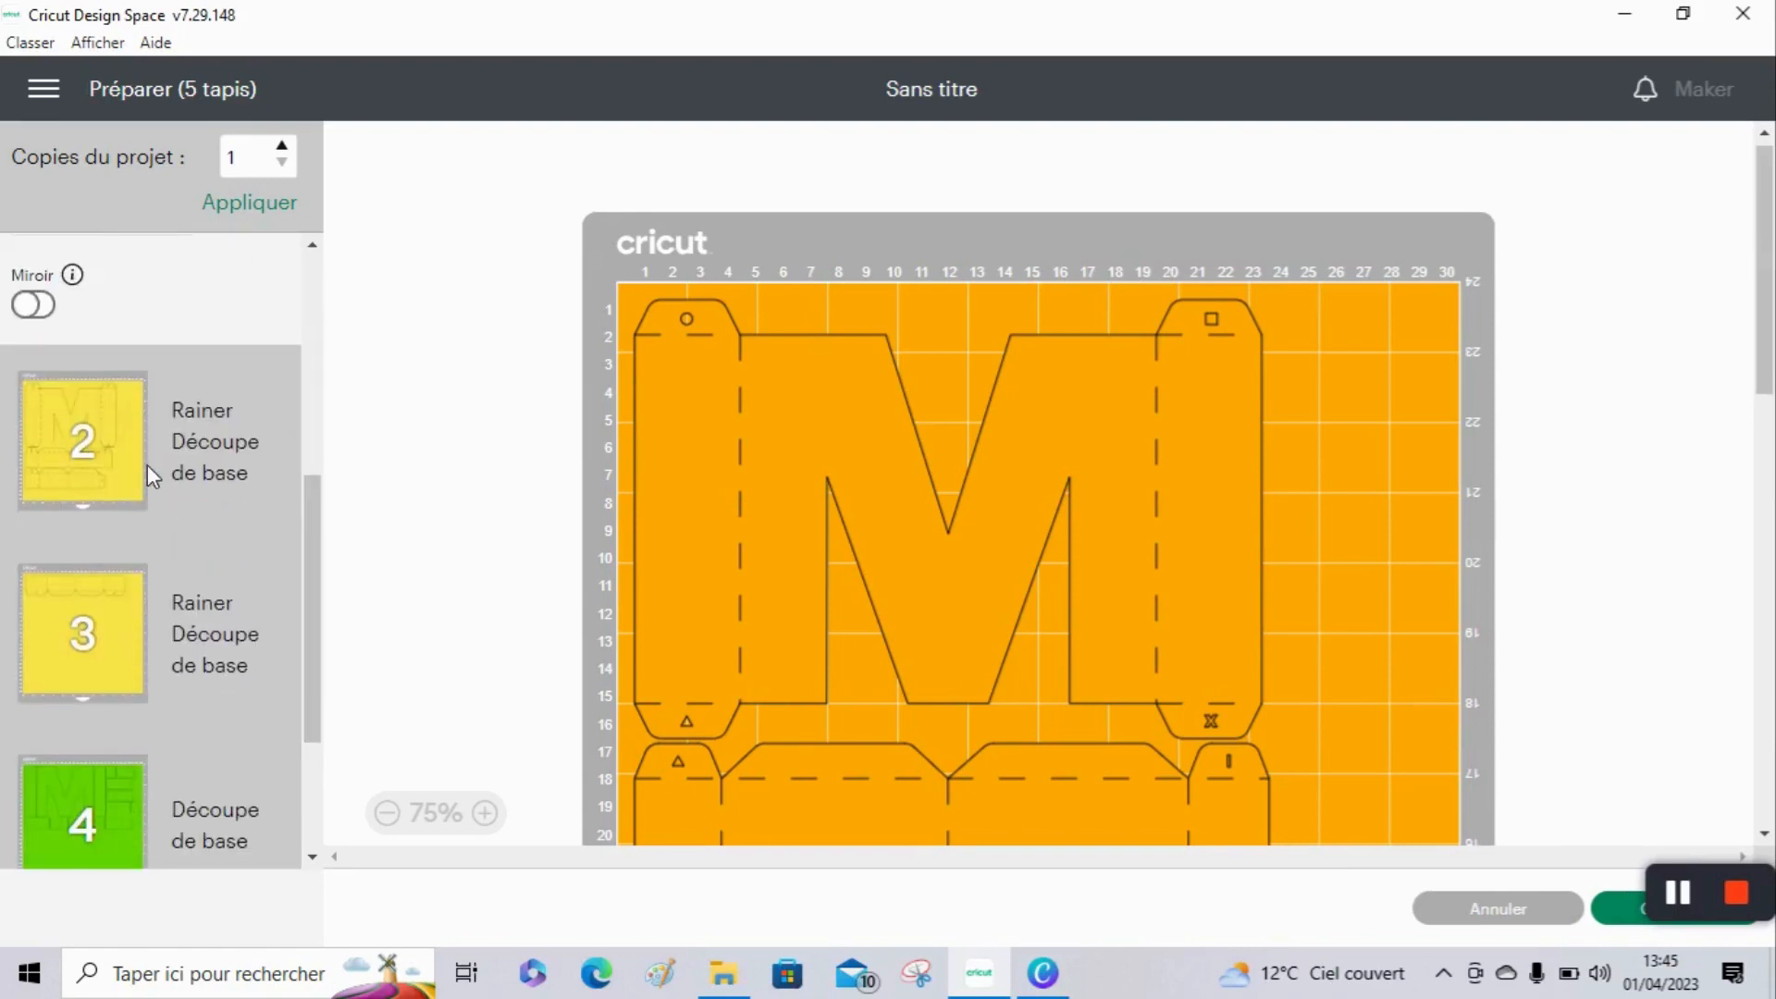
click(147, 464)
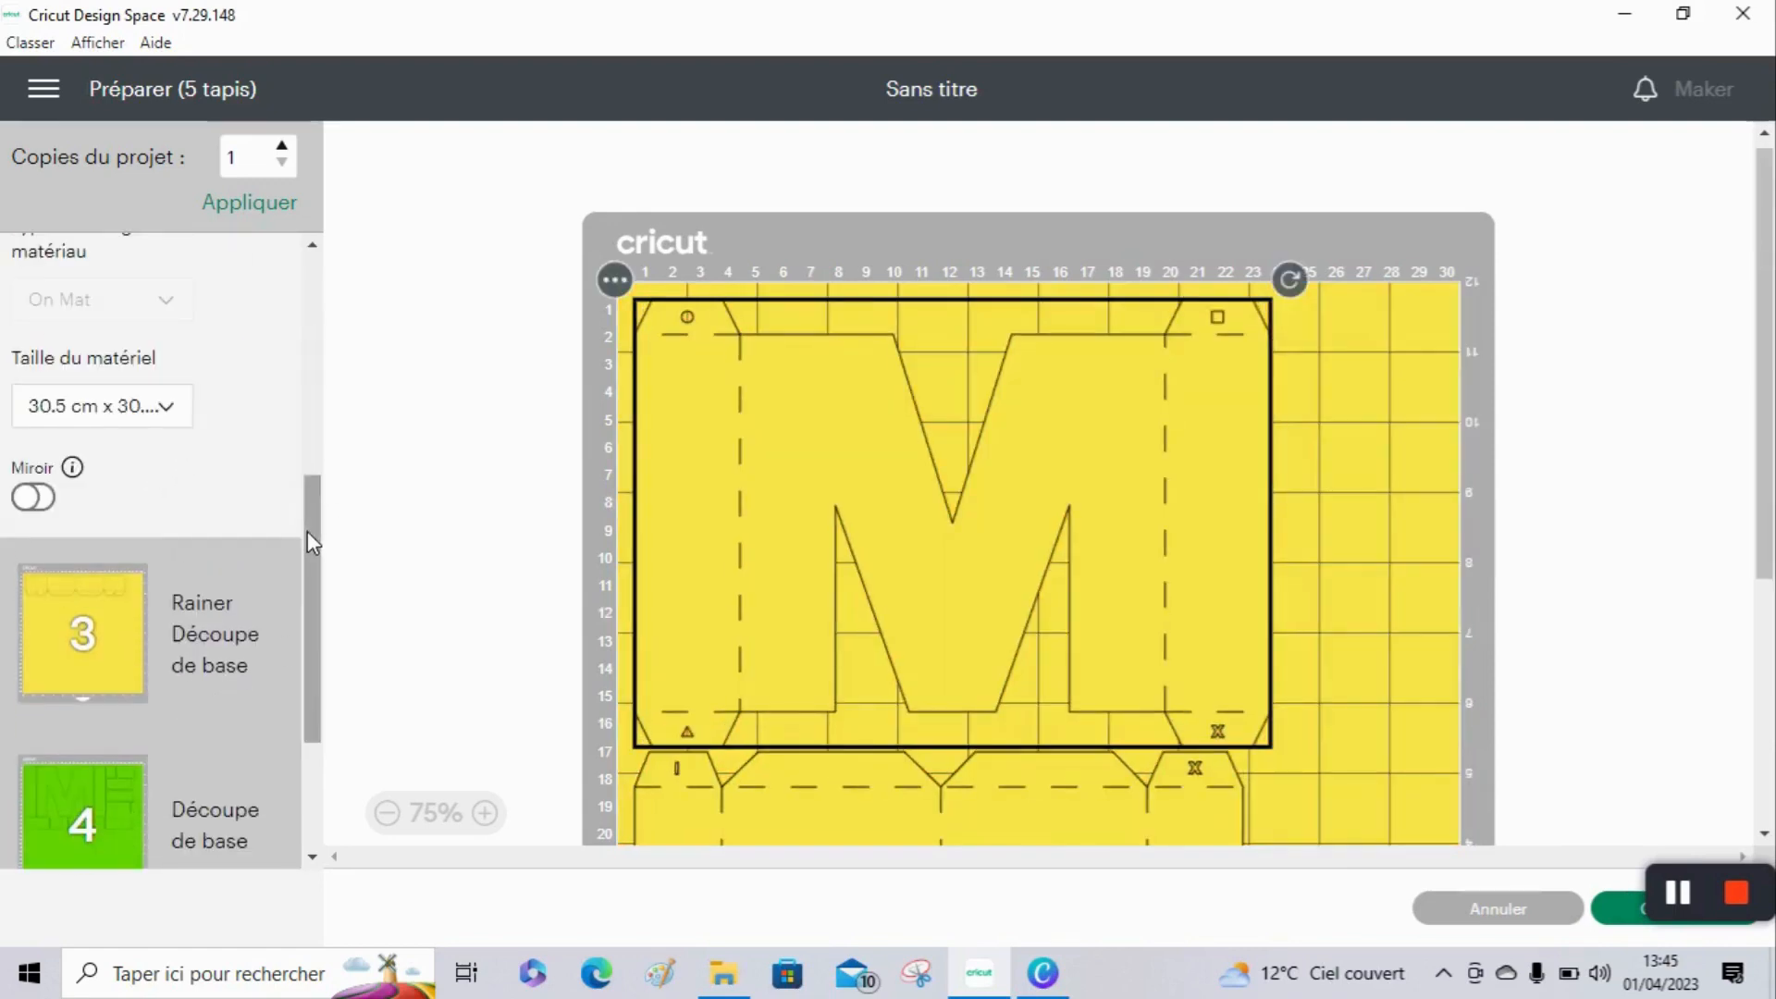
drag(308, 531, 309, 416)
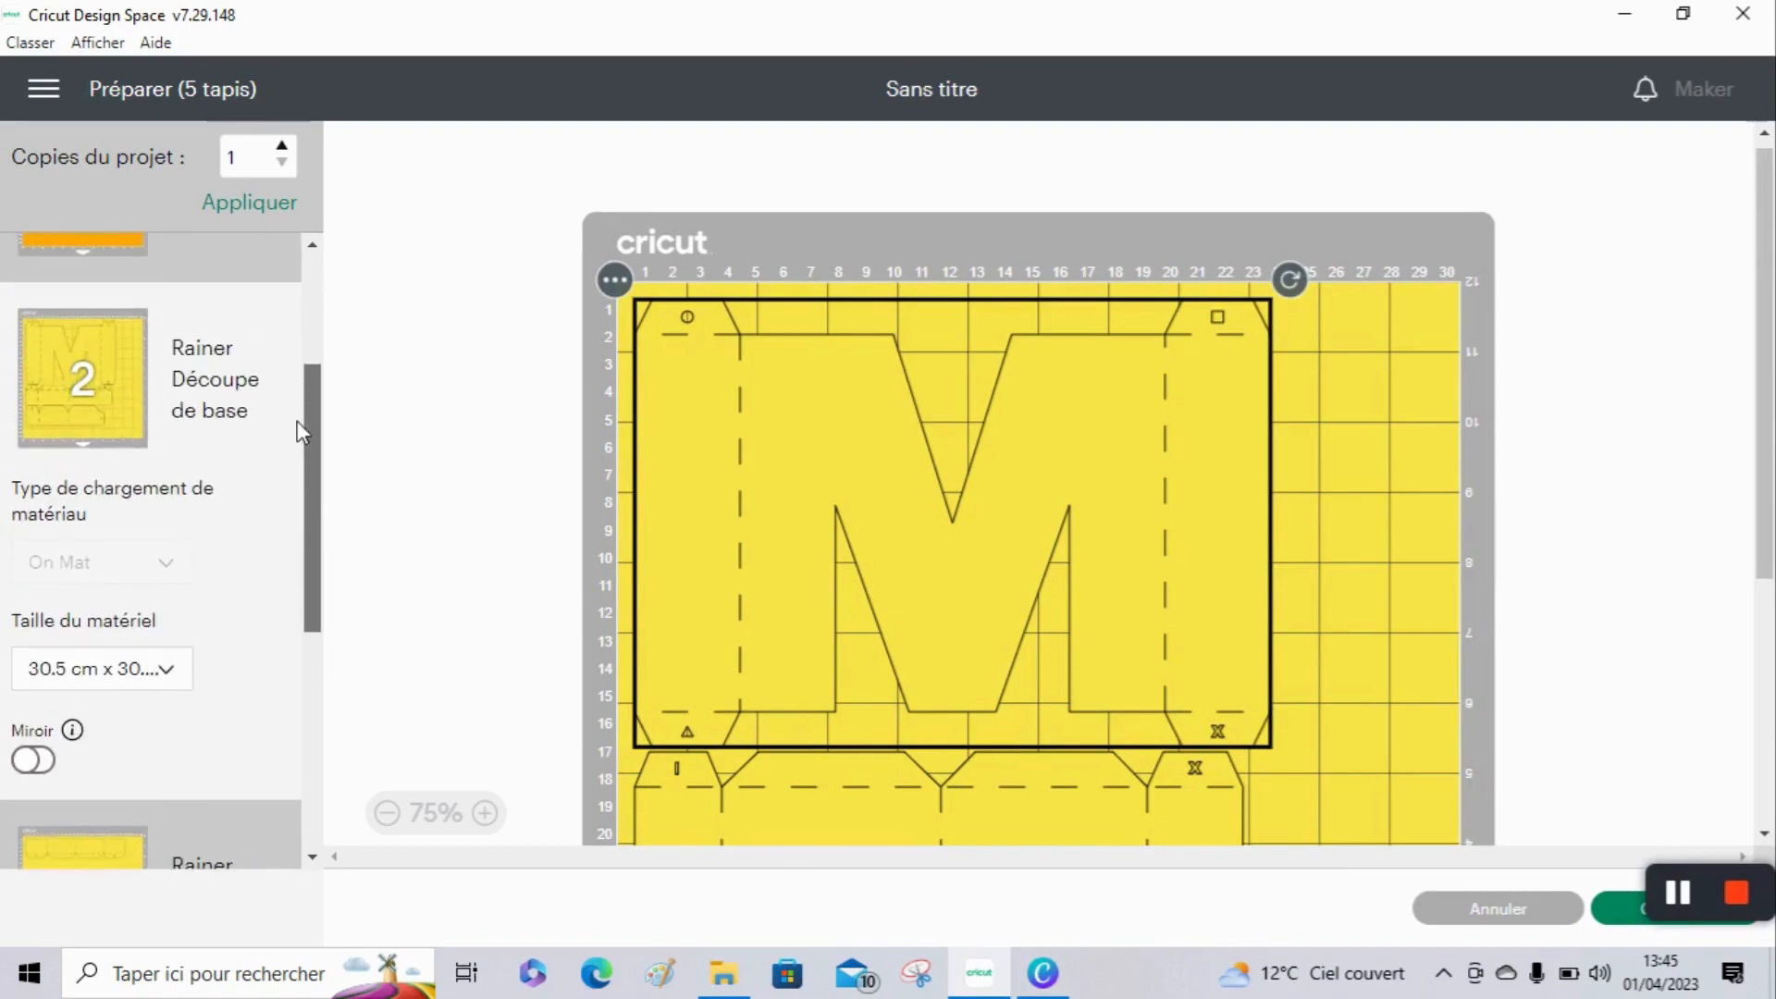
click(121, 685)
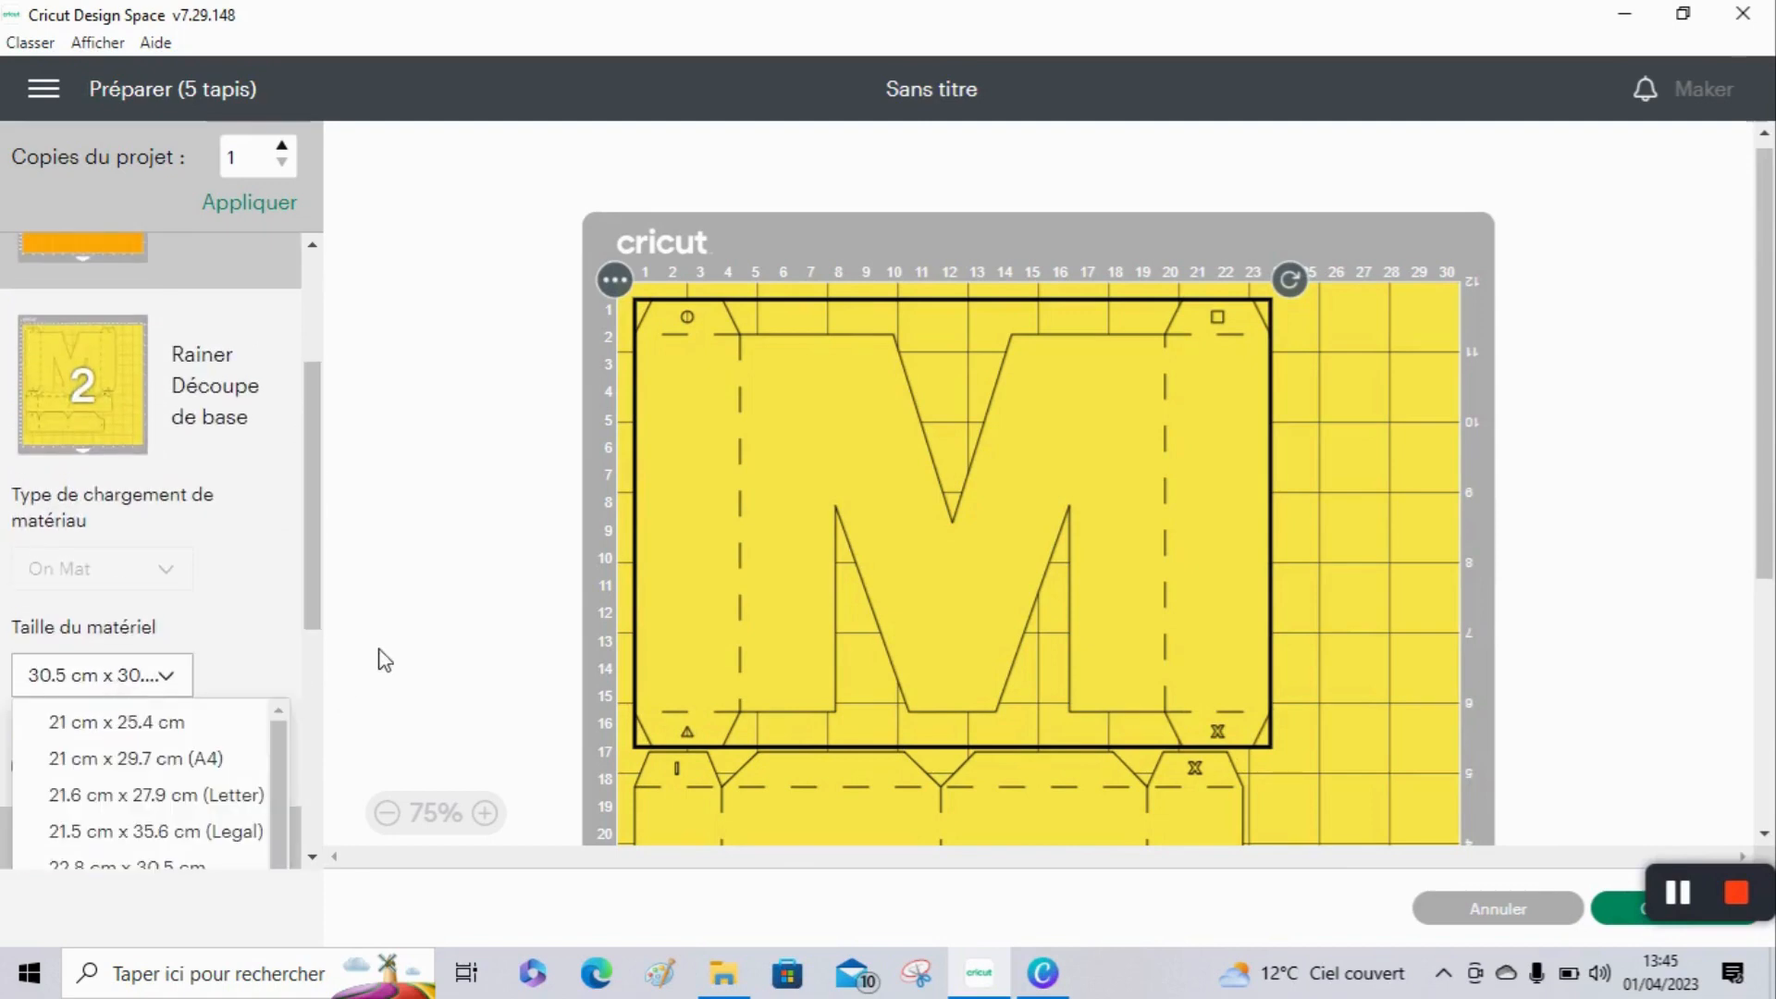
drag(315, 611, 303, 676)
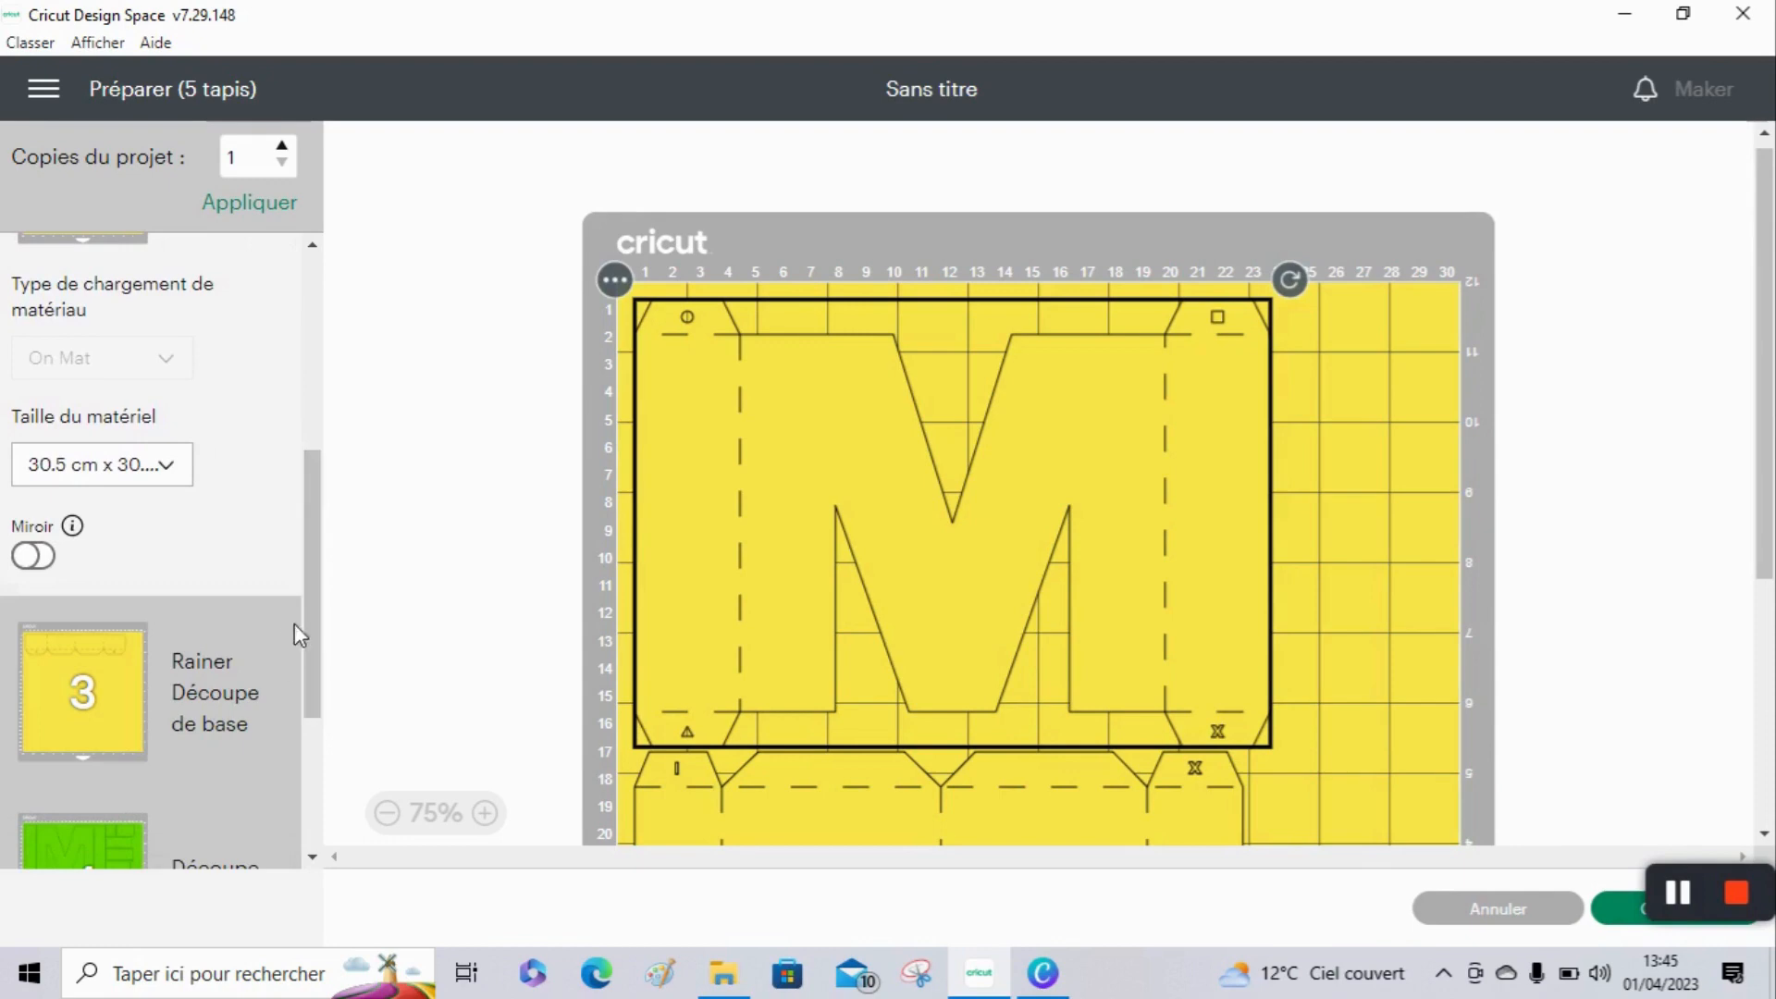
click(145, 467)
drag(280, 578, 282, 672)
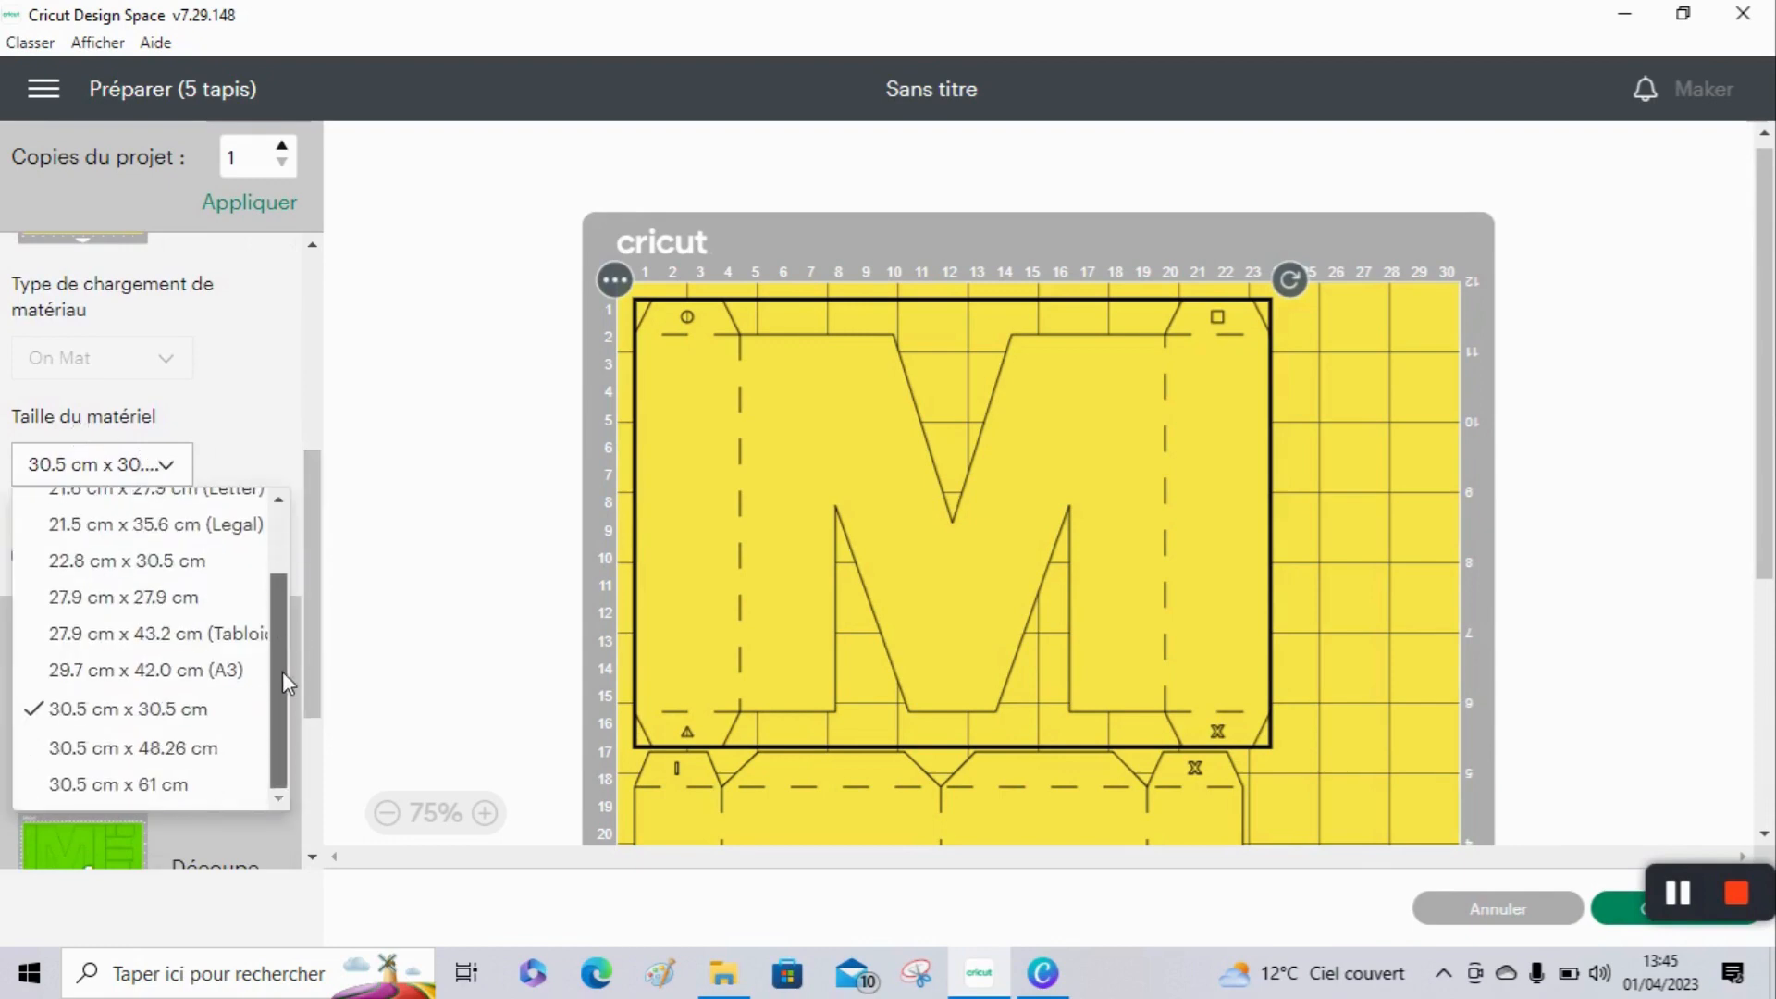
click(165, 786)
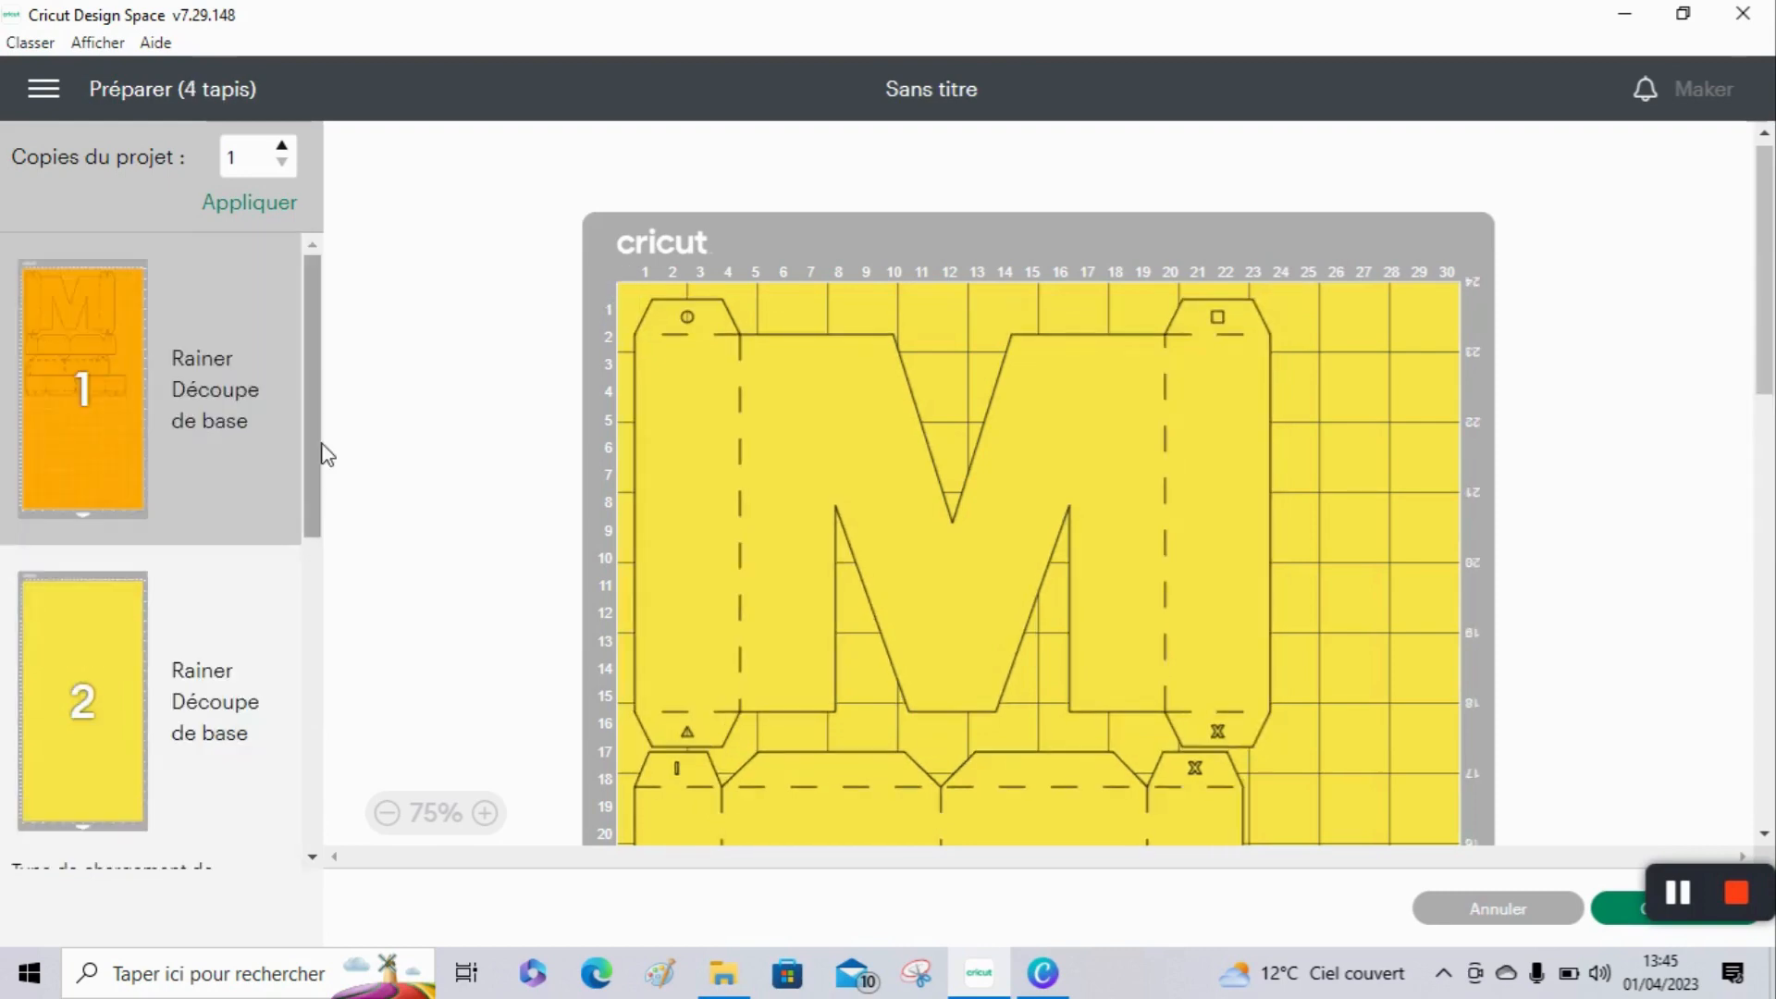
Step: Review the prepared mats and set the base material to Heavy Watercolor Paper – 140 lbs (300 gsm)
drag(317, 408, 326, 450)
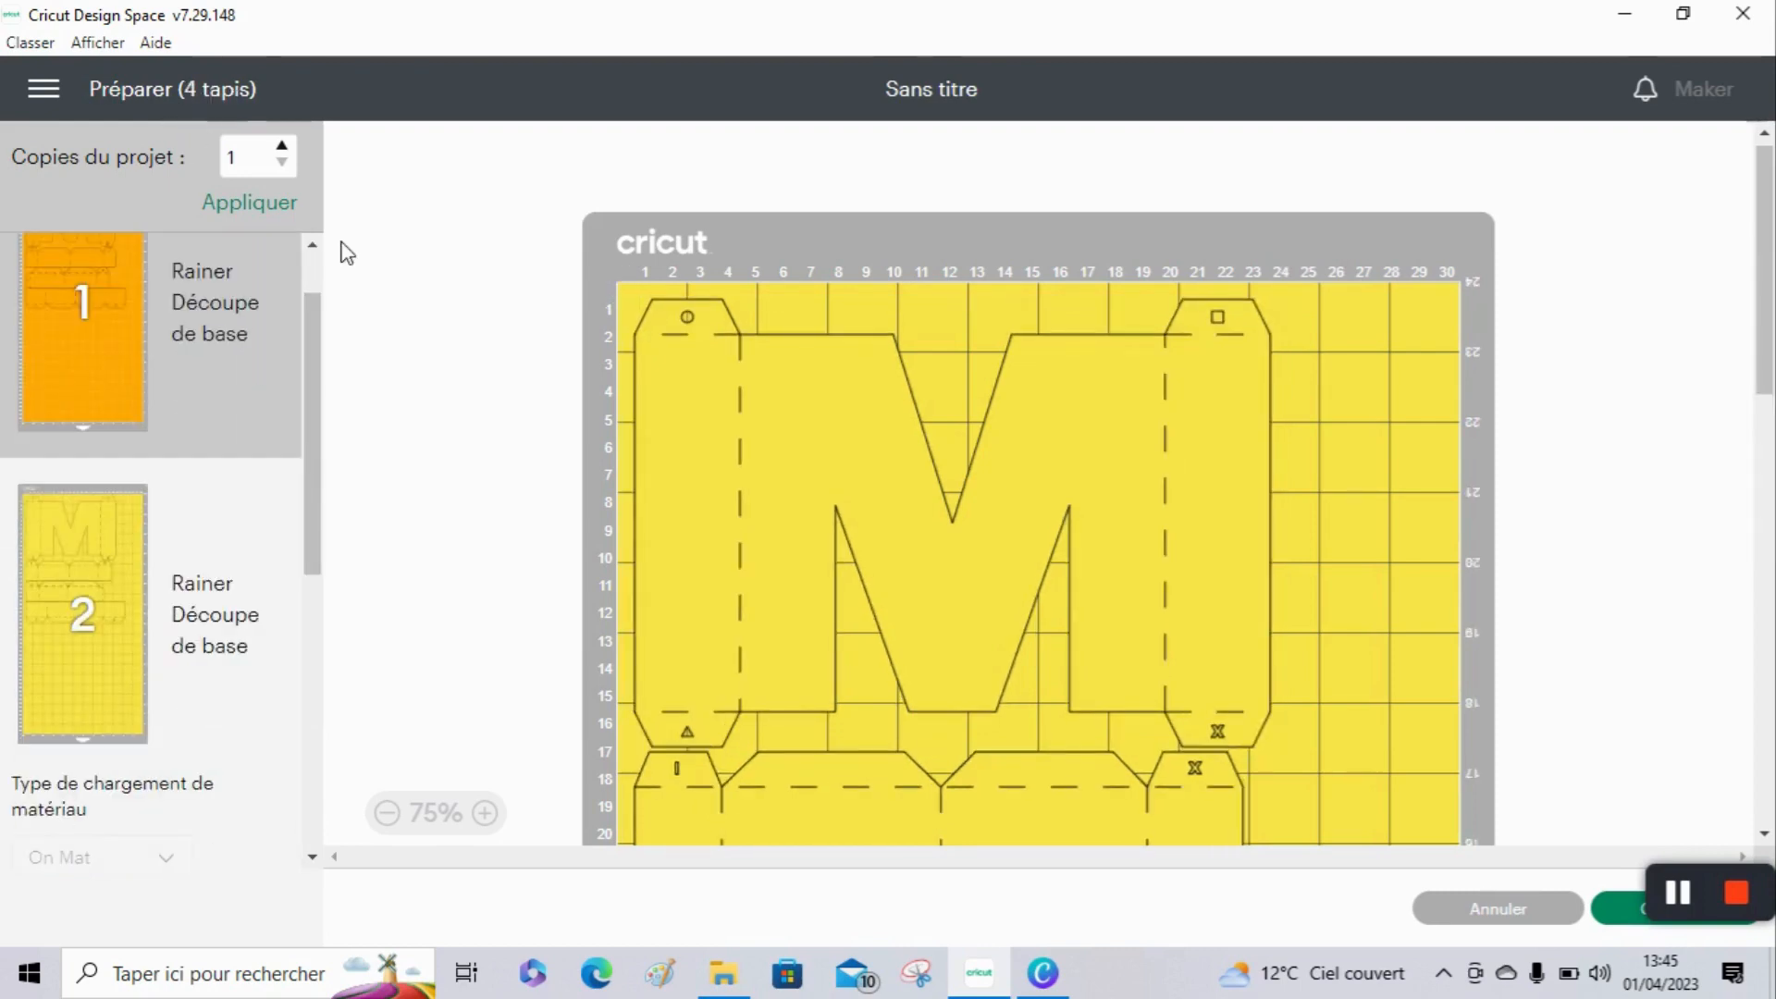
drag(317, 330, 325, 659)
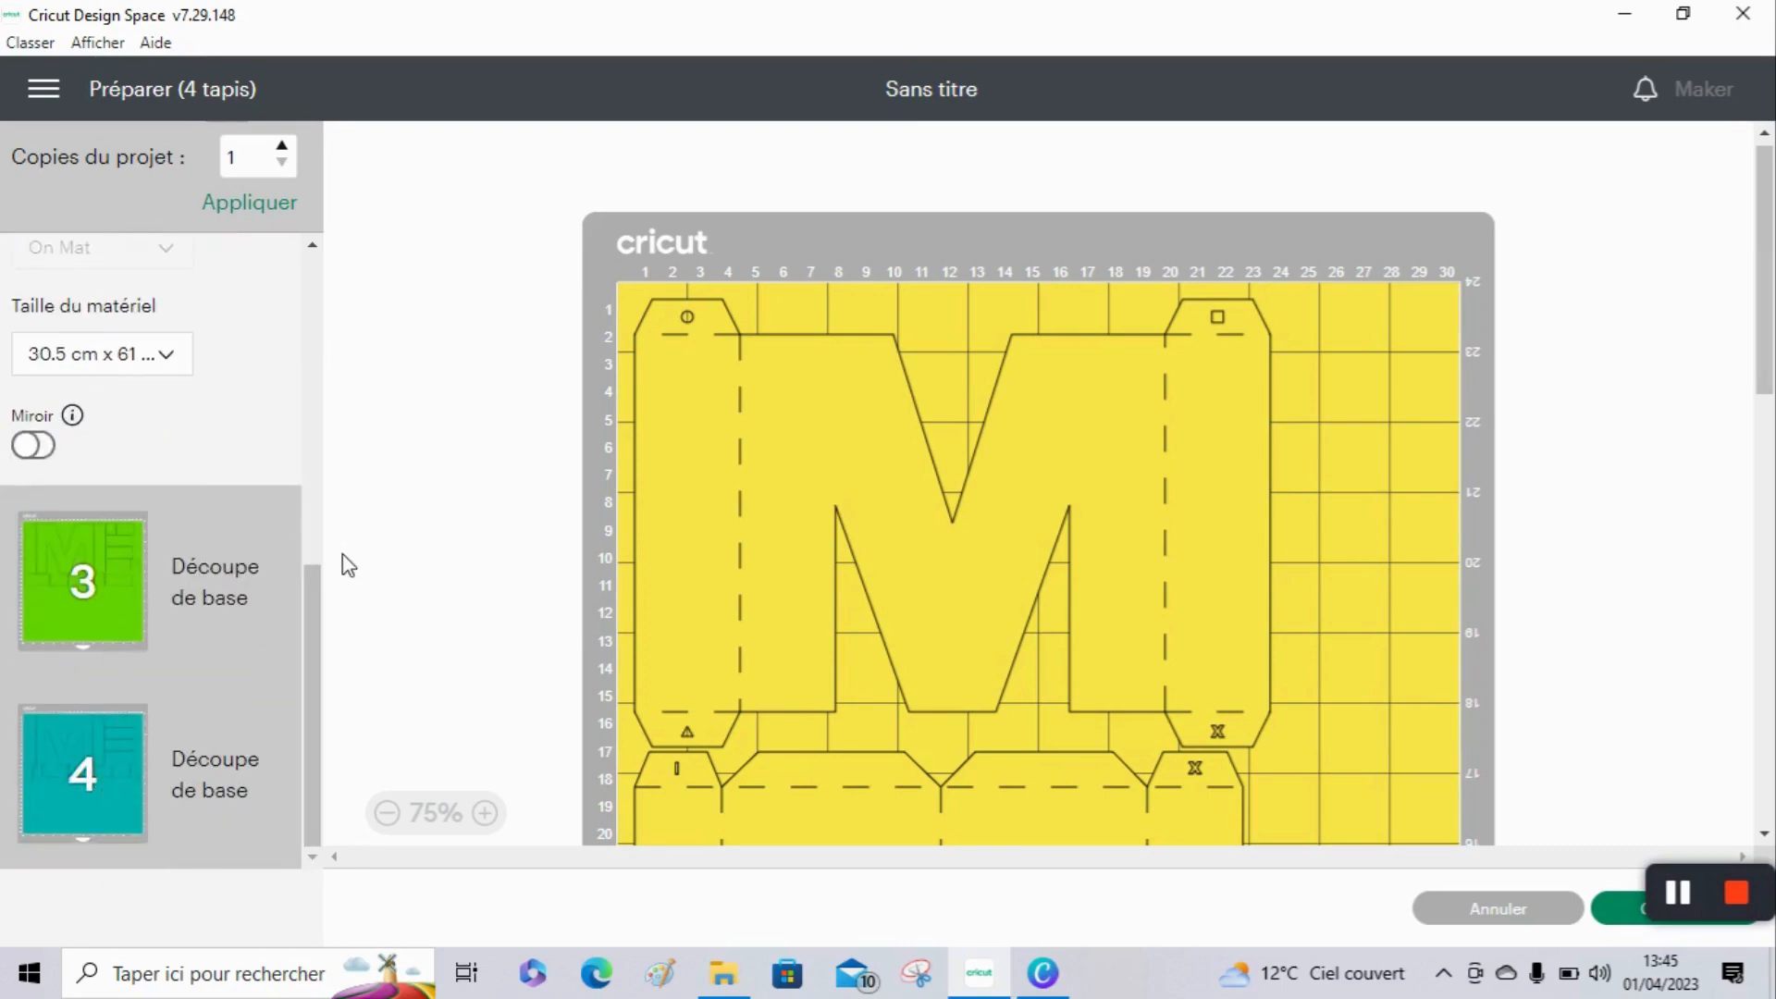
drag(321, 642, 331, 264)
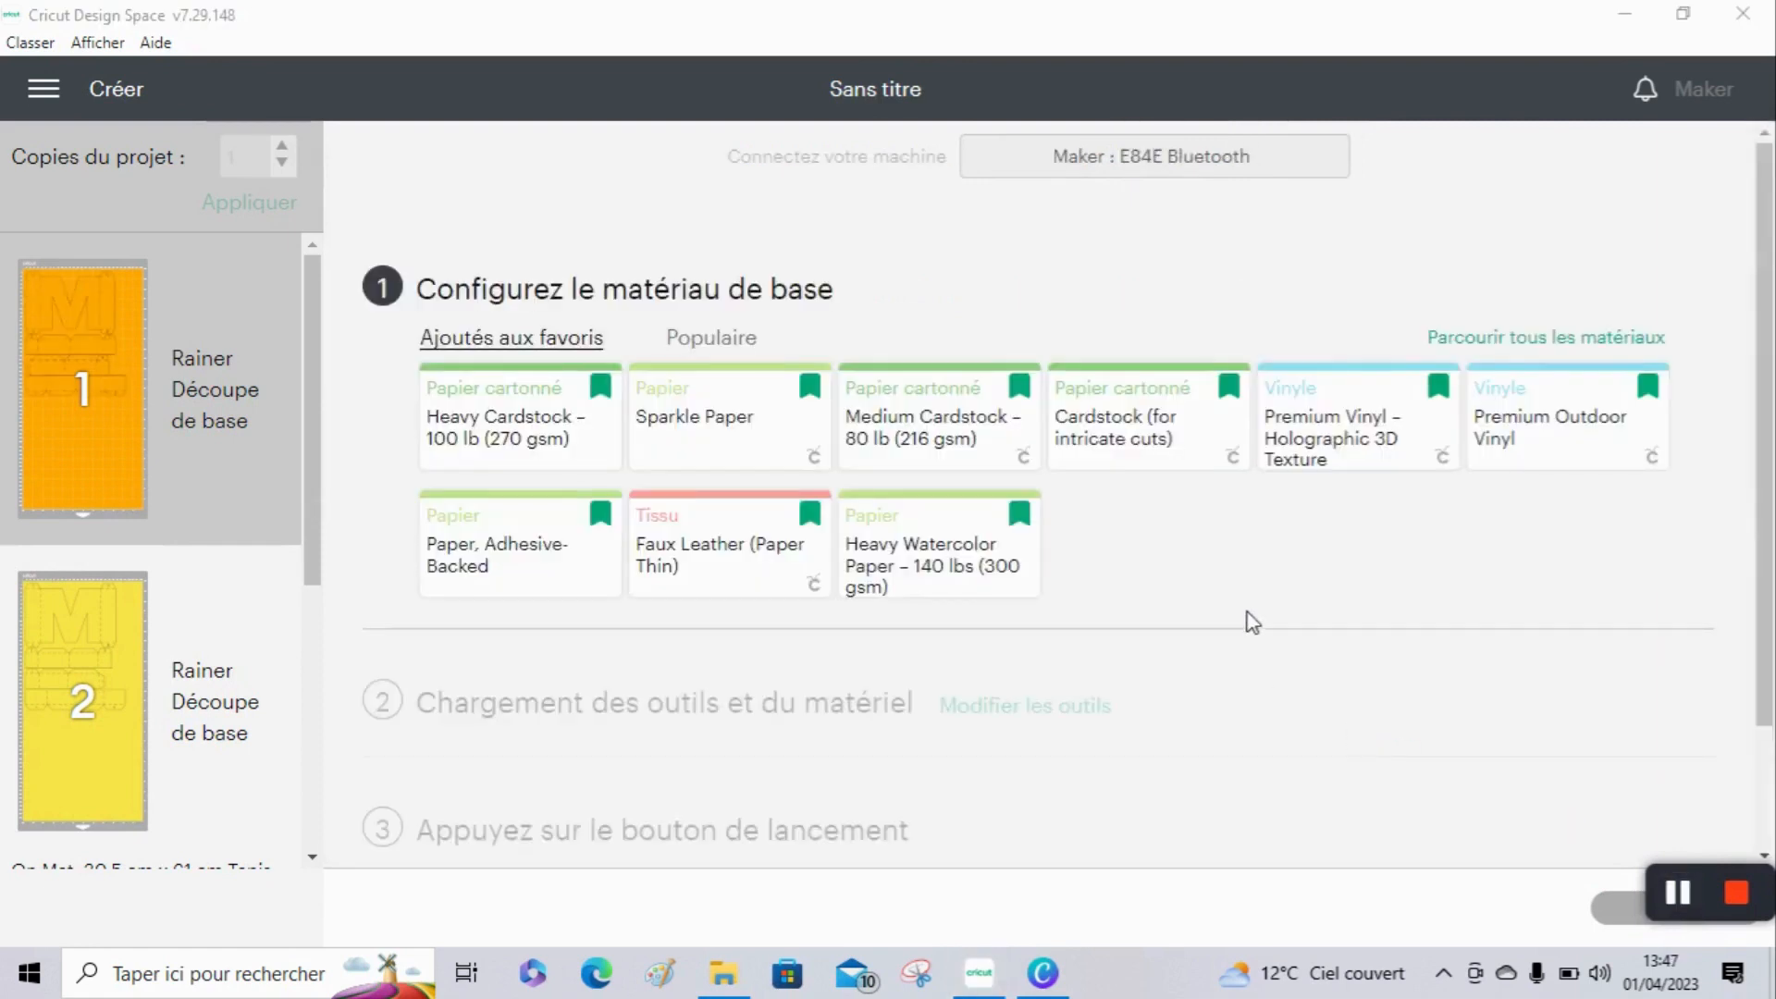
click(936, 574)
click(938, 576)
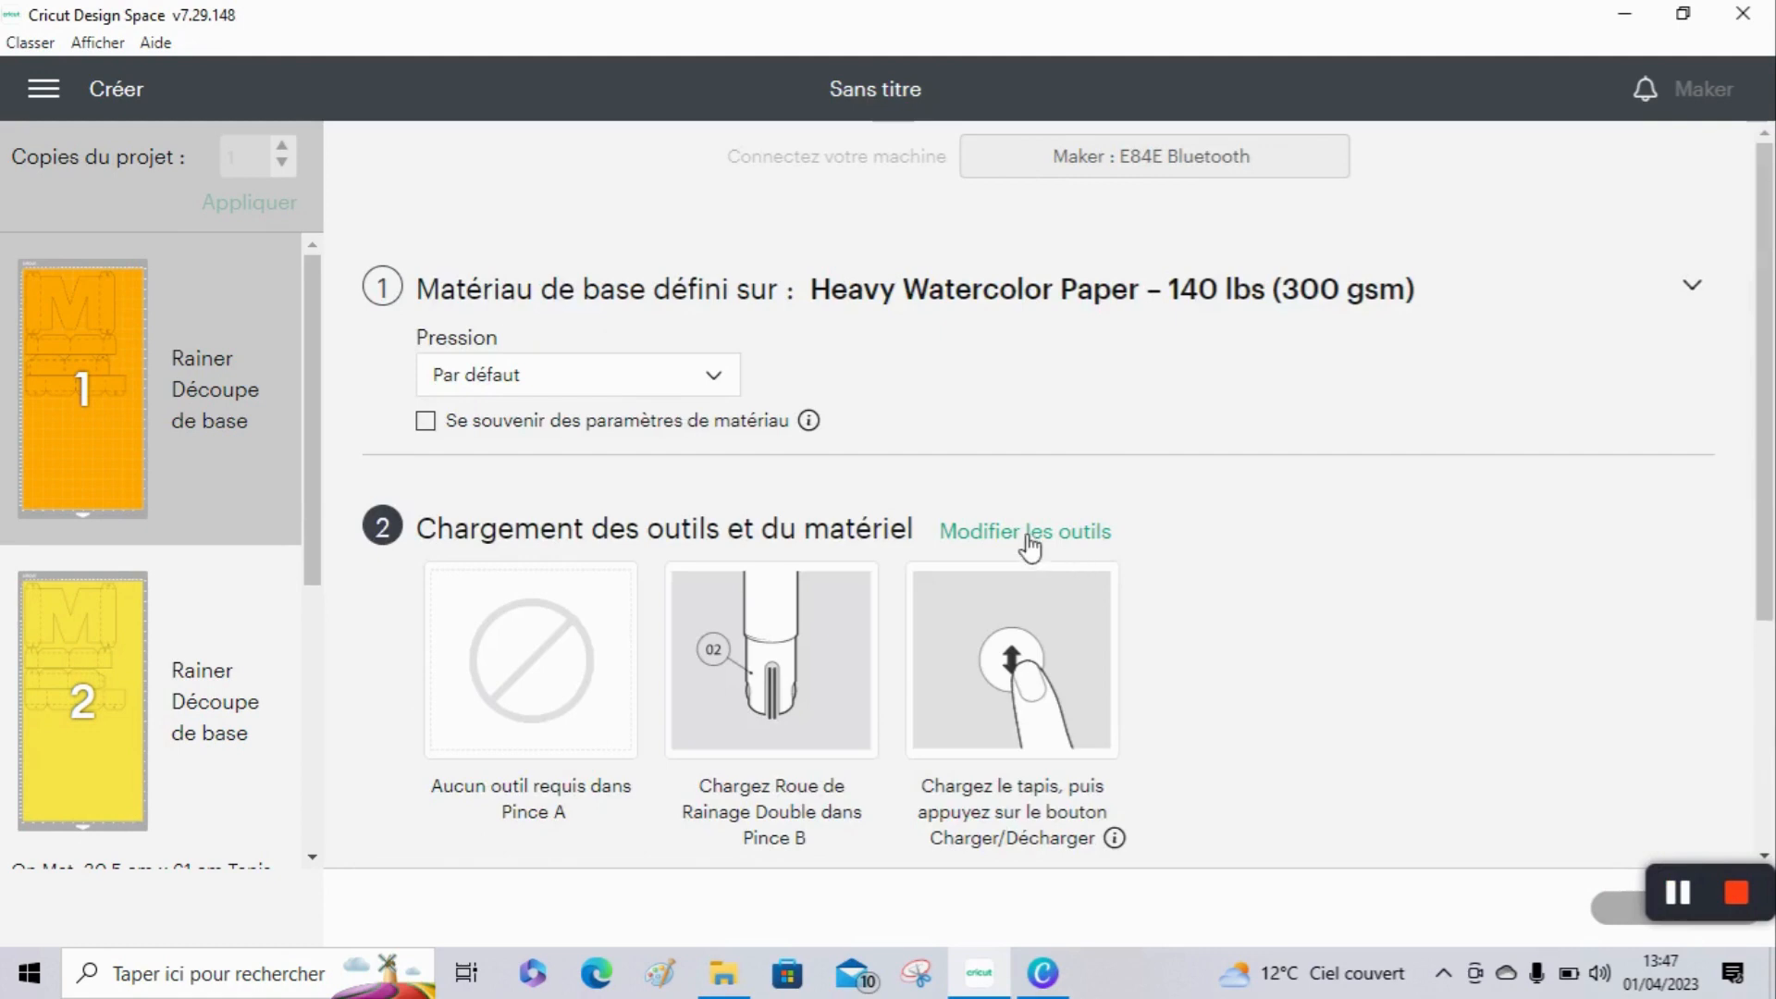
Step: Change the scoring tool to the scoring stylus (Stylet de rainage) and check the tool and mat loading instructions
click(1029, 545)
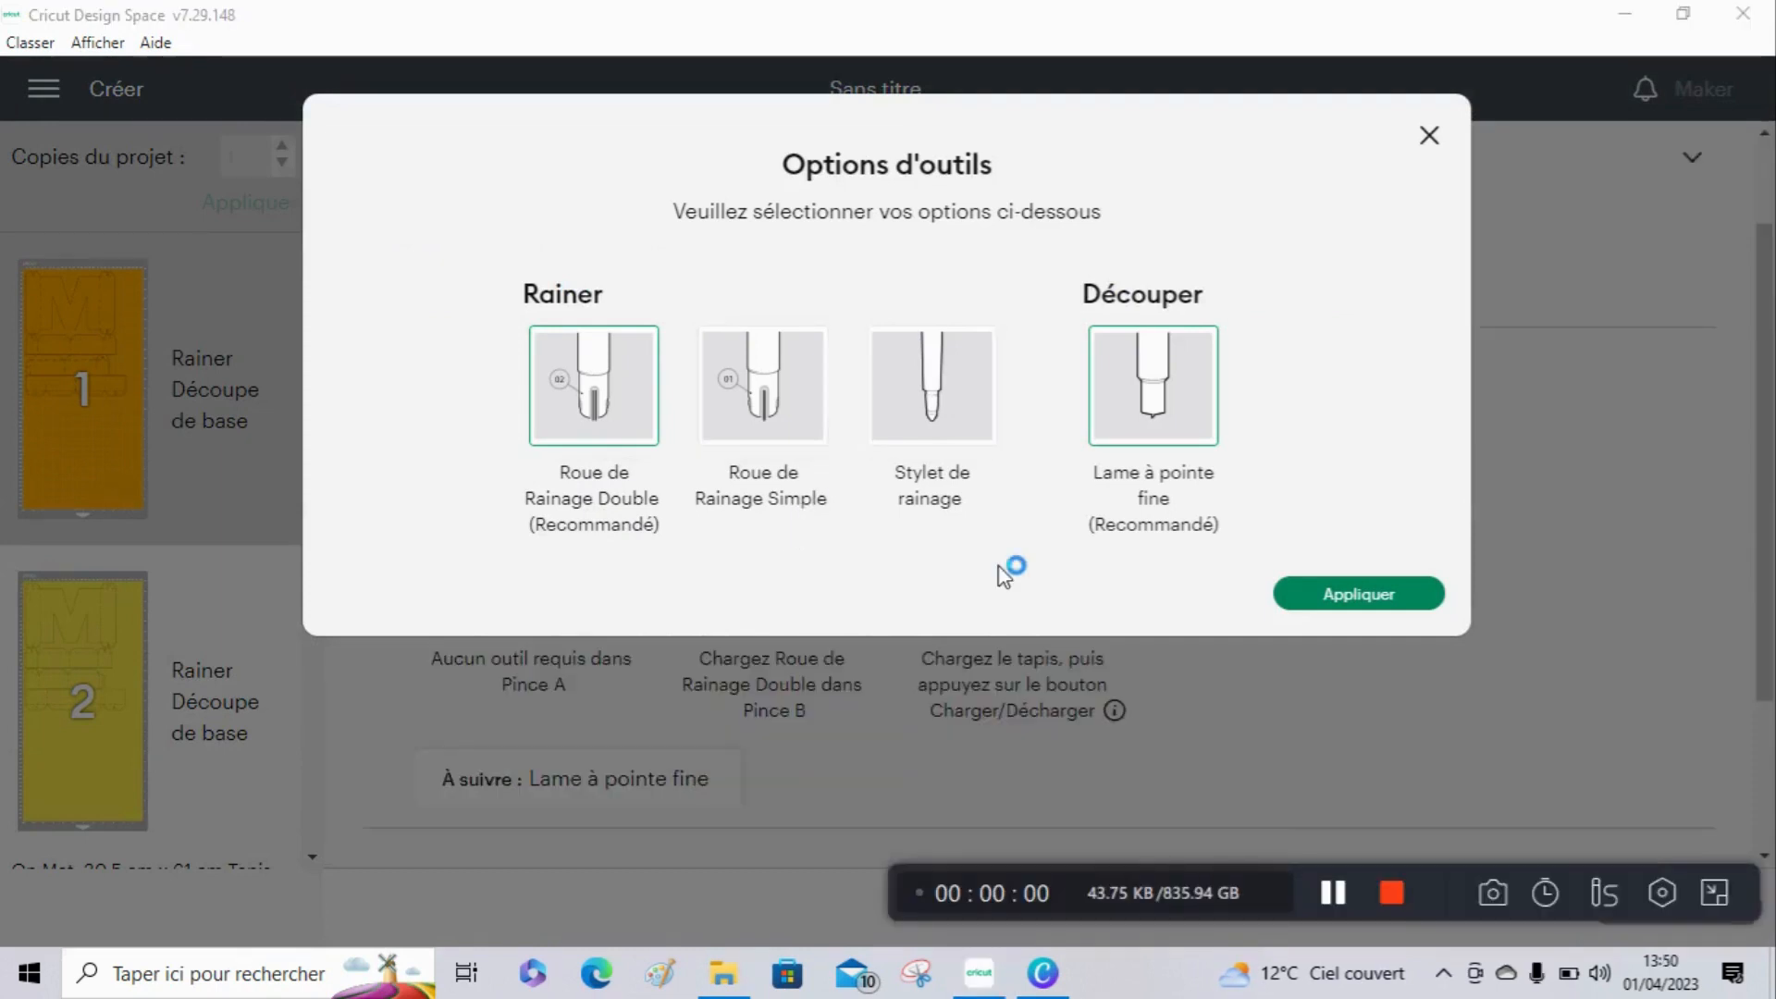
click(960, 437)
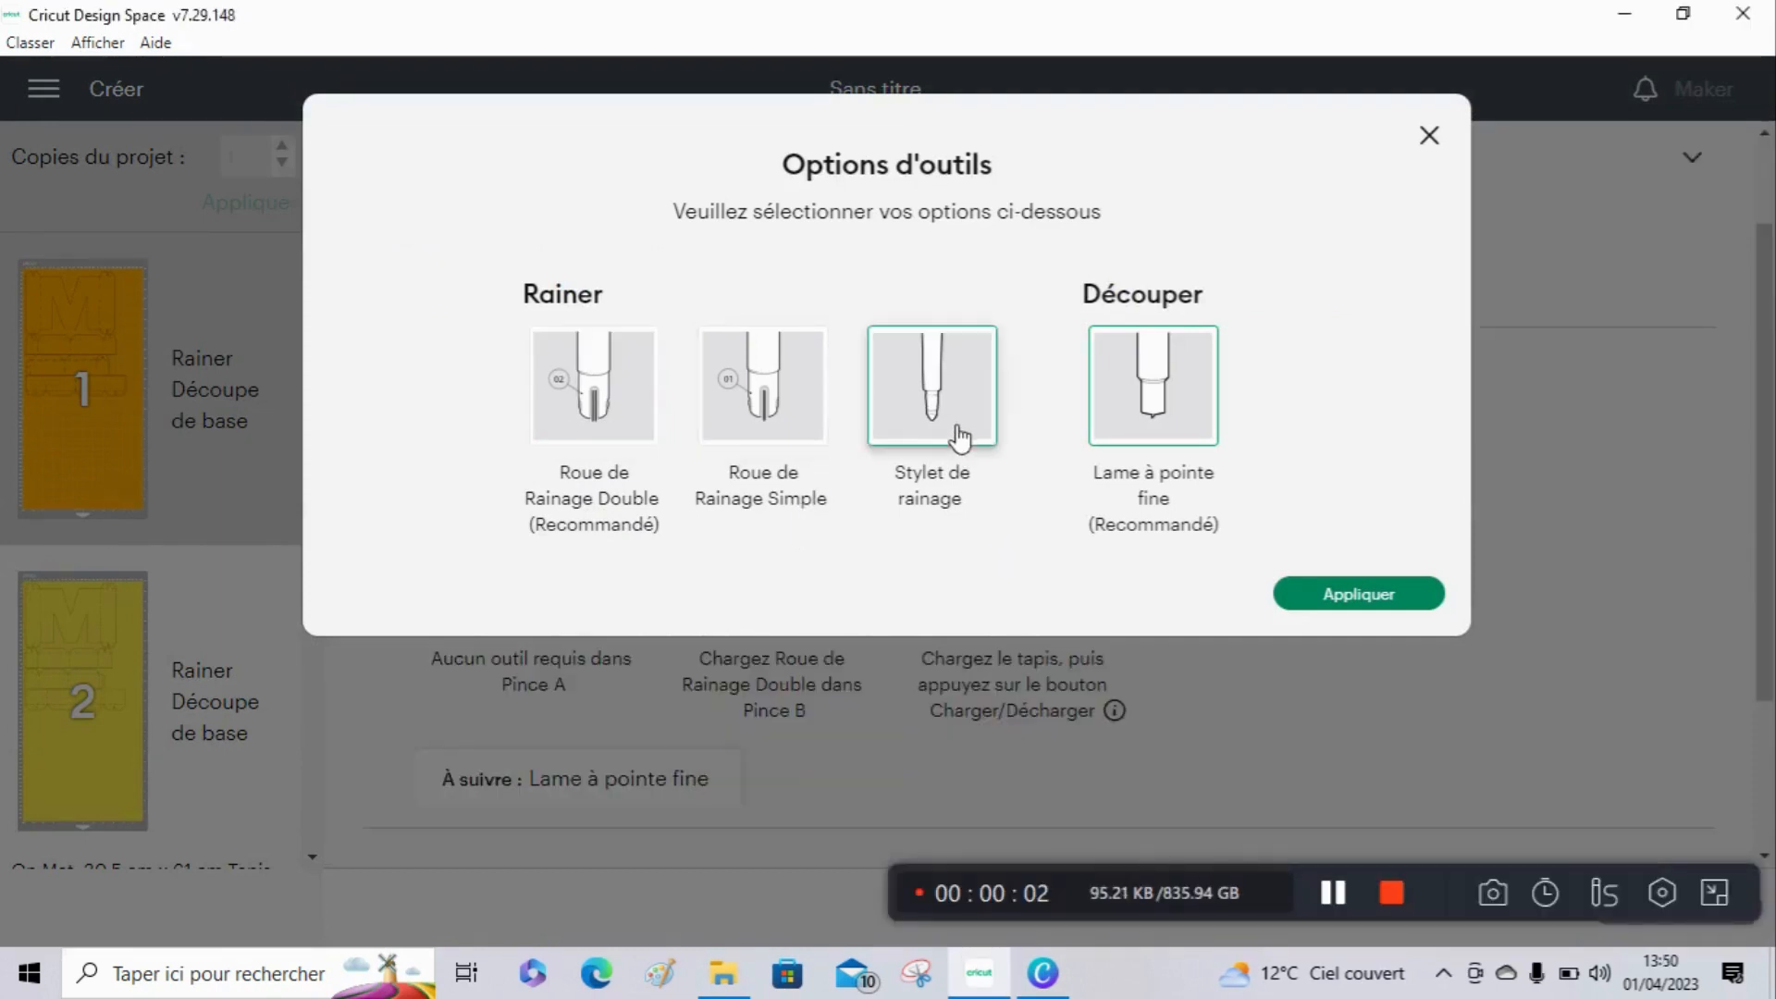
click(1367, 597)
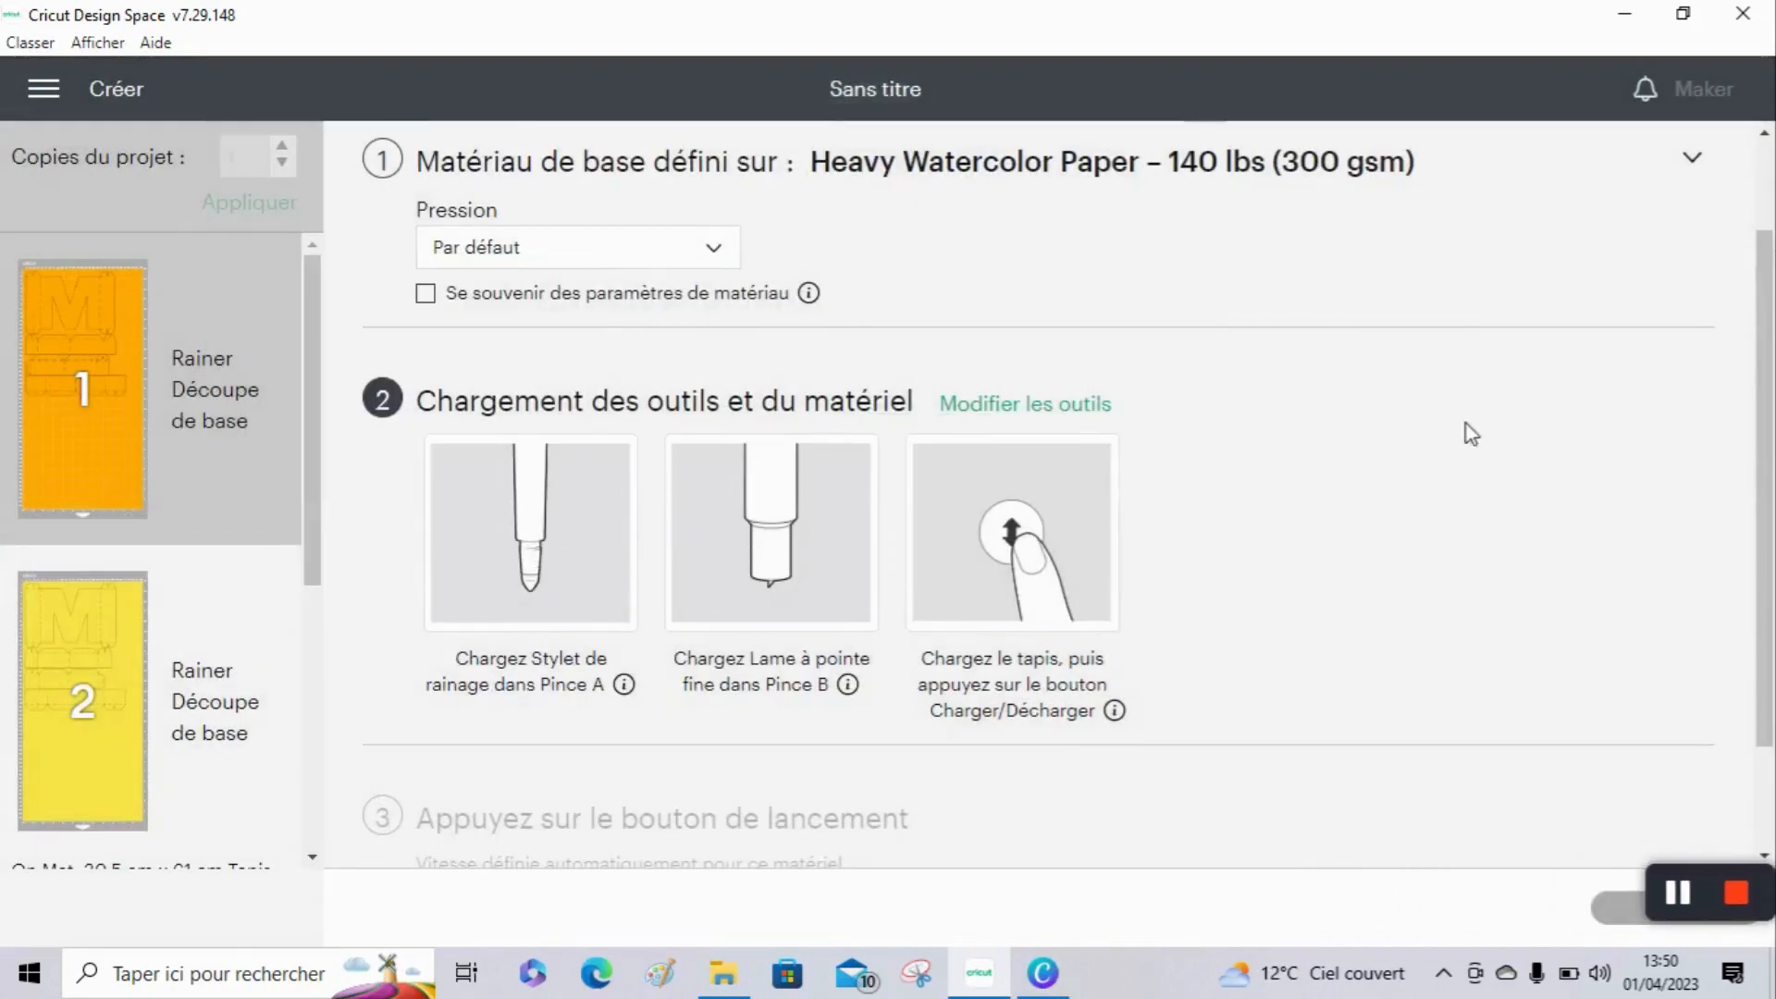
drag(1771, 380, 1772, 495)
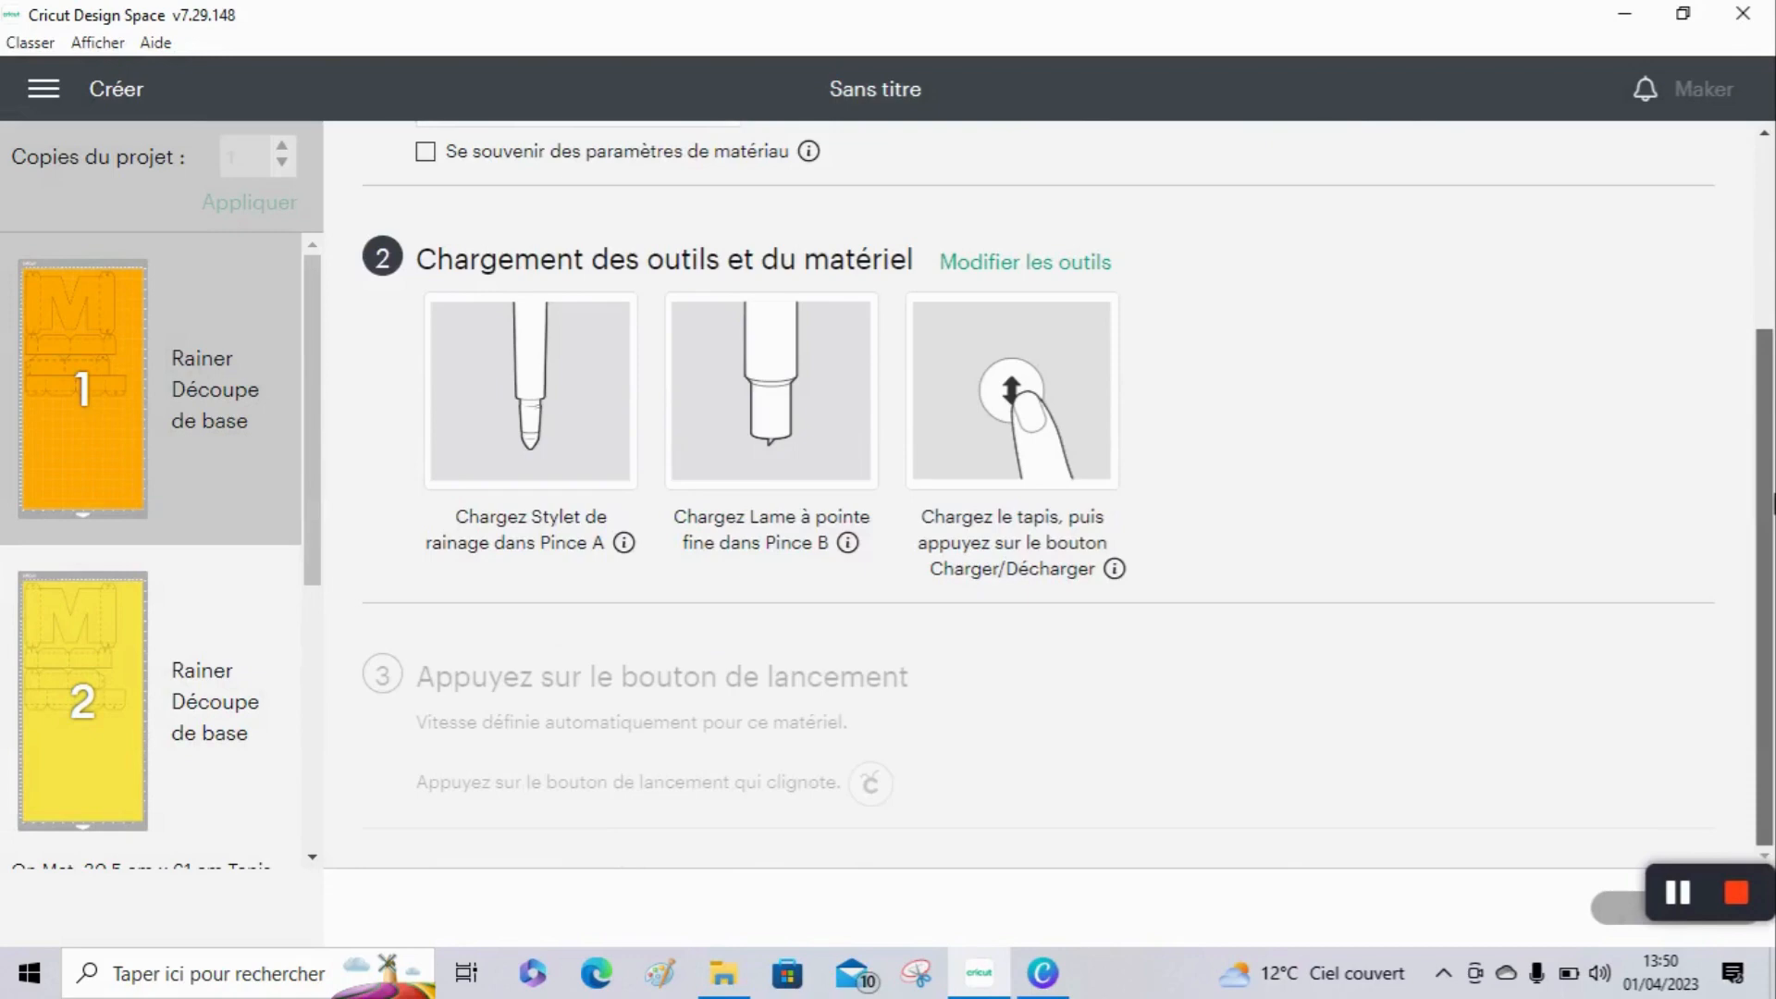
scroll(1767, 324, up, 2)
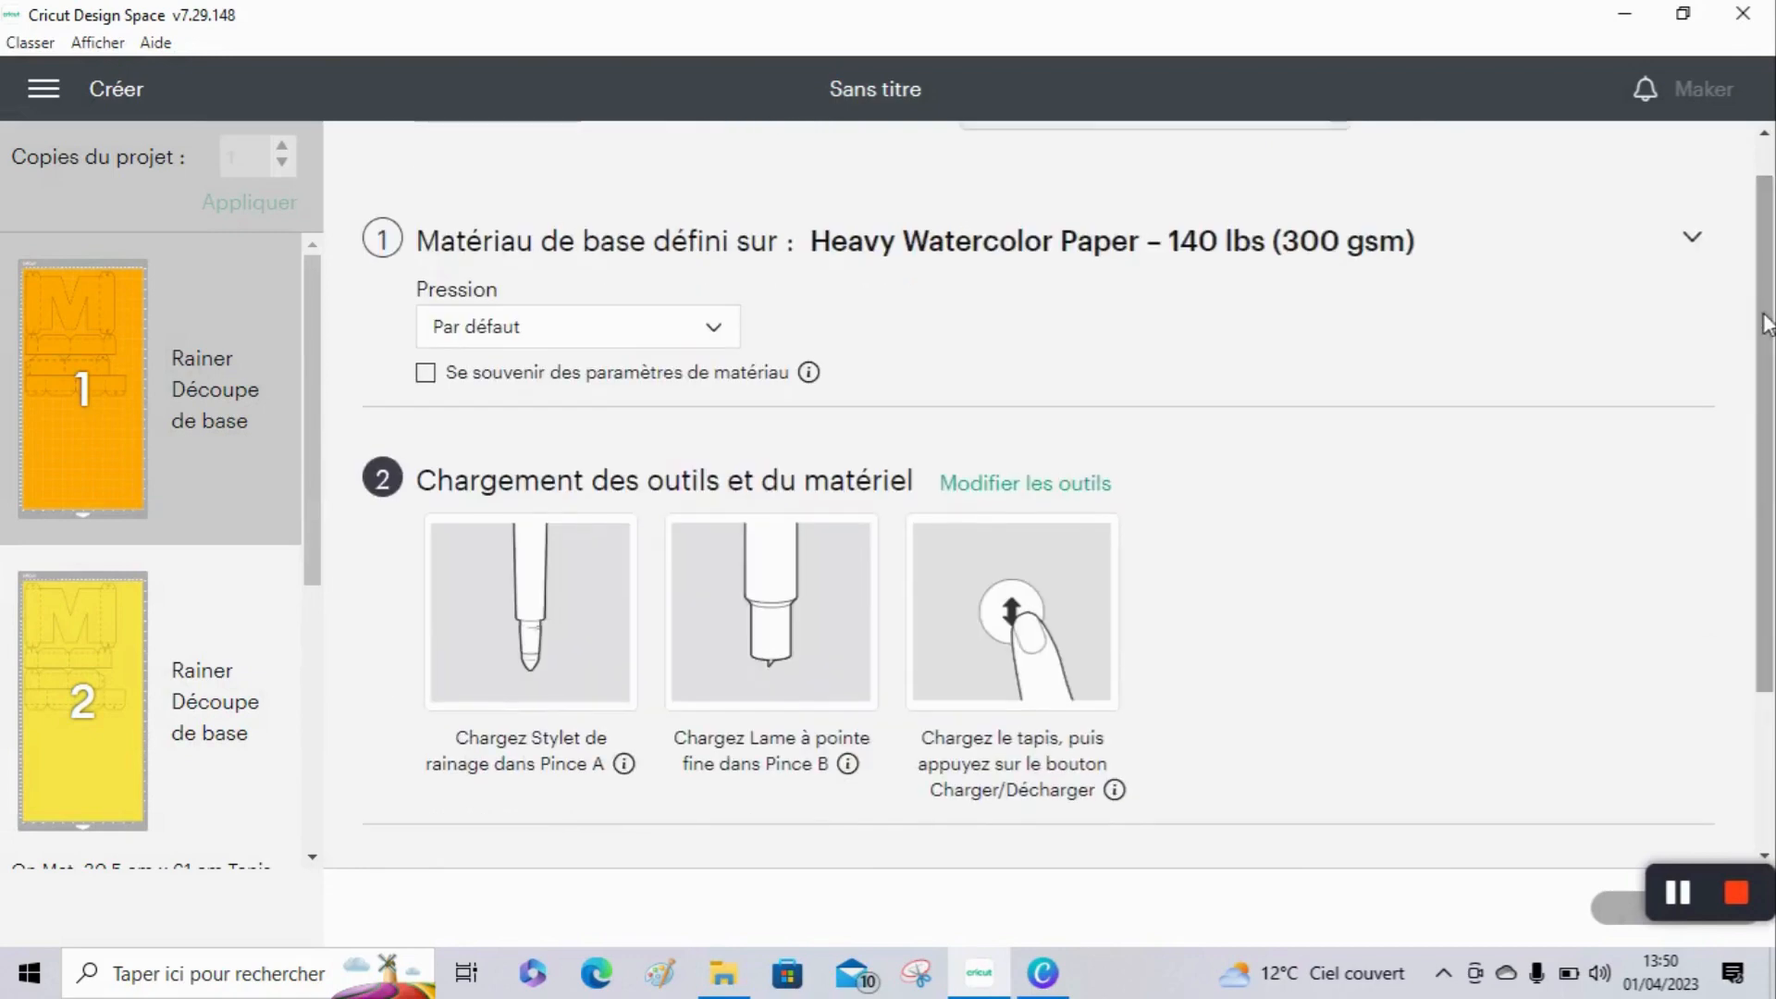